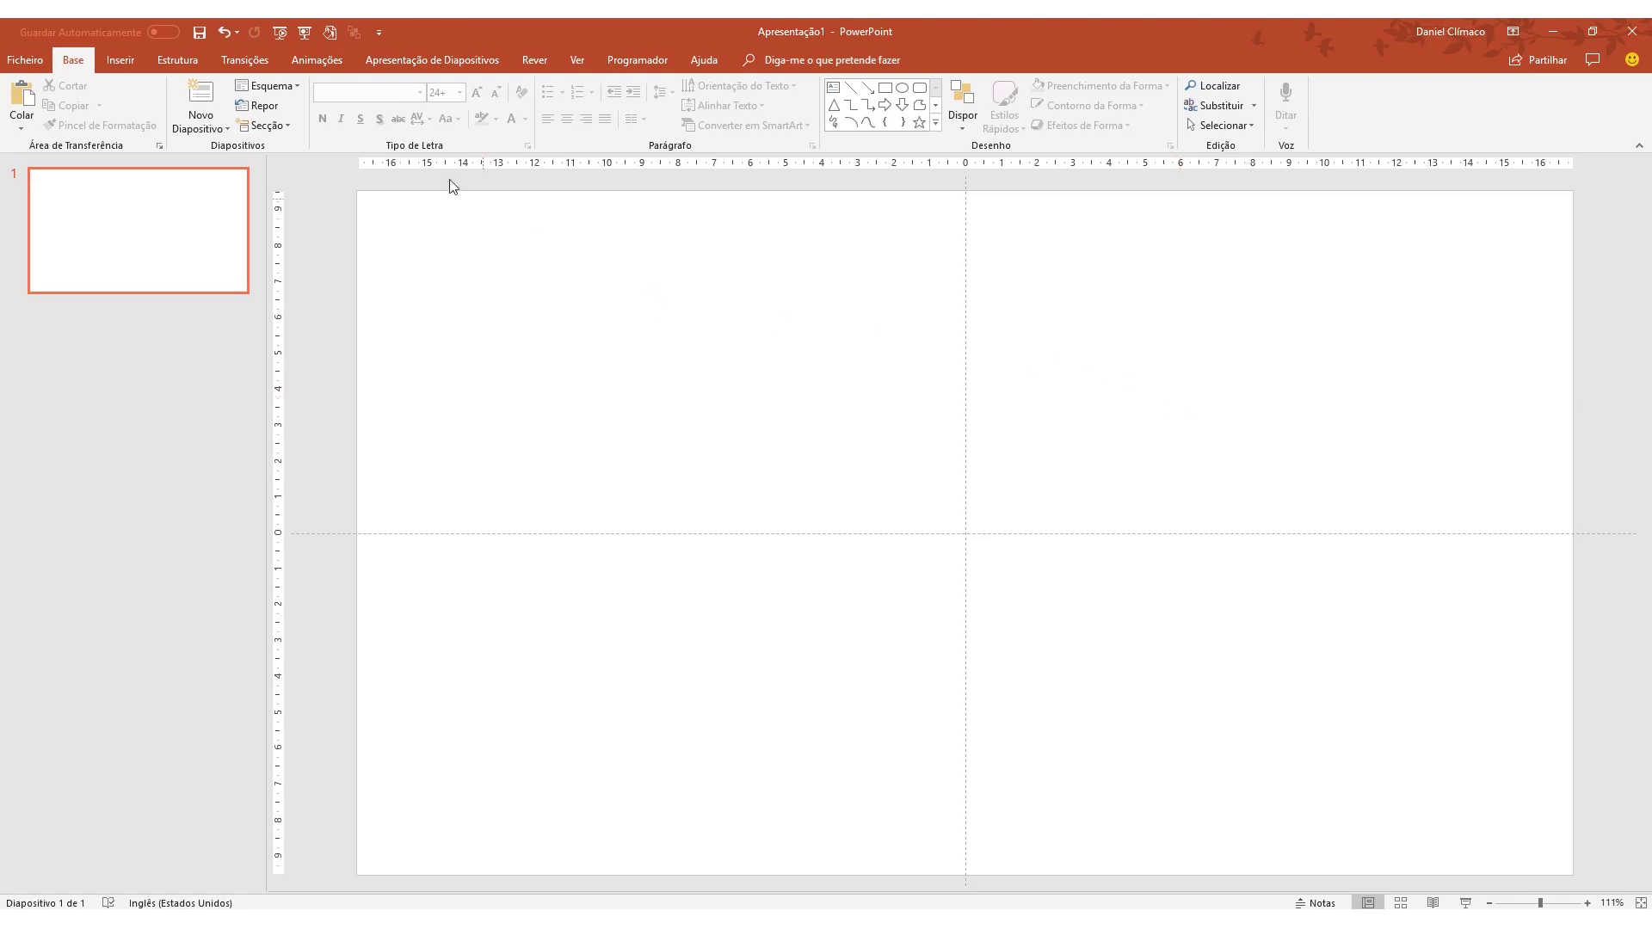
Step: Insert the laptop model from the online Electronics and Gadgets 3D collection onto the slide
click(133, 60)
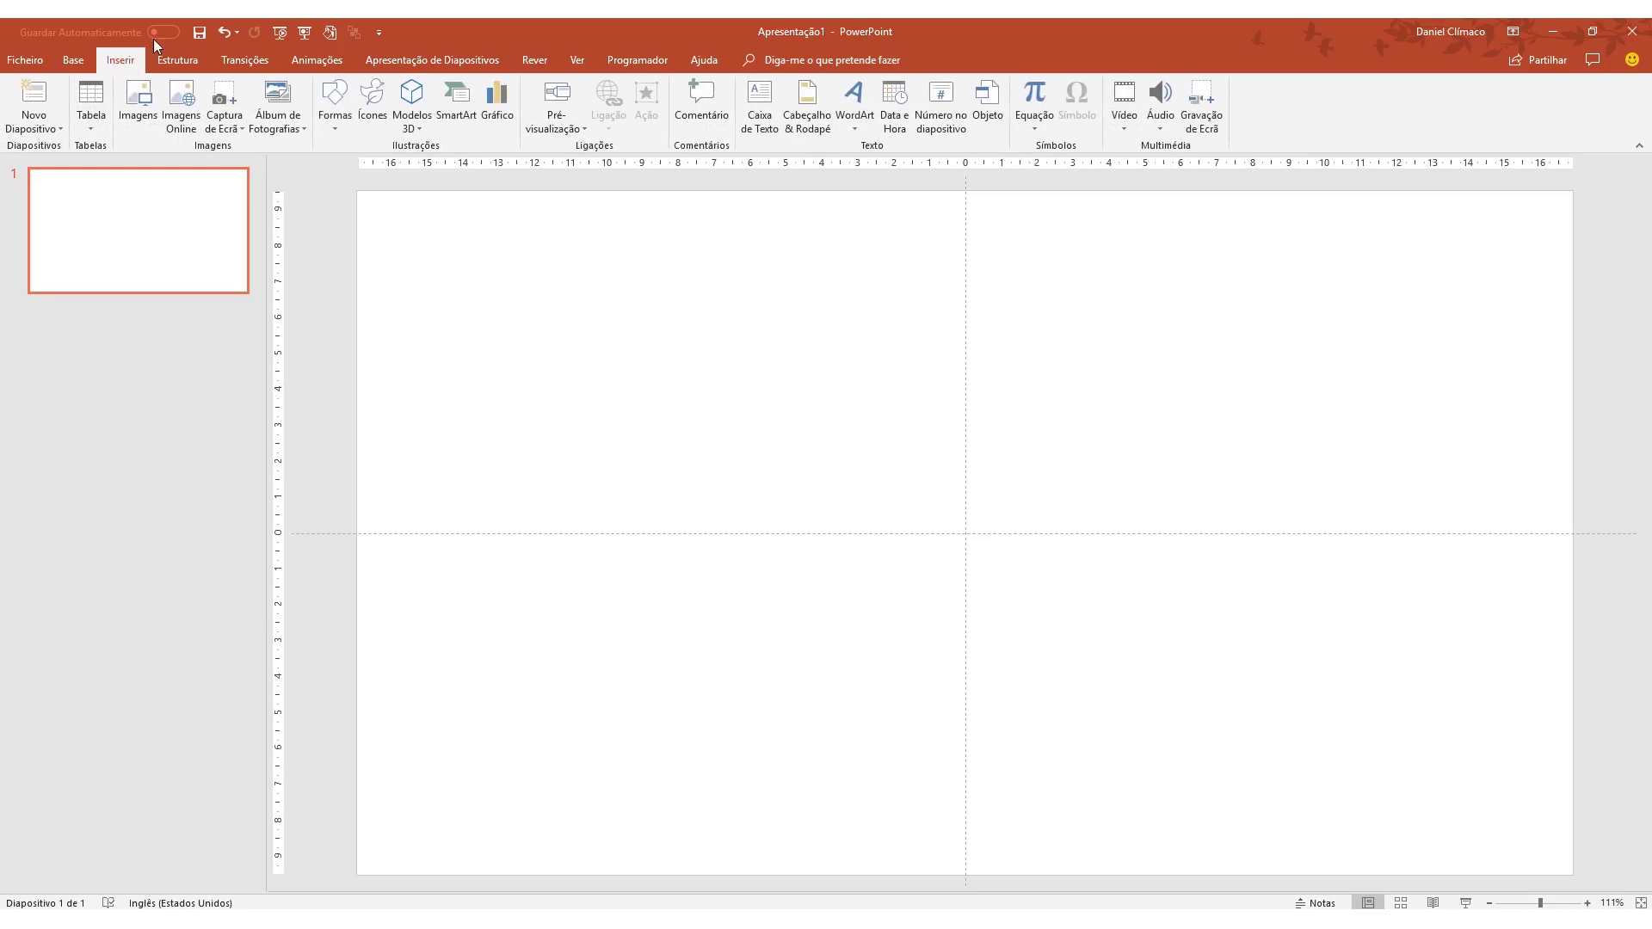
click(414, 128)
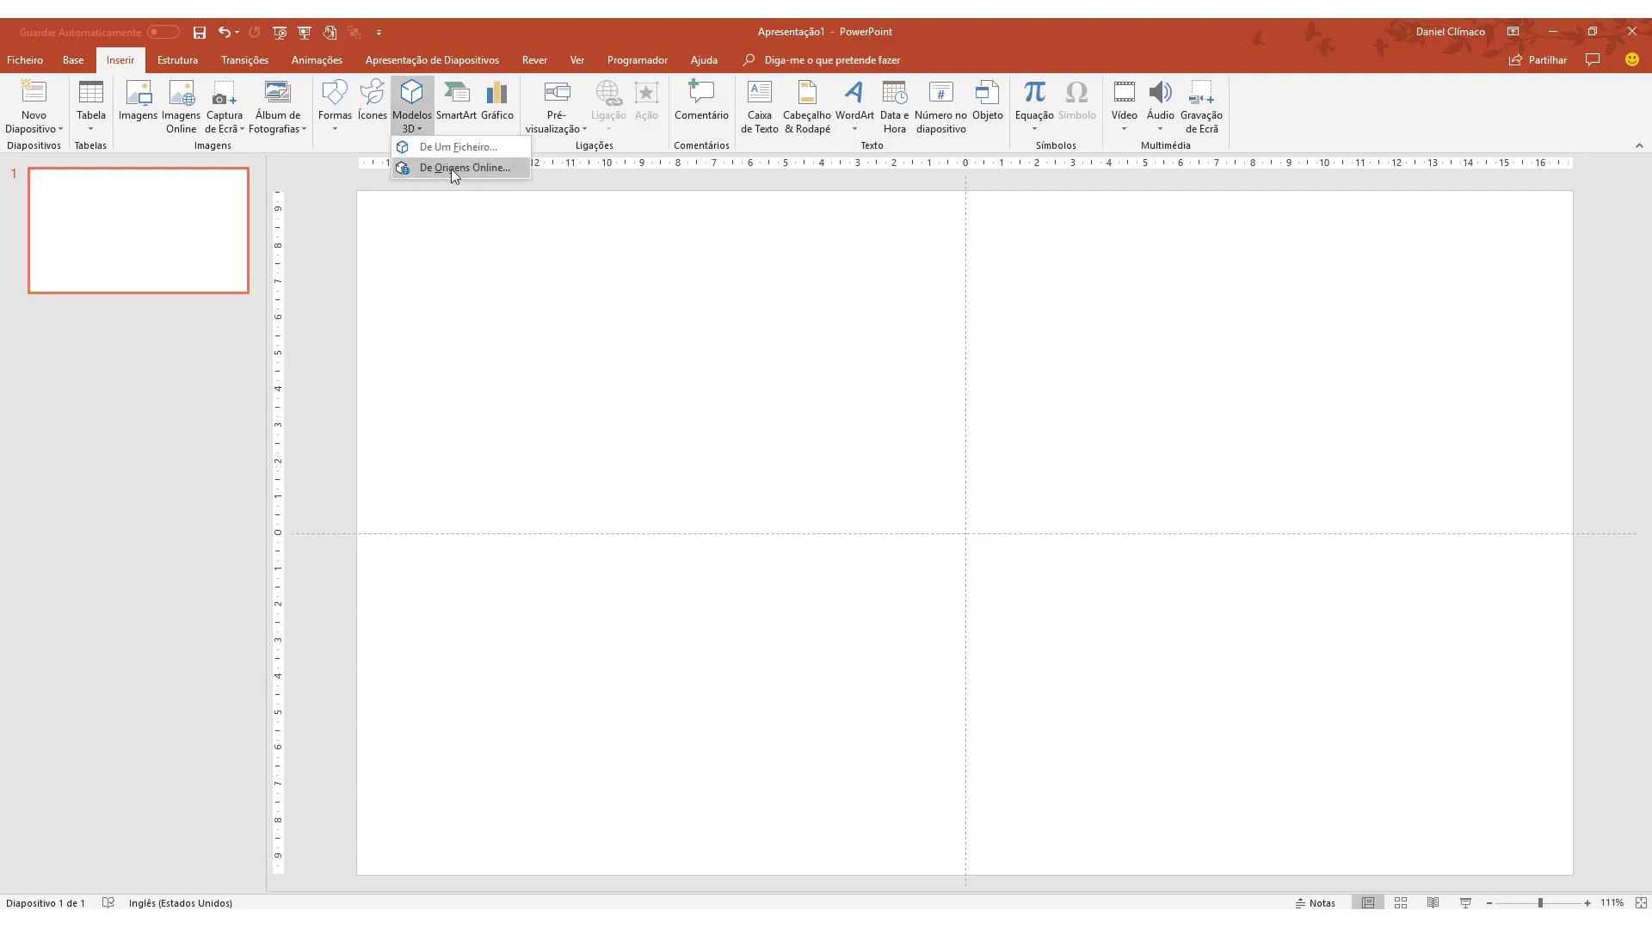
click(492, 435)
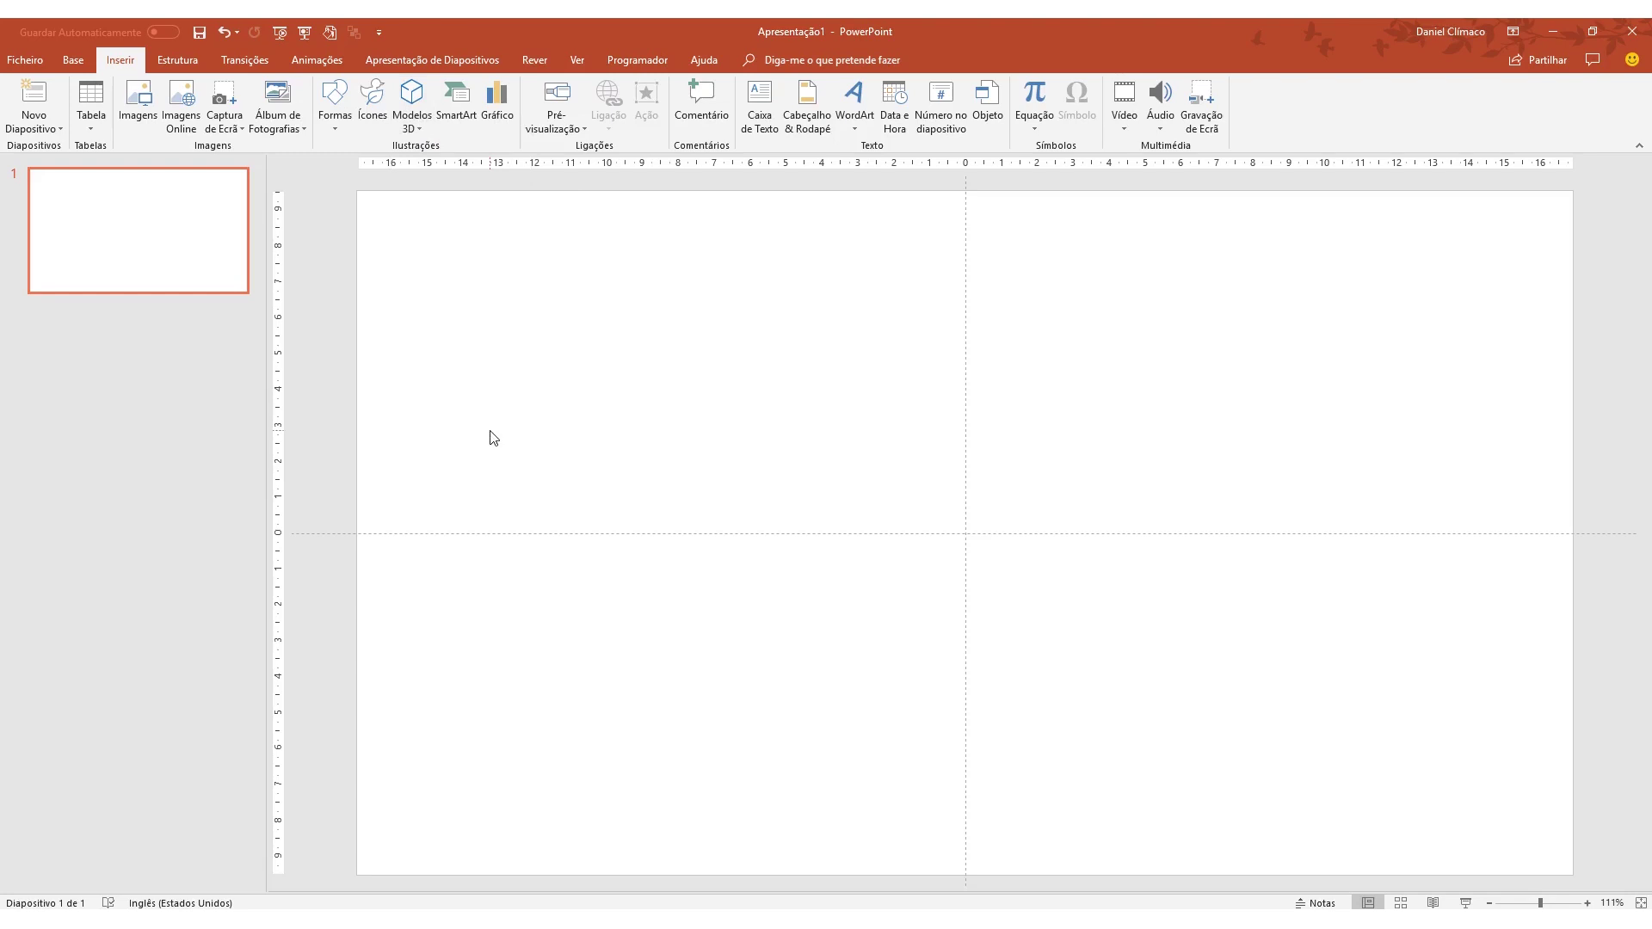
click(413, 108)
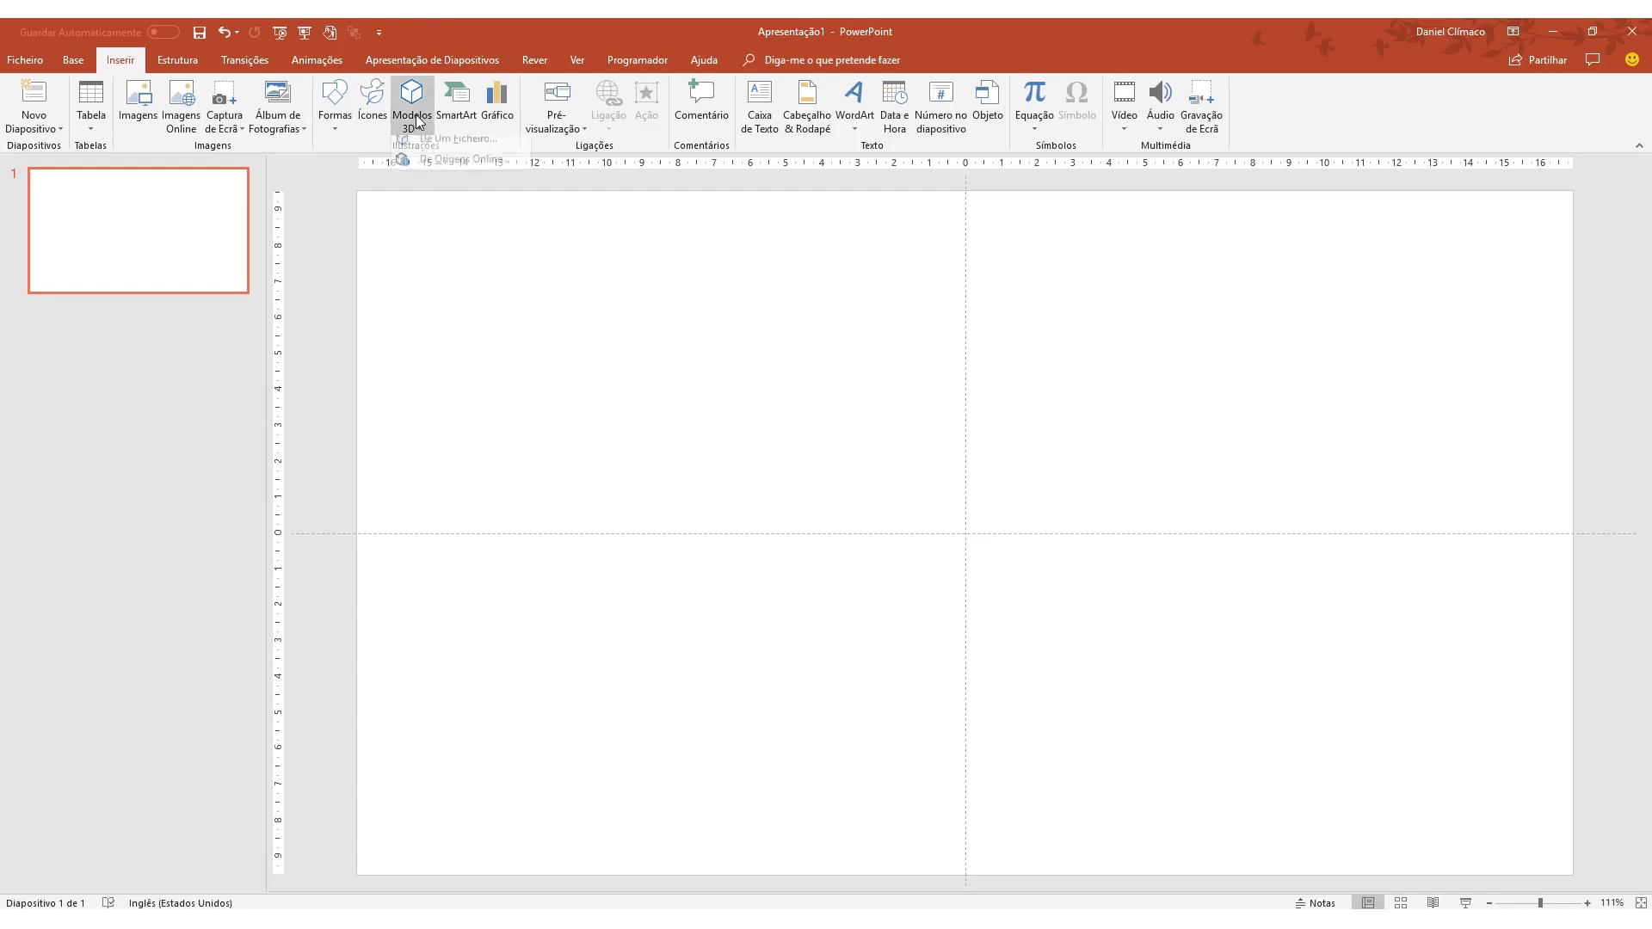
click(421, 169)
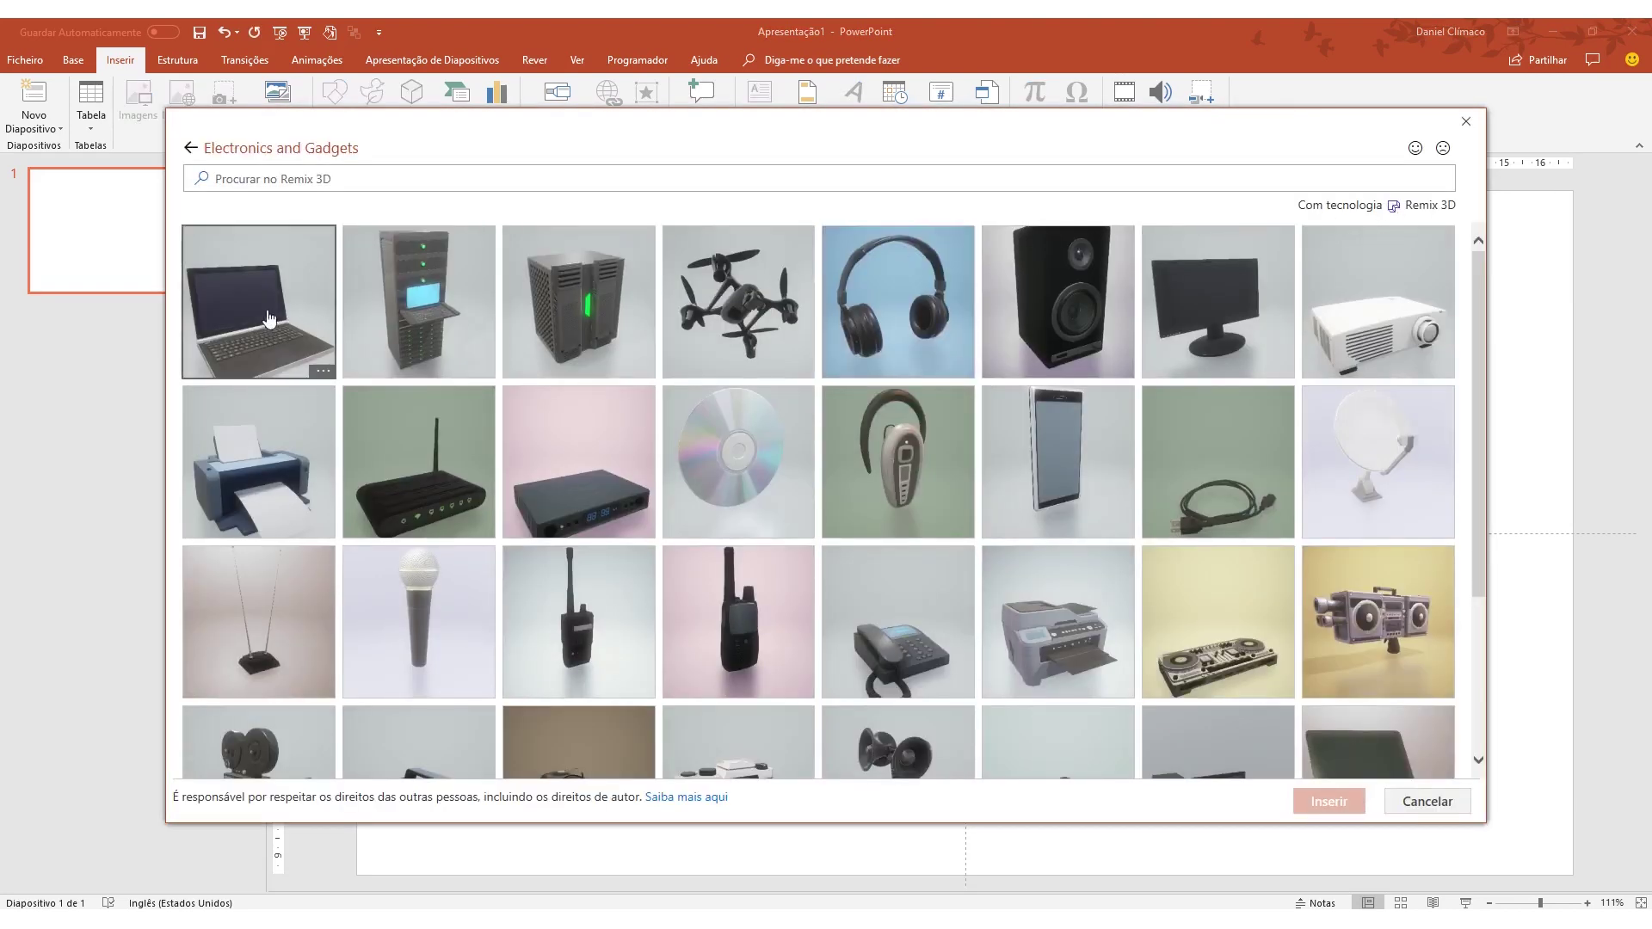
double_click(259, 311)
Step: Spin the laptop model toward side and underside views, then undo the last rotation
mouse_move(964, 532)
mouse_down()
mouse_move(1189, 515)
mouse_move(1035, 613)
mouse_move(906, 647)
mouse_up()
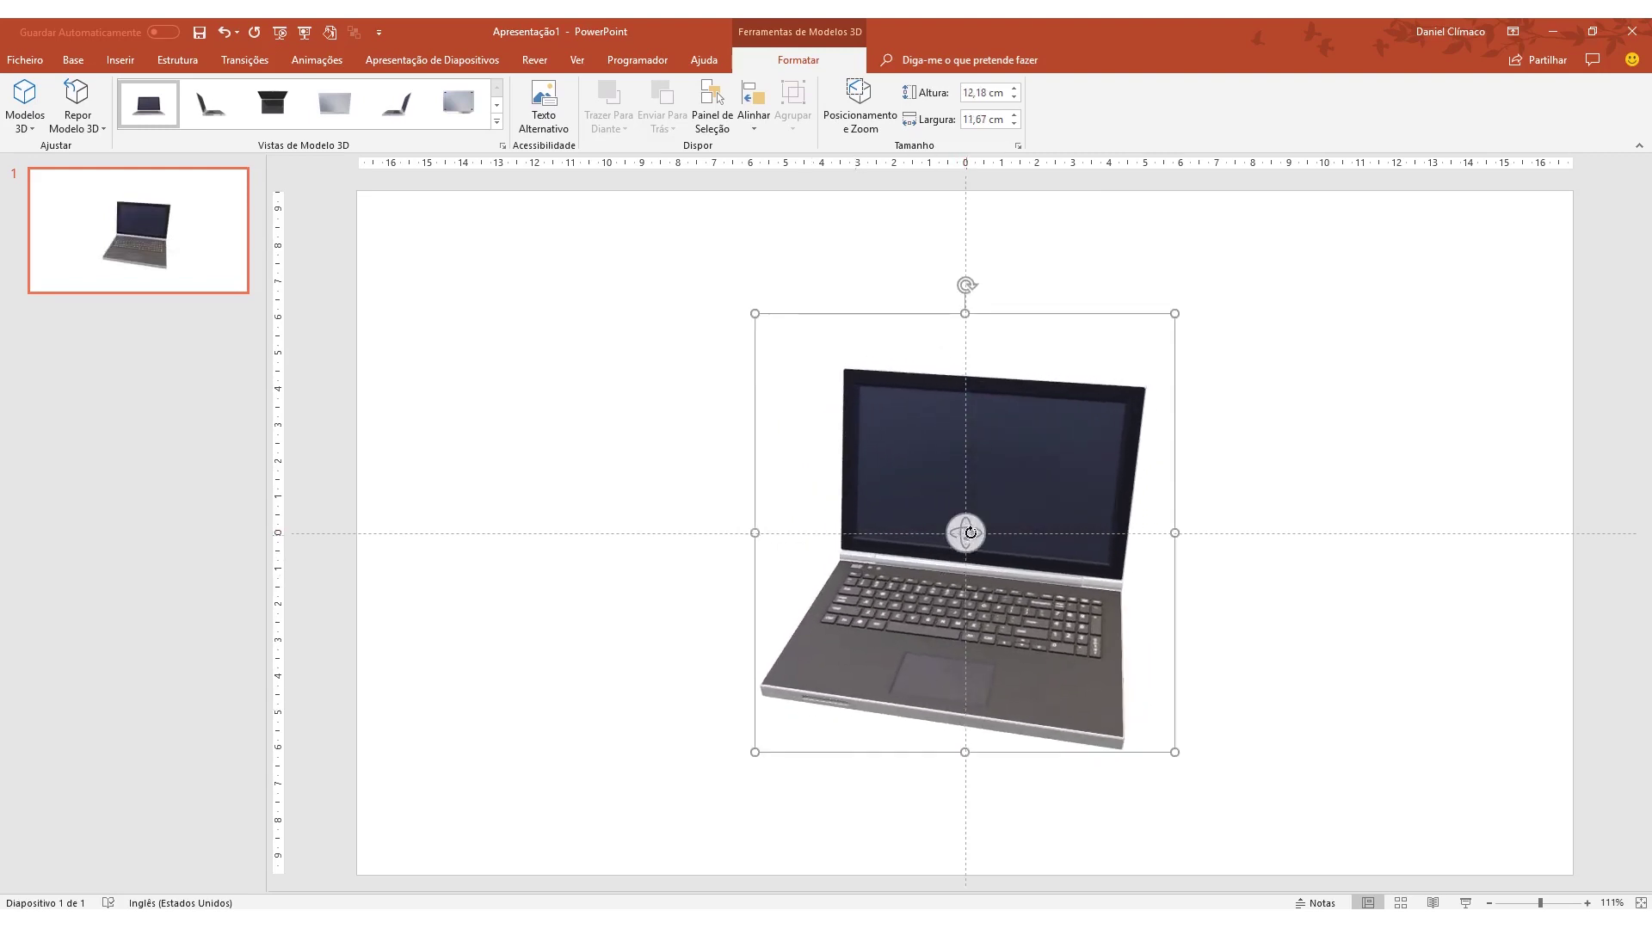
drag(965, 533, 1179, 459)
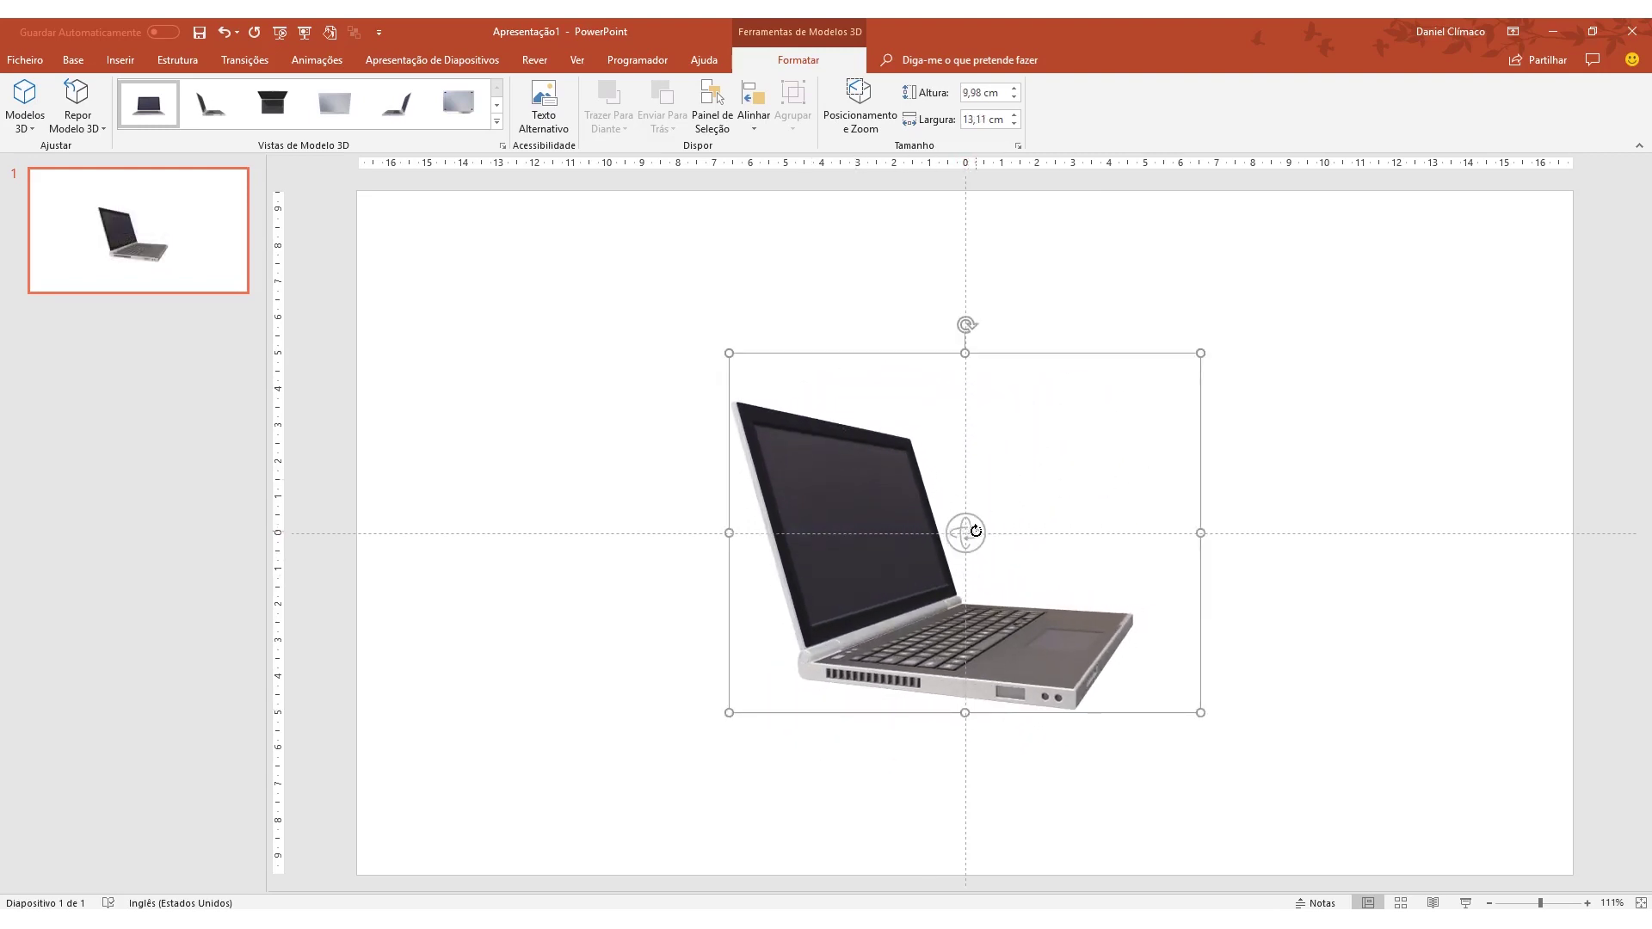
mouse_move(969, 527)
mouse_down()
mouse_move(1217, 457)
mouse_move(709, 417)
mouse_up()
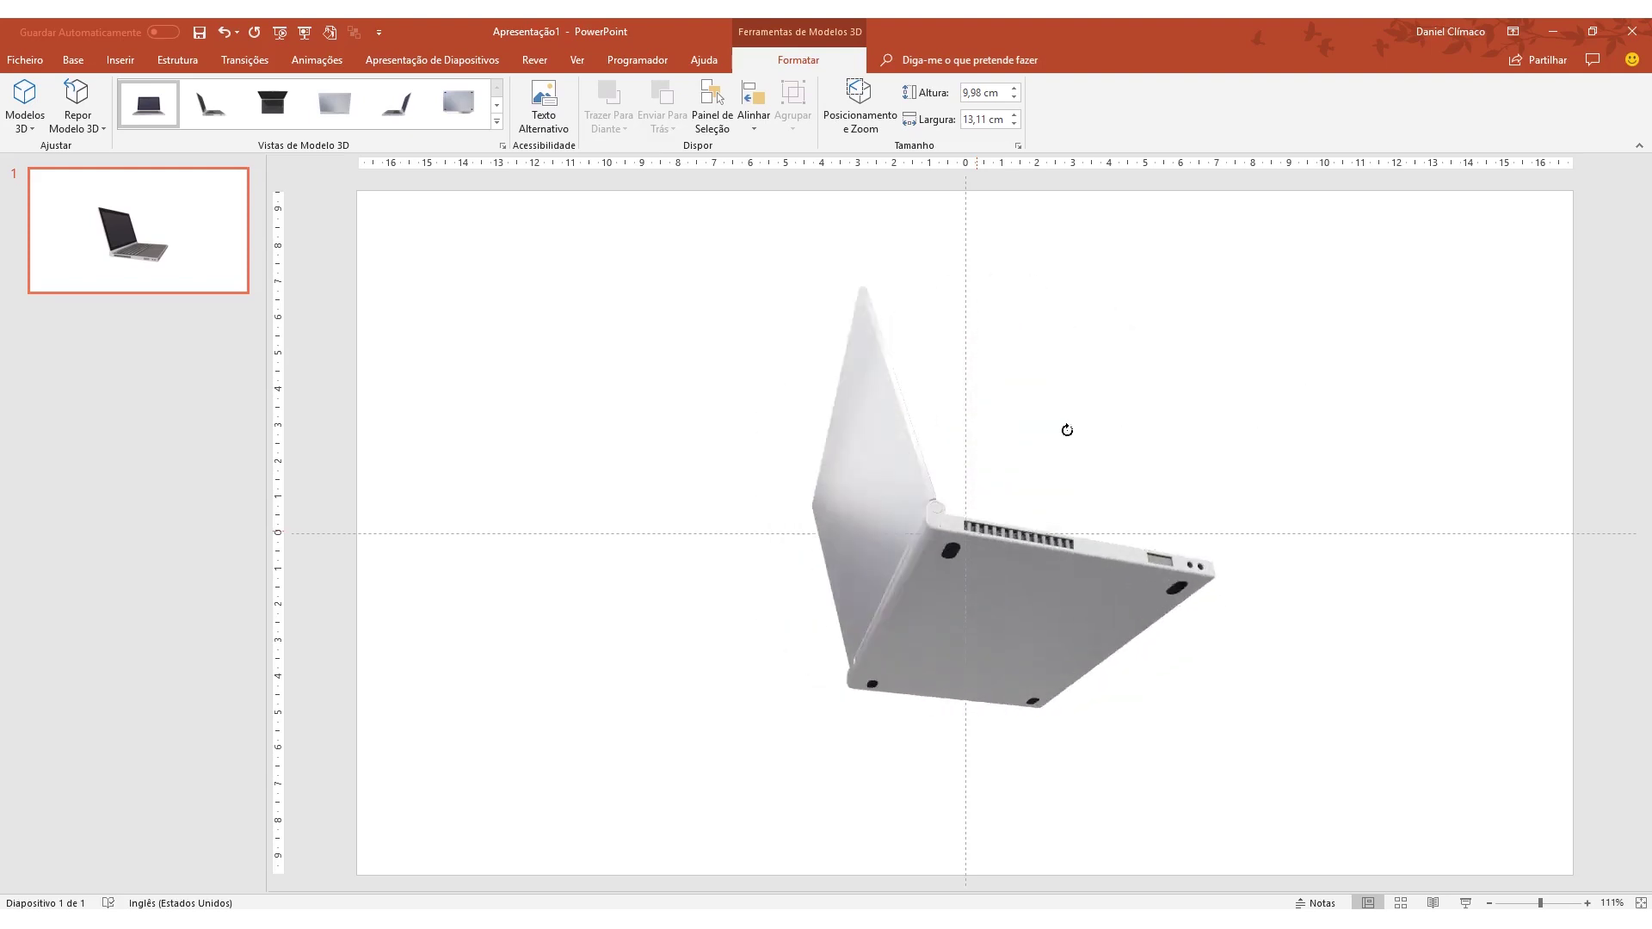
key(Escape)
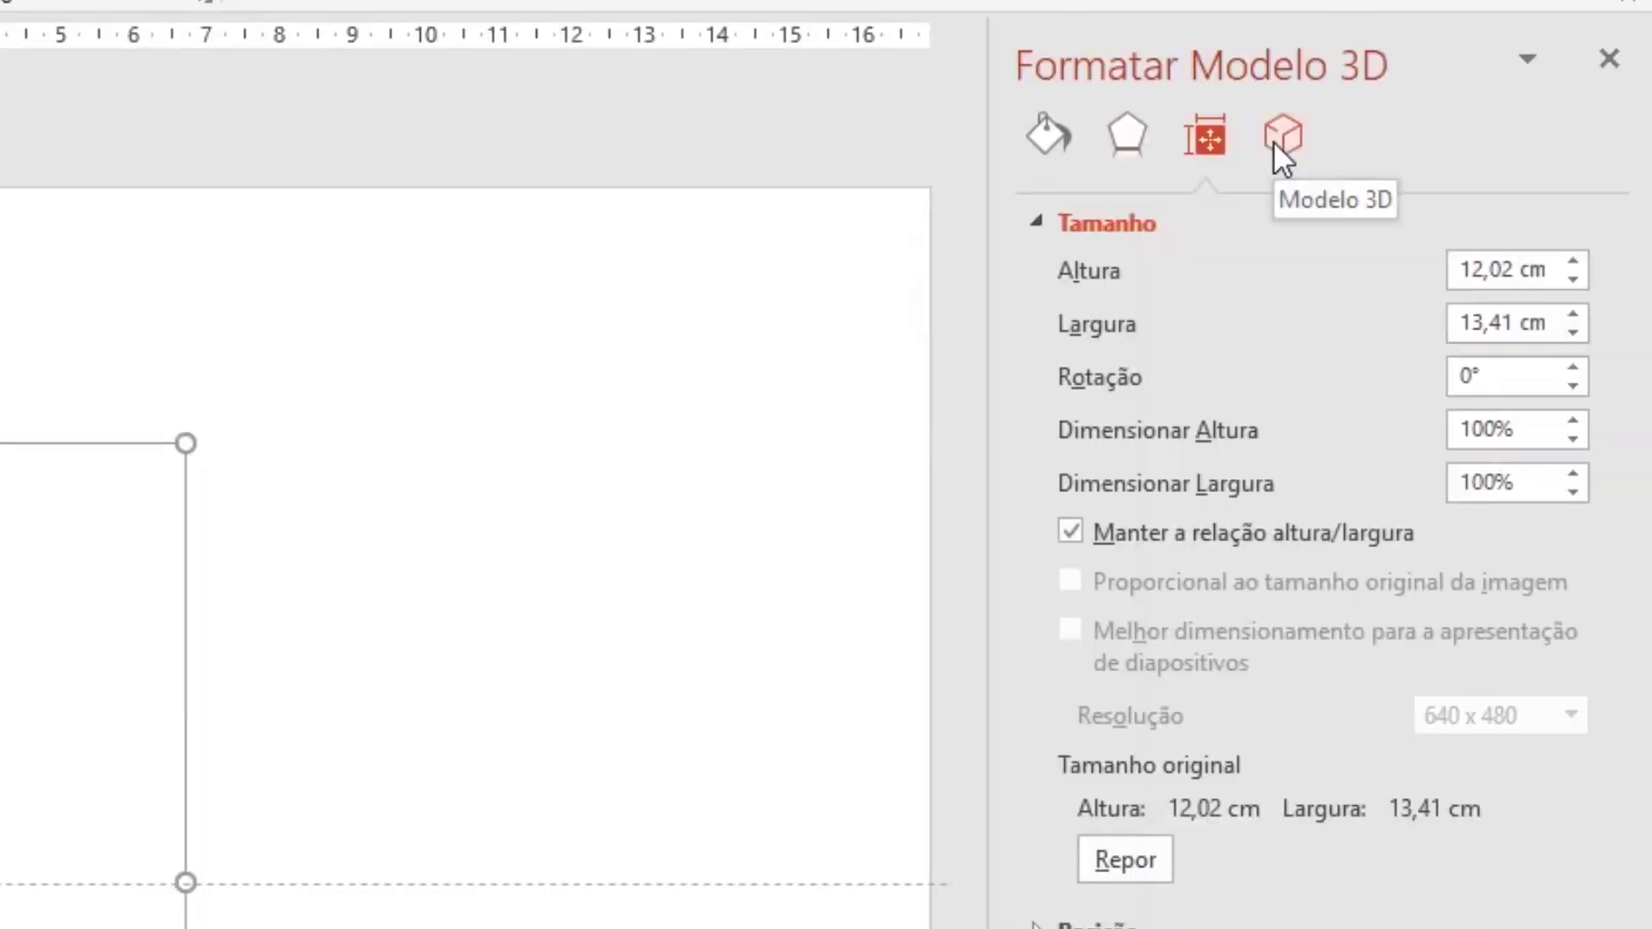
Step: Open Formatar Modelo 3D and expand the Rotação de Modelo settings
click(1279, 143)
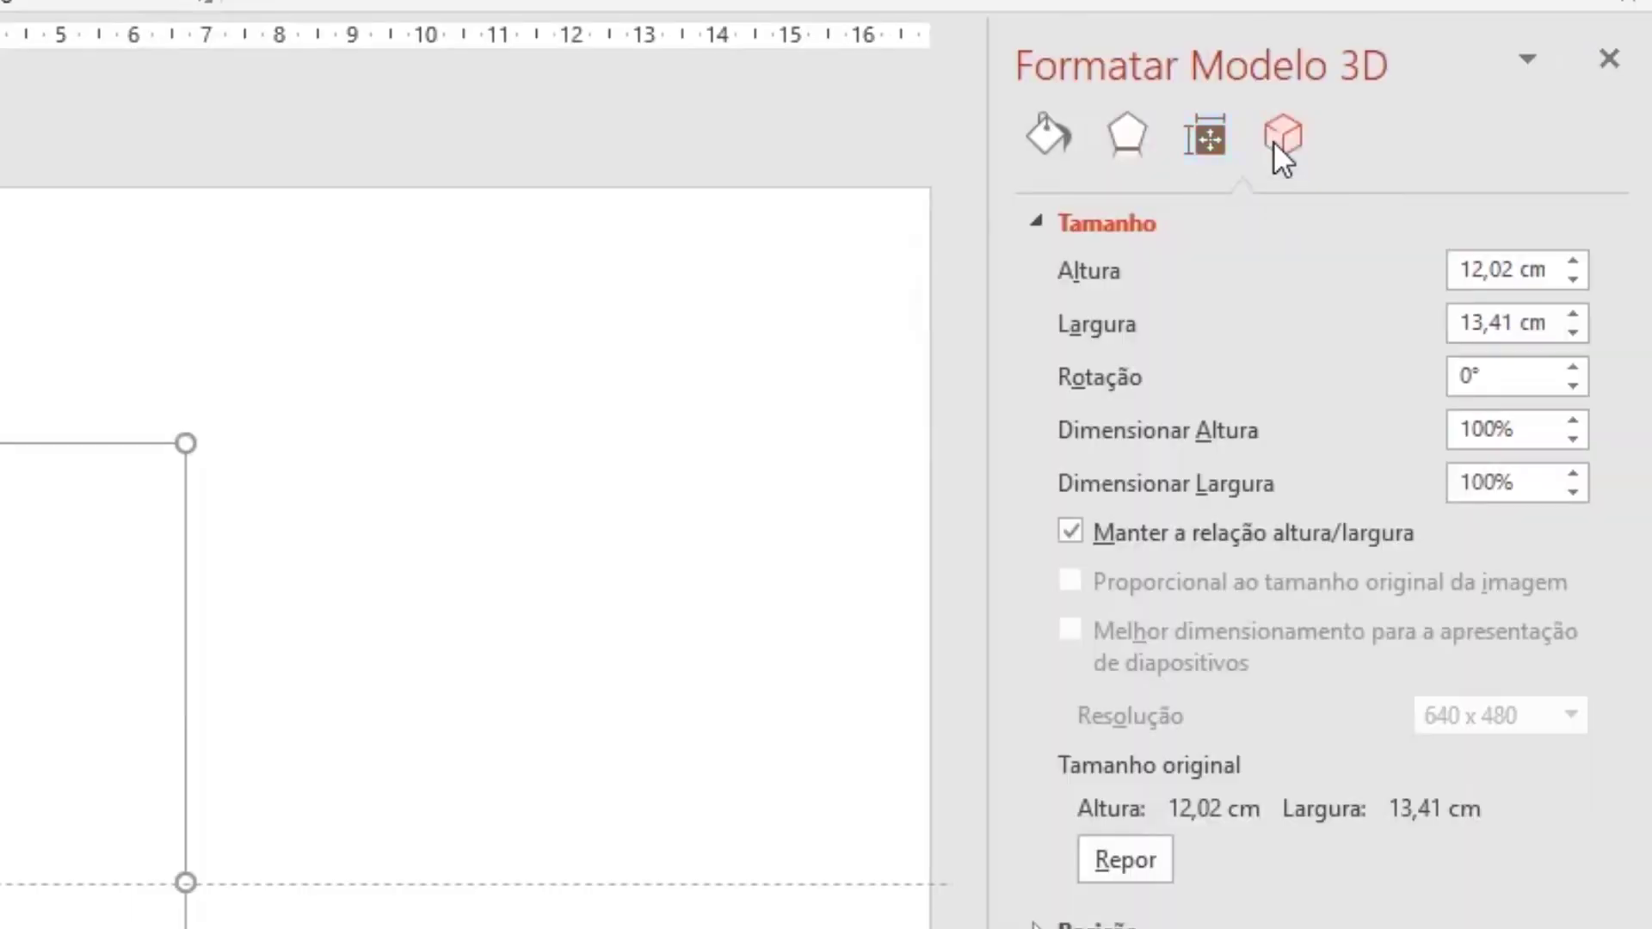
click(1174, 227)
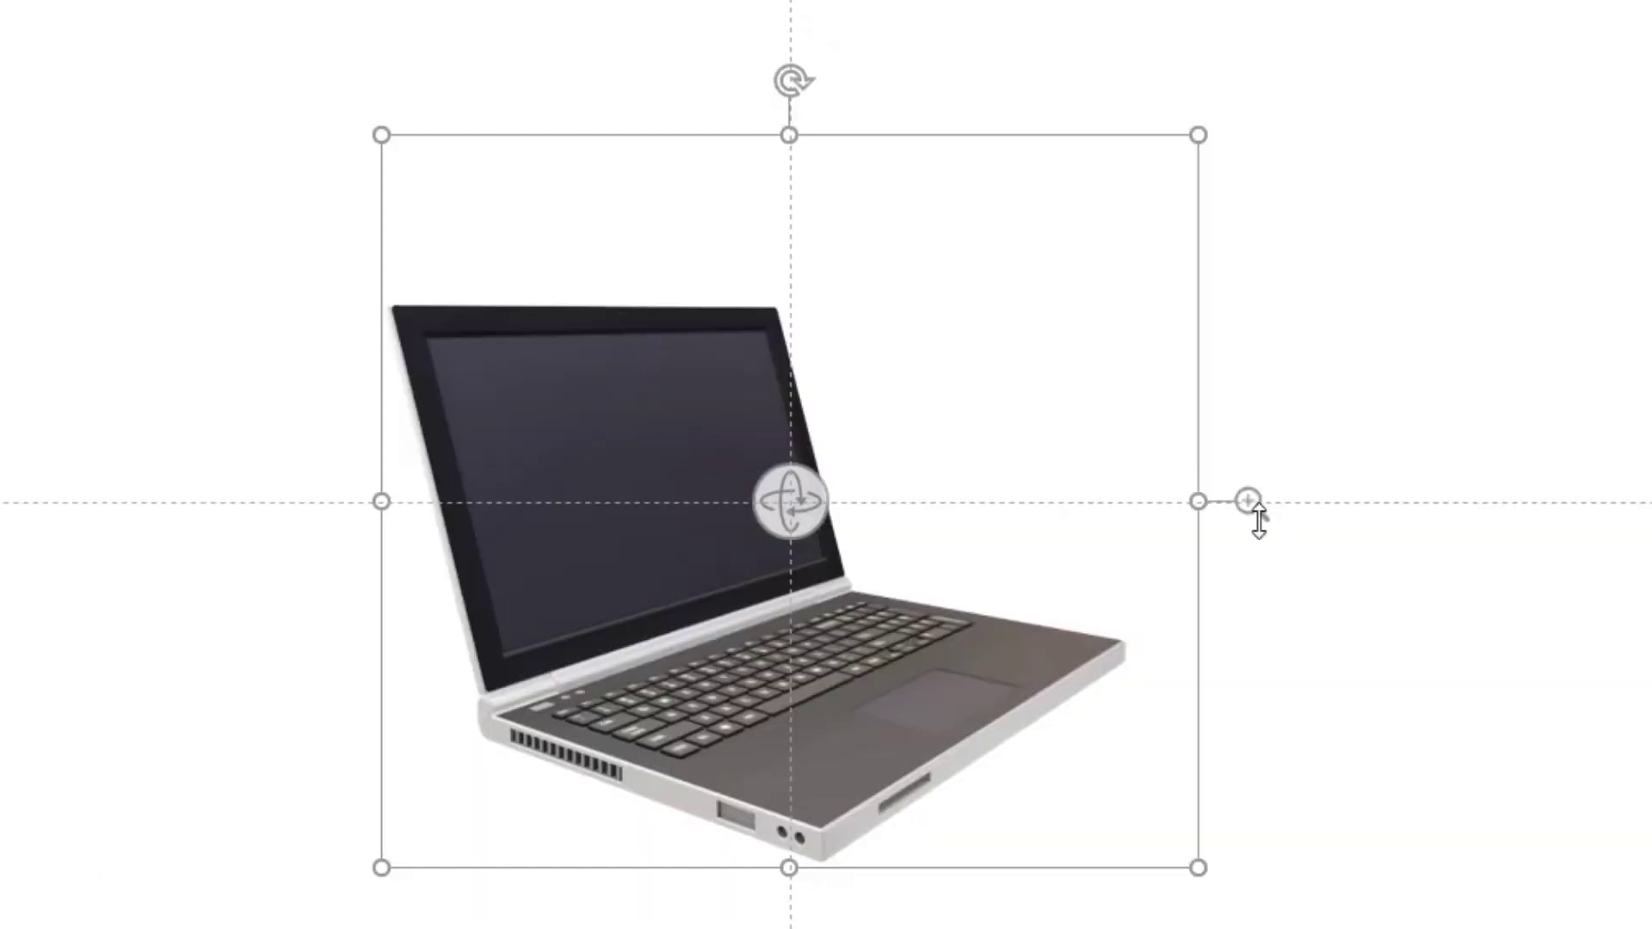
drag(1249, 502, 1282, 679)
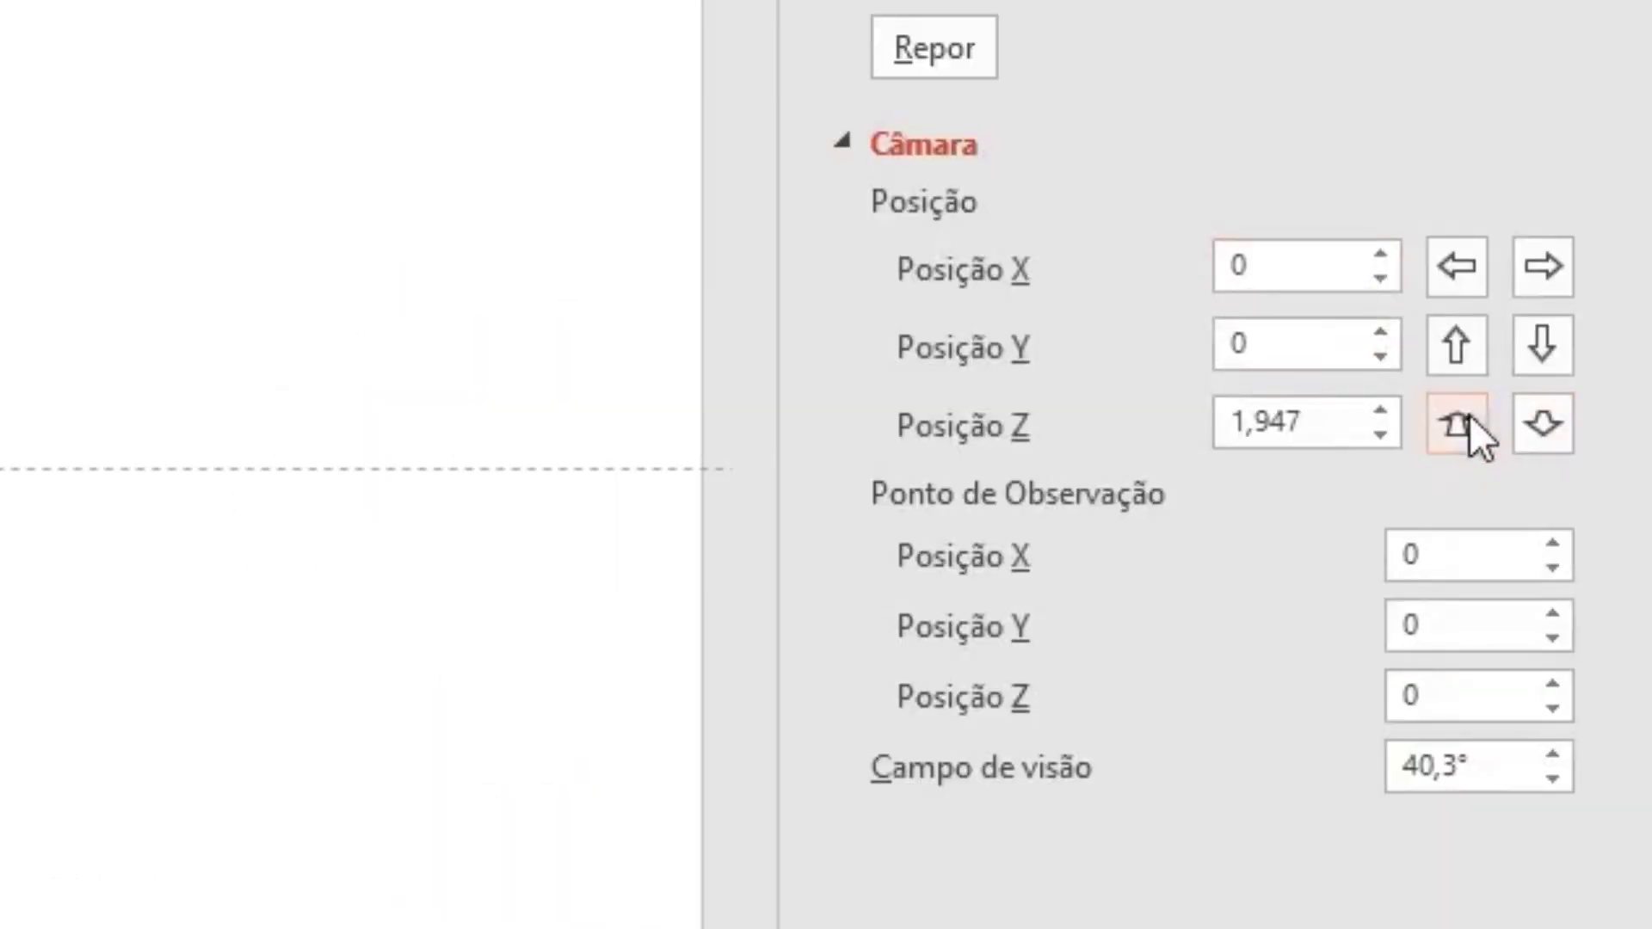
Step: Lower the camera's Posição Z and rotate the laptop to face straight forward
click(1455, 422)
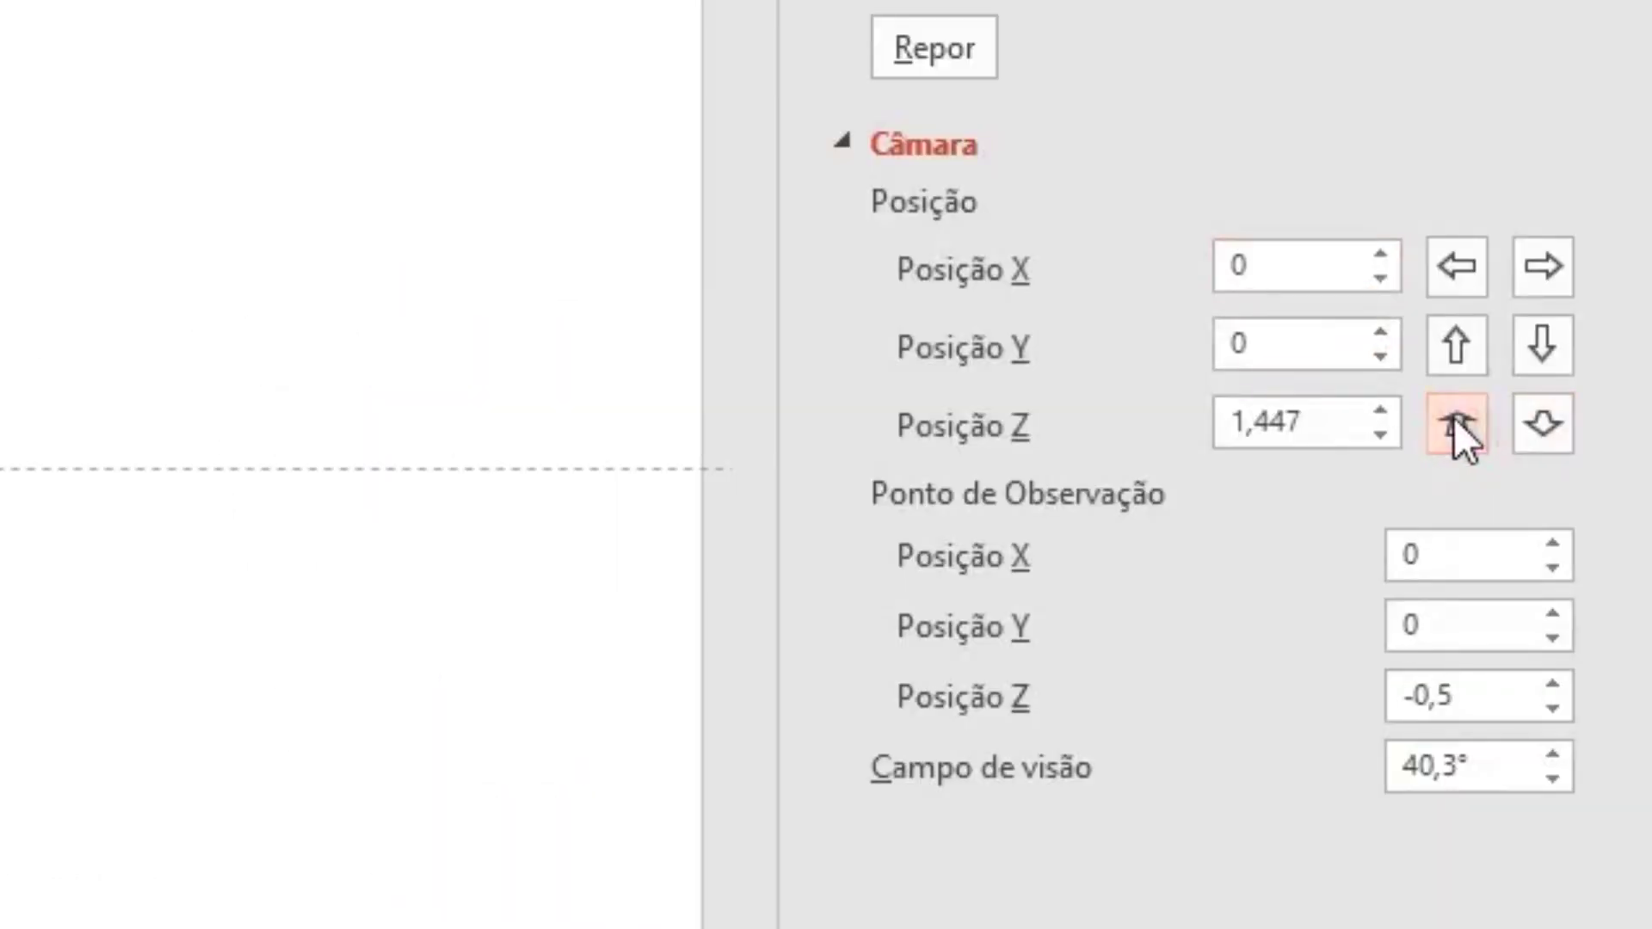
click(1456, 421)
click(1553, 408)
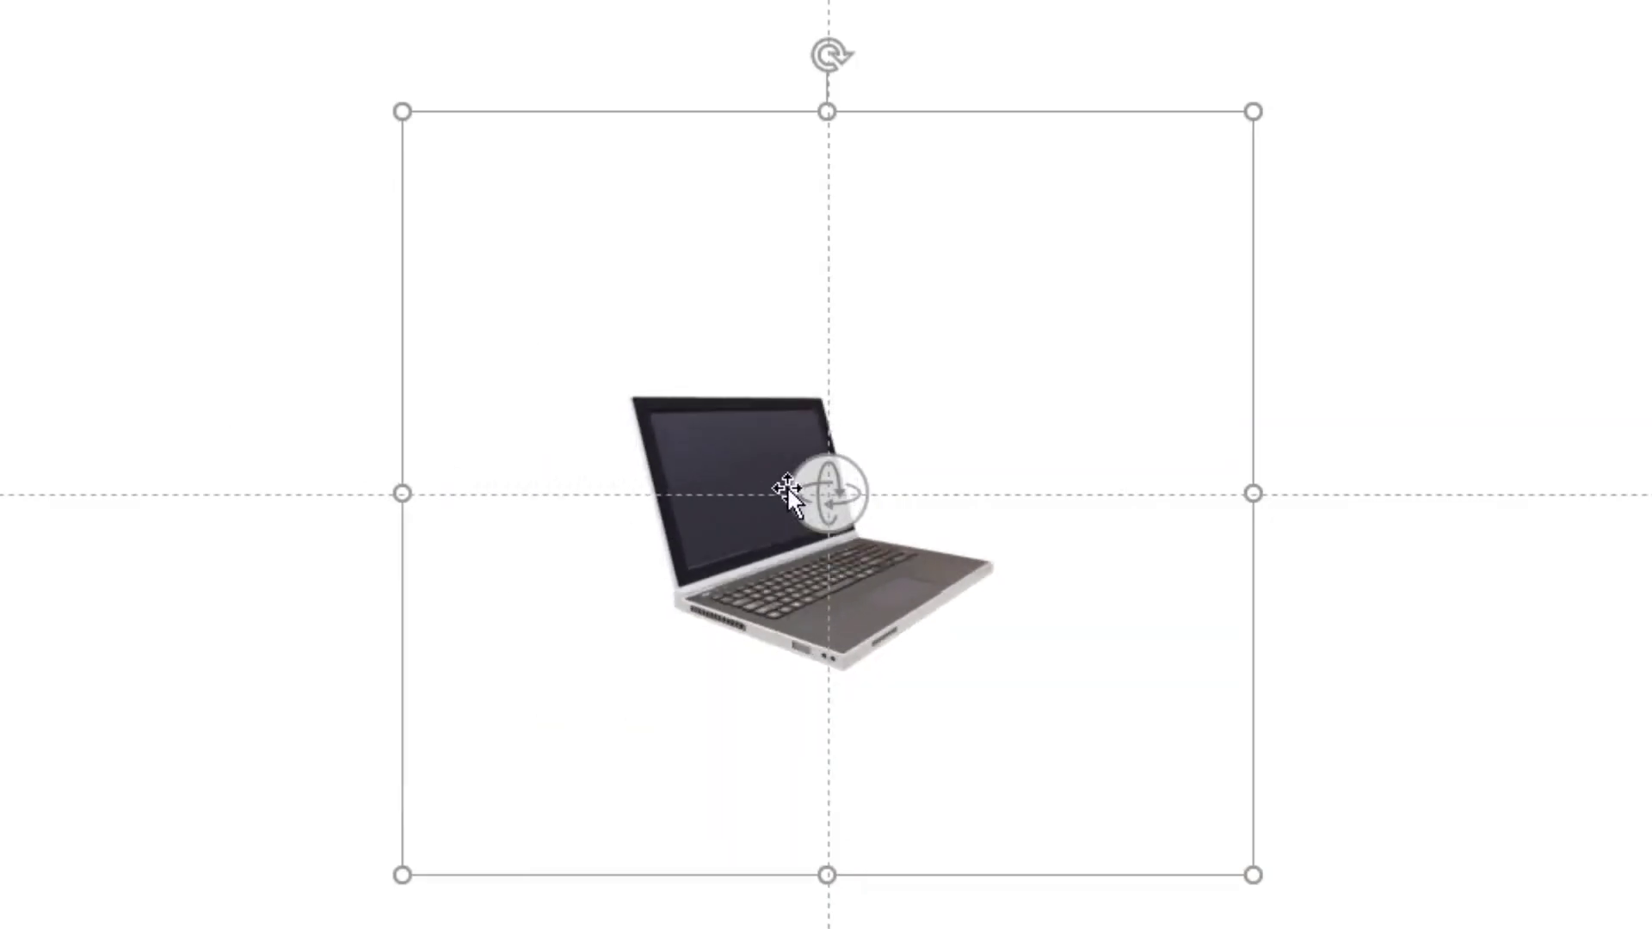
mouse_move(786, 481)
mouse_down()
mouse_move(586, 376)
mouse_move(911, 405)
mouse_up()
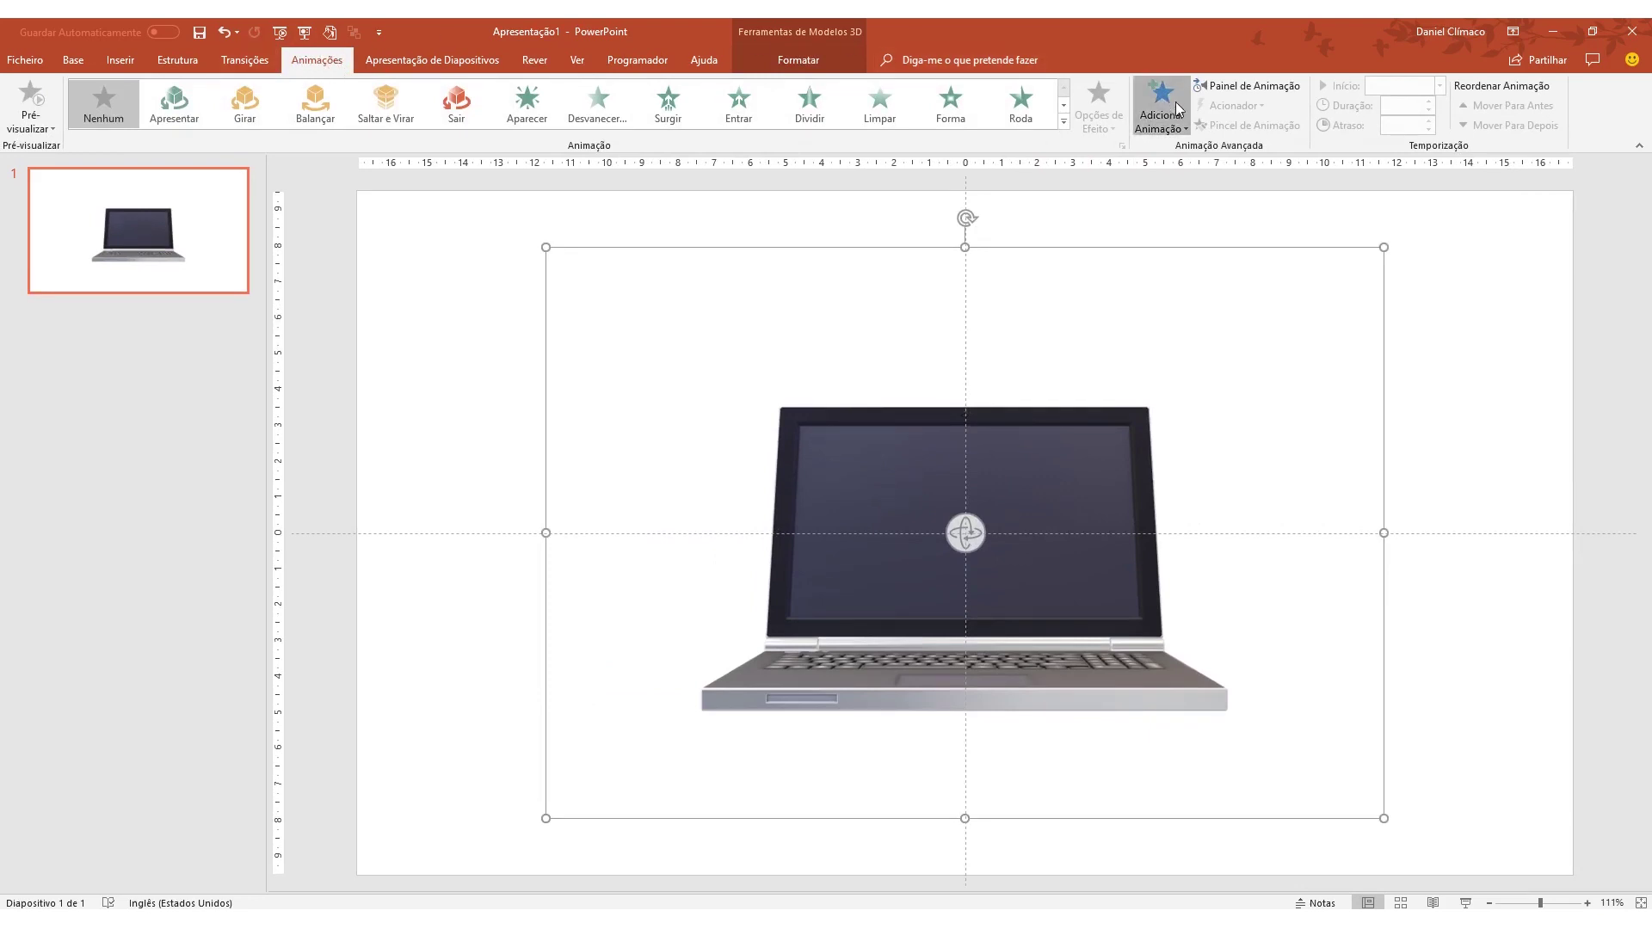
Step: Apply the 3D Apresentar entrance animation to the laptop model
click(1162, 108)
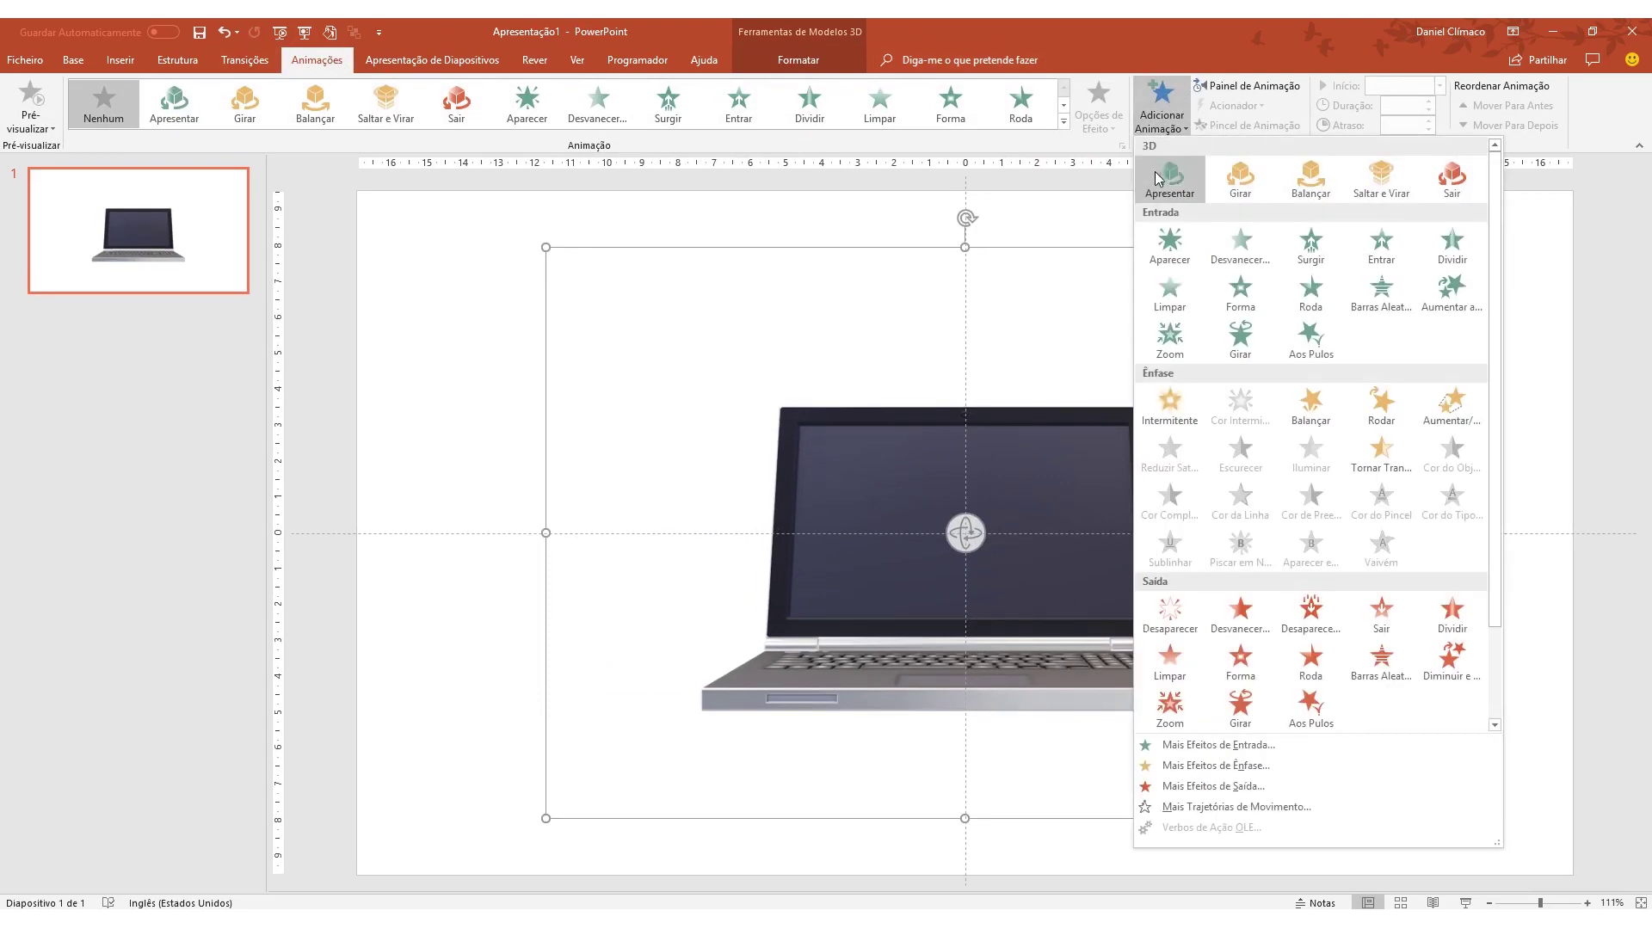
scroll(1451, 191, down, 2)
scroll(1450, 191, up, 2)
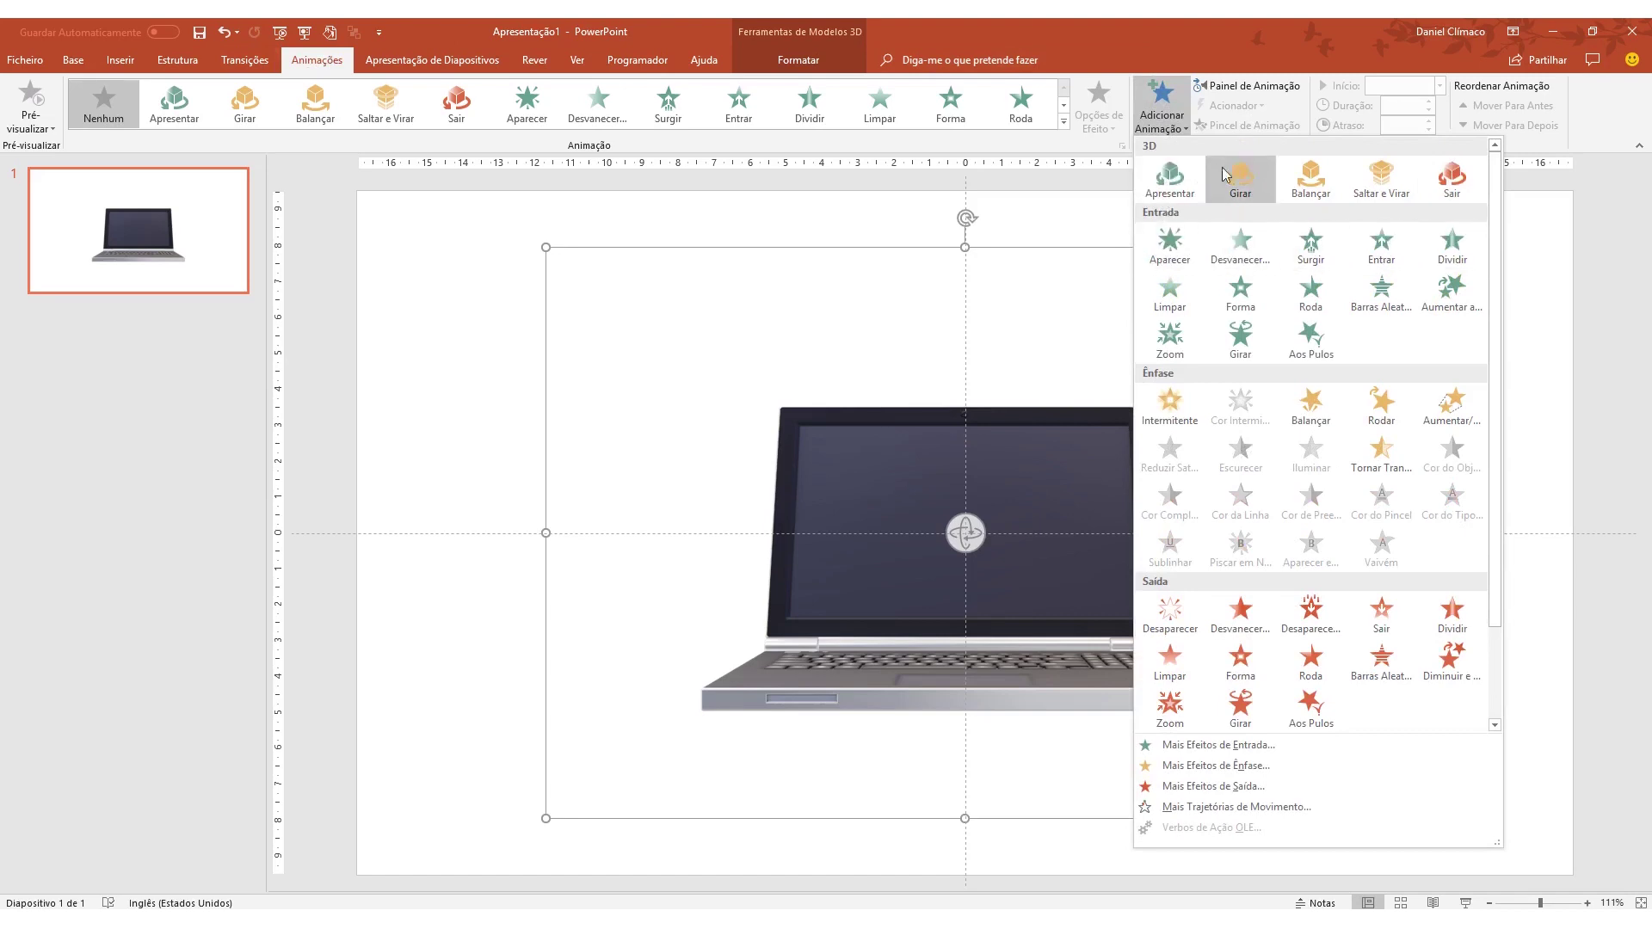
click(1169, 179)
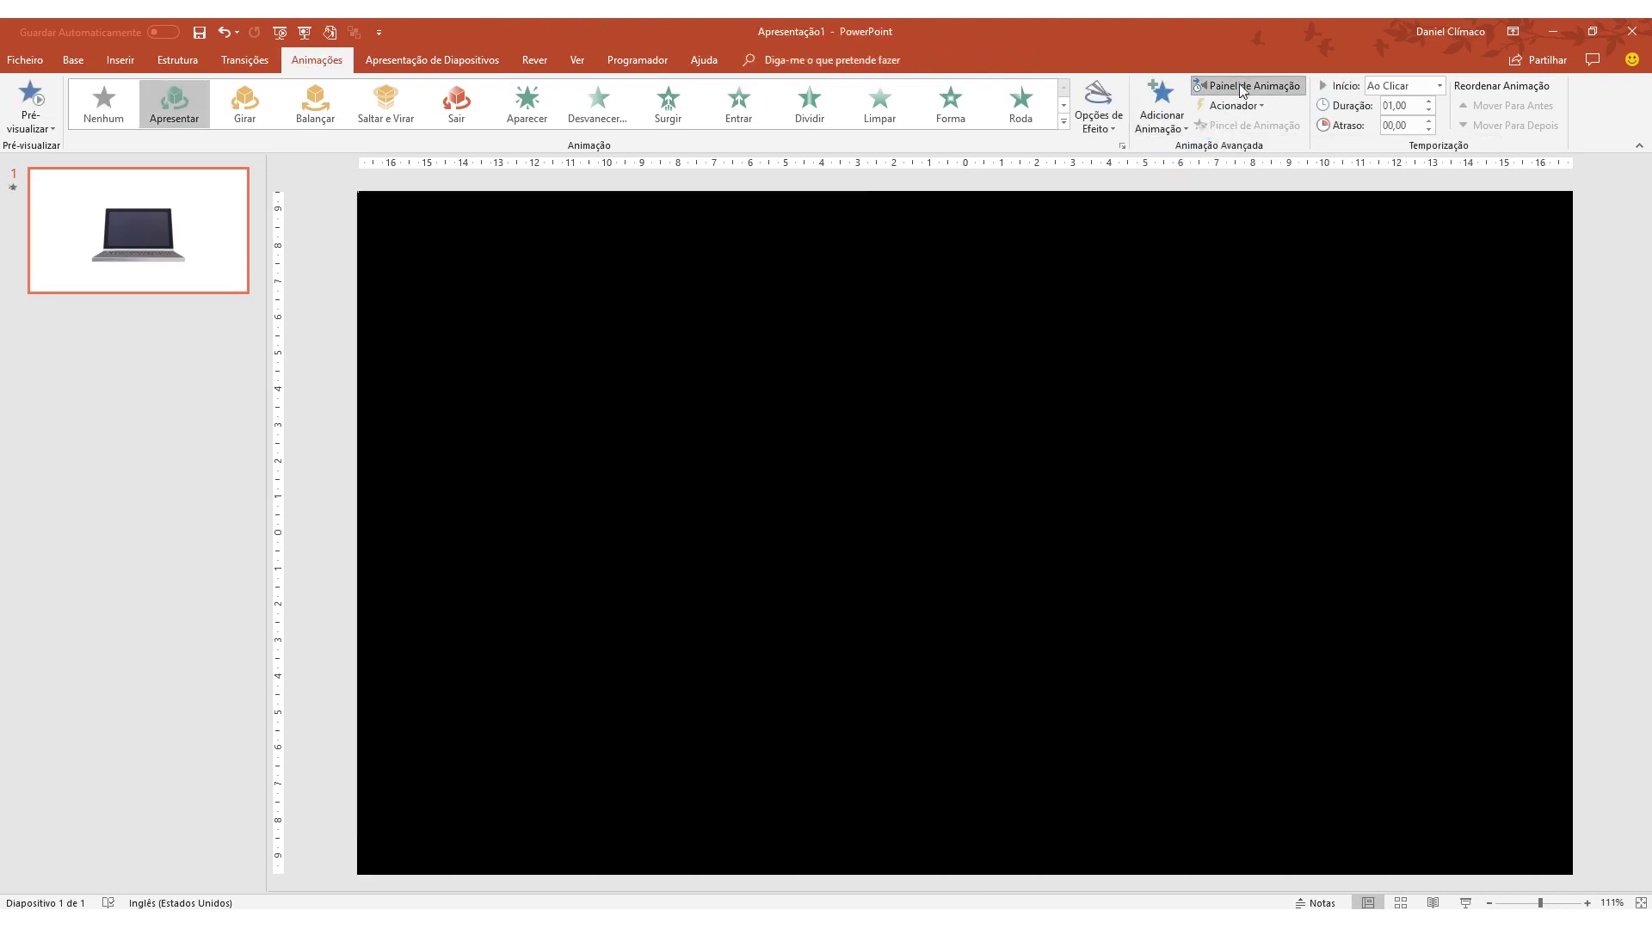
Step: In the Animation Pane, set the laptop's animation to Iniciar com o anterior
click(1249, 85)
click(1629, 230)
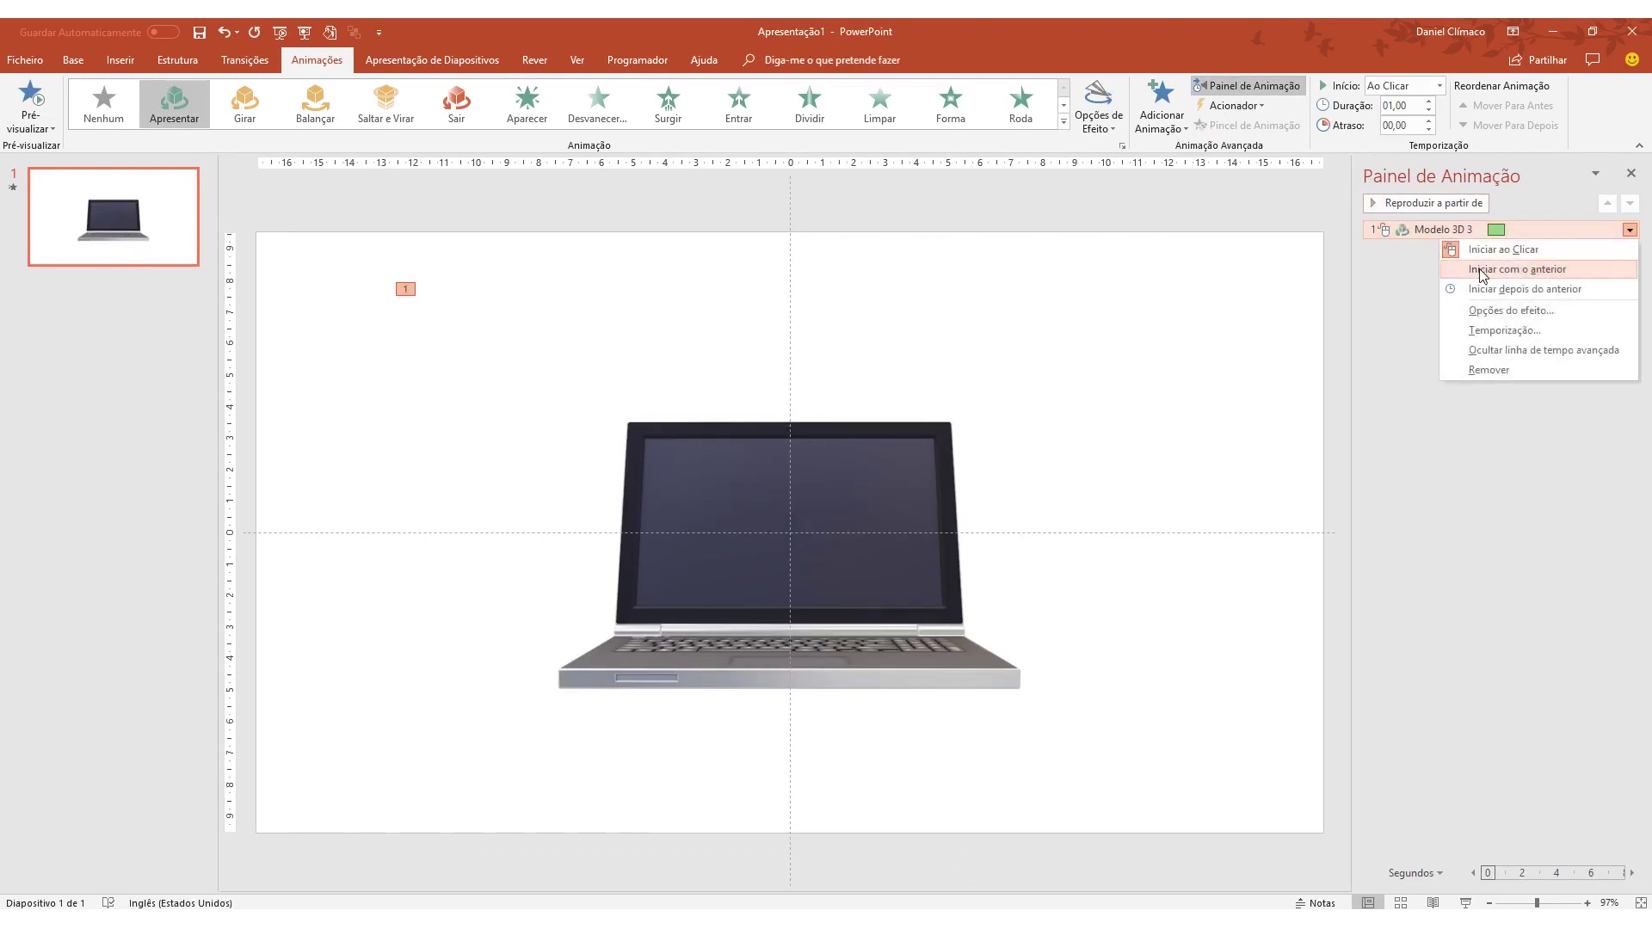
click(1505, 266)
click(1098, 107)
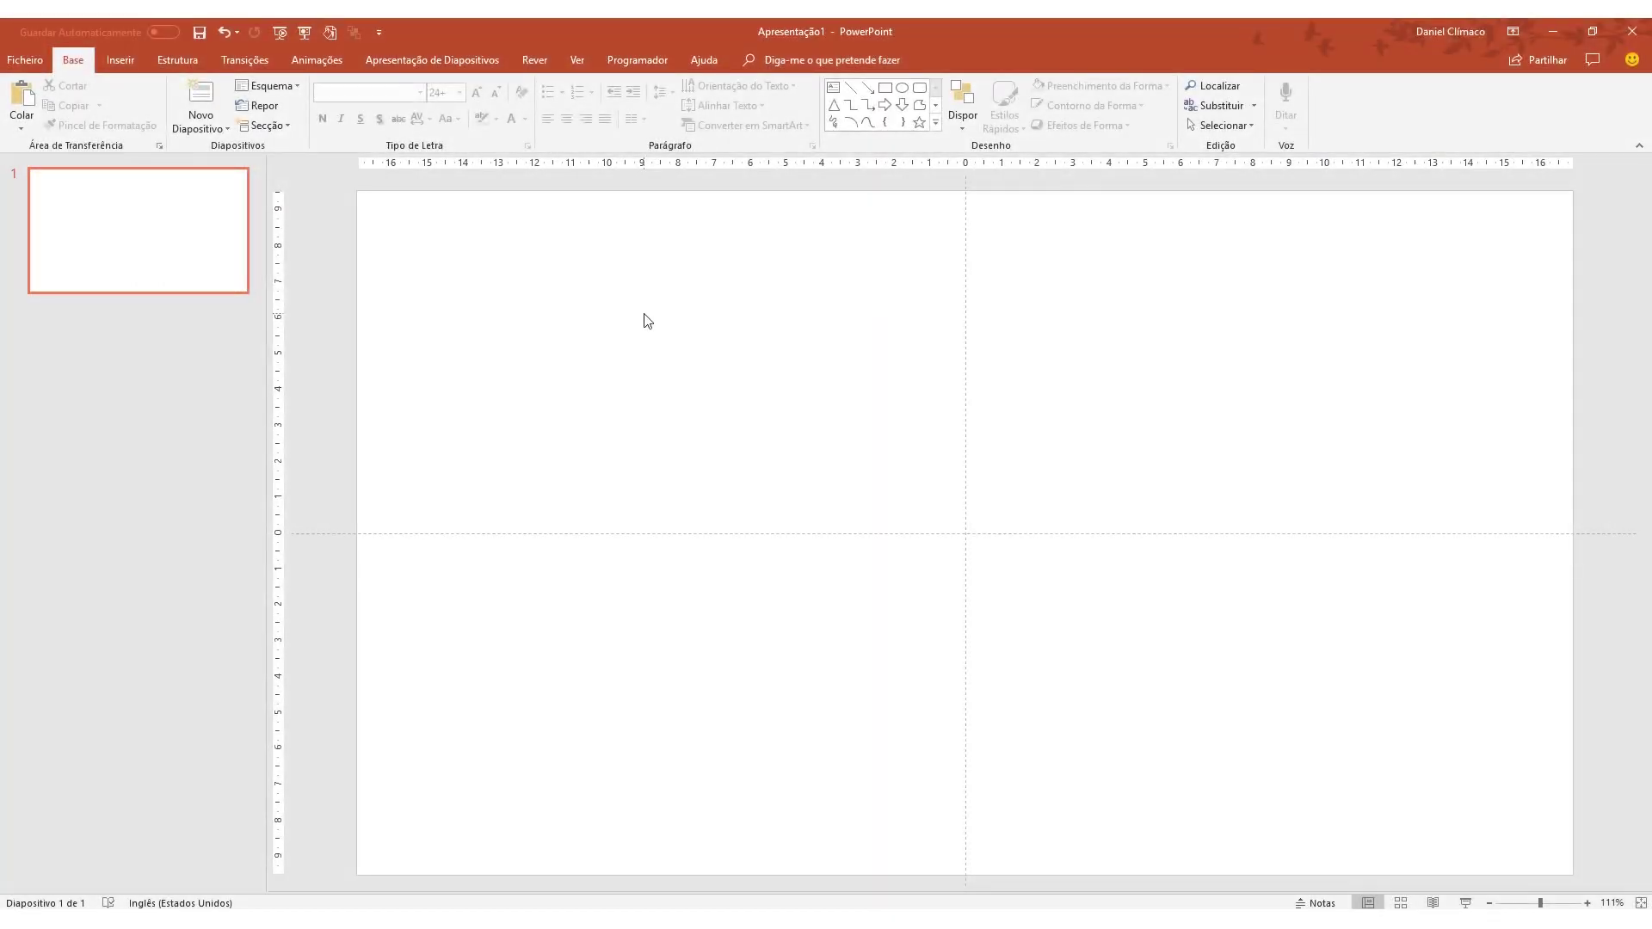
Step: Pick a rectangle from Formas and apply the Modificação (Morph) transition to slide 2
click(245, 60)
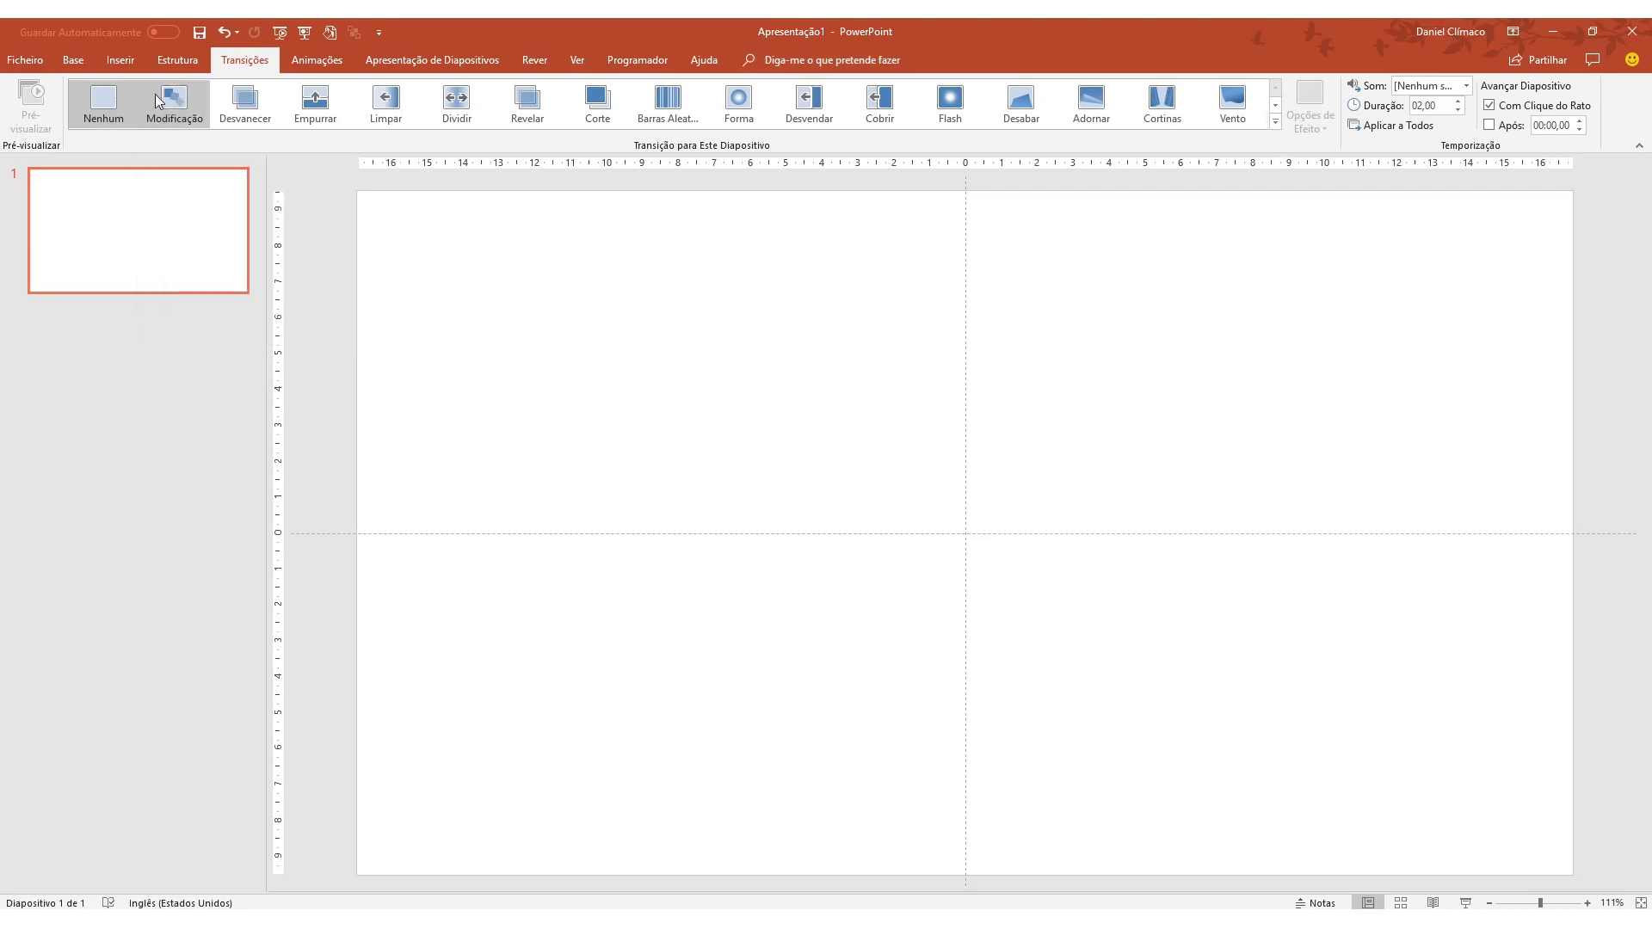
click(120, 60)
click(335, 101)
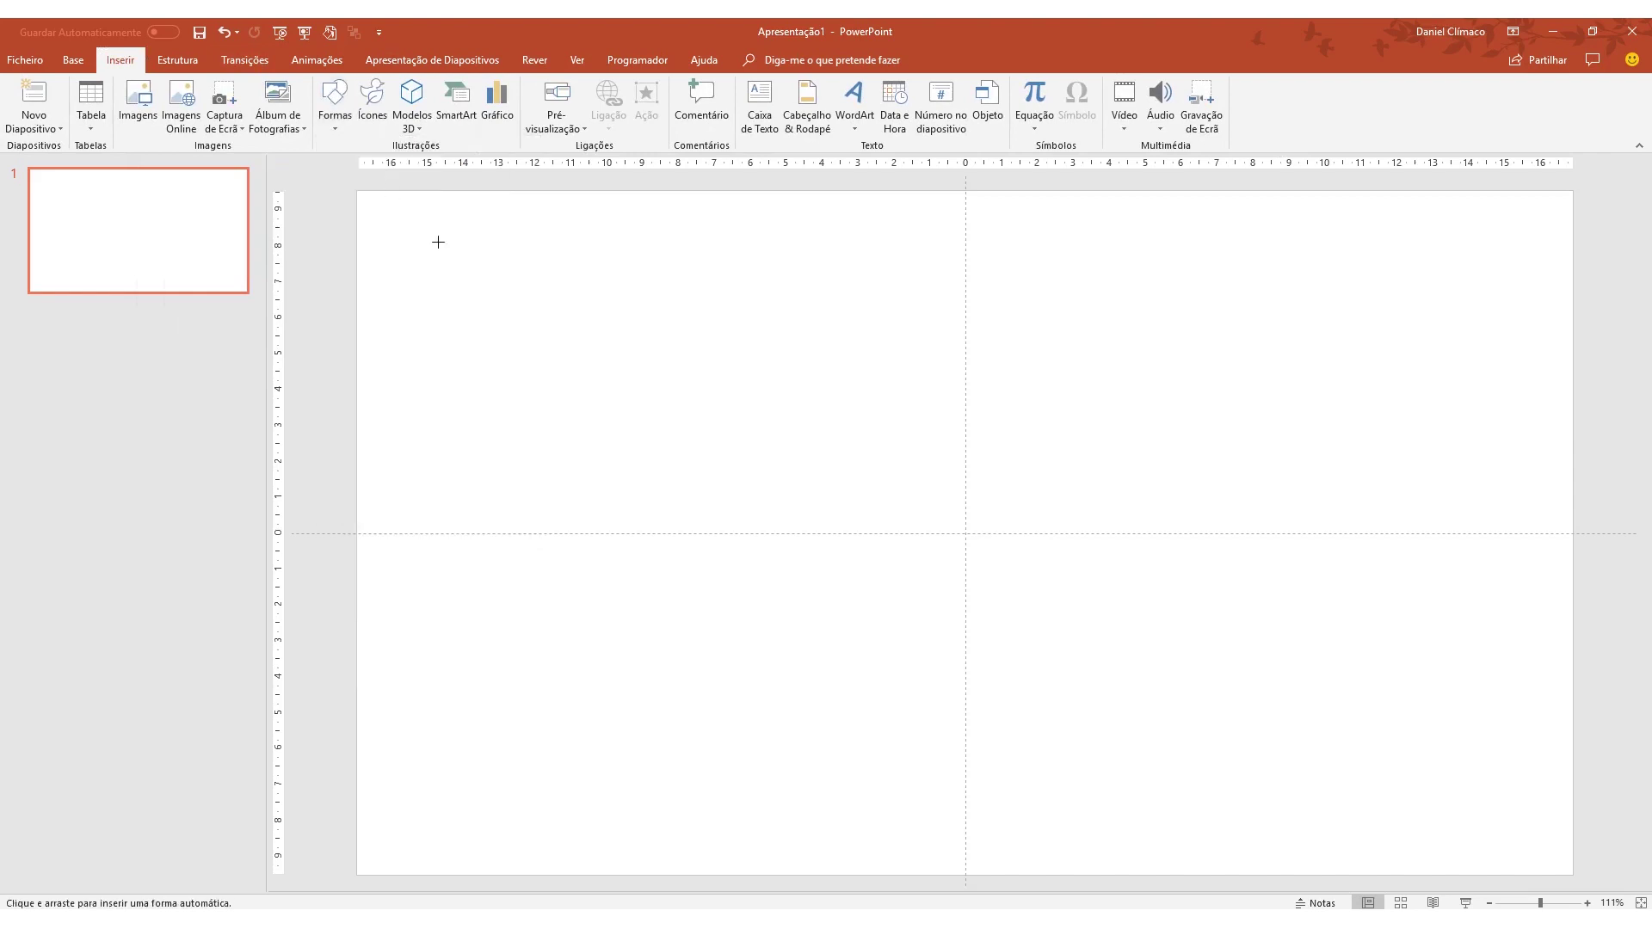
click(239, 60)
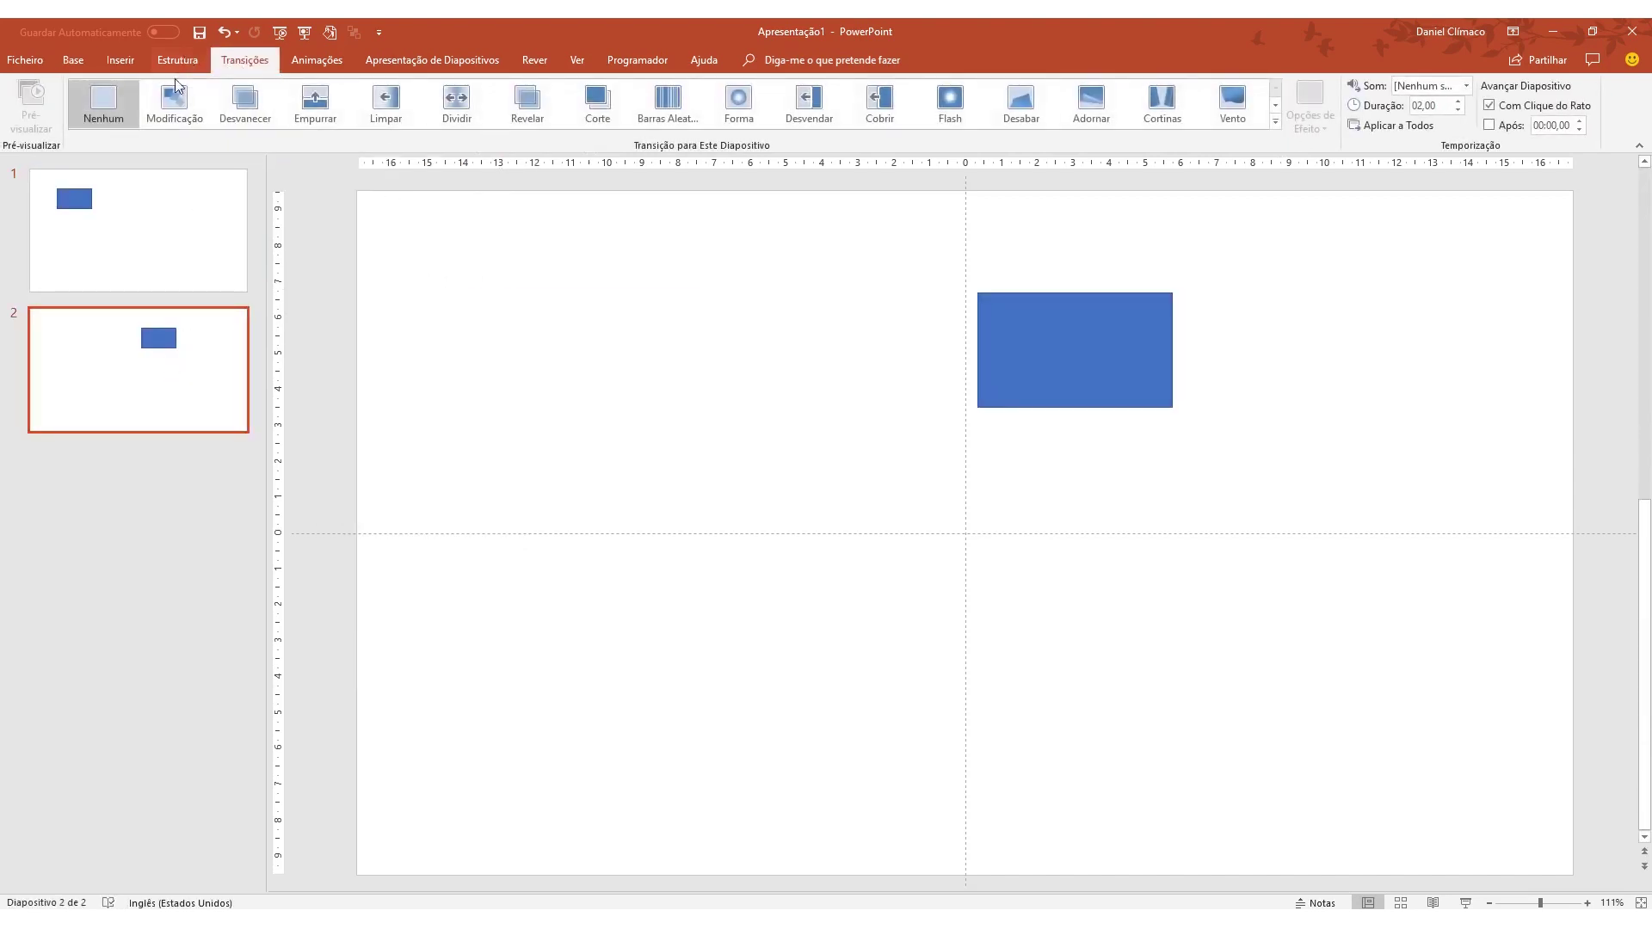
click(173, 102)
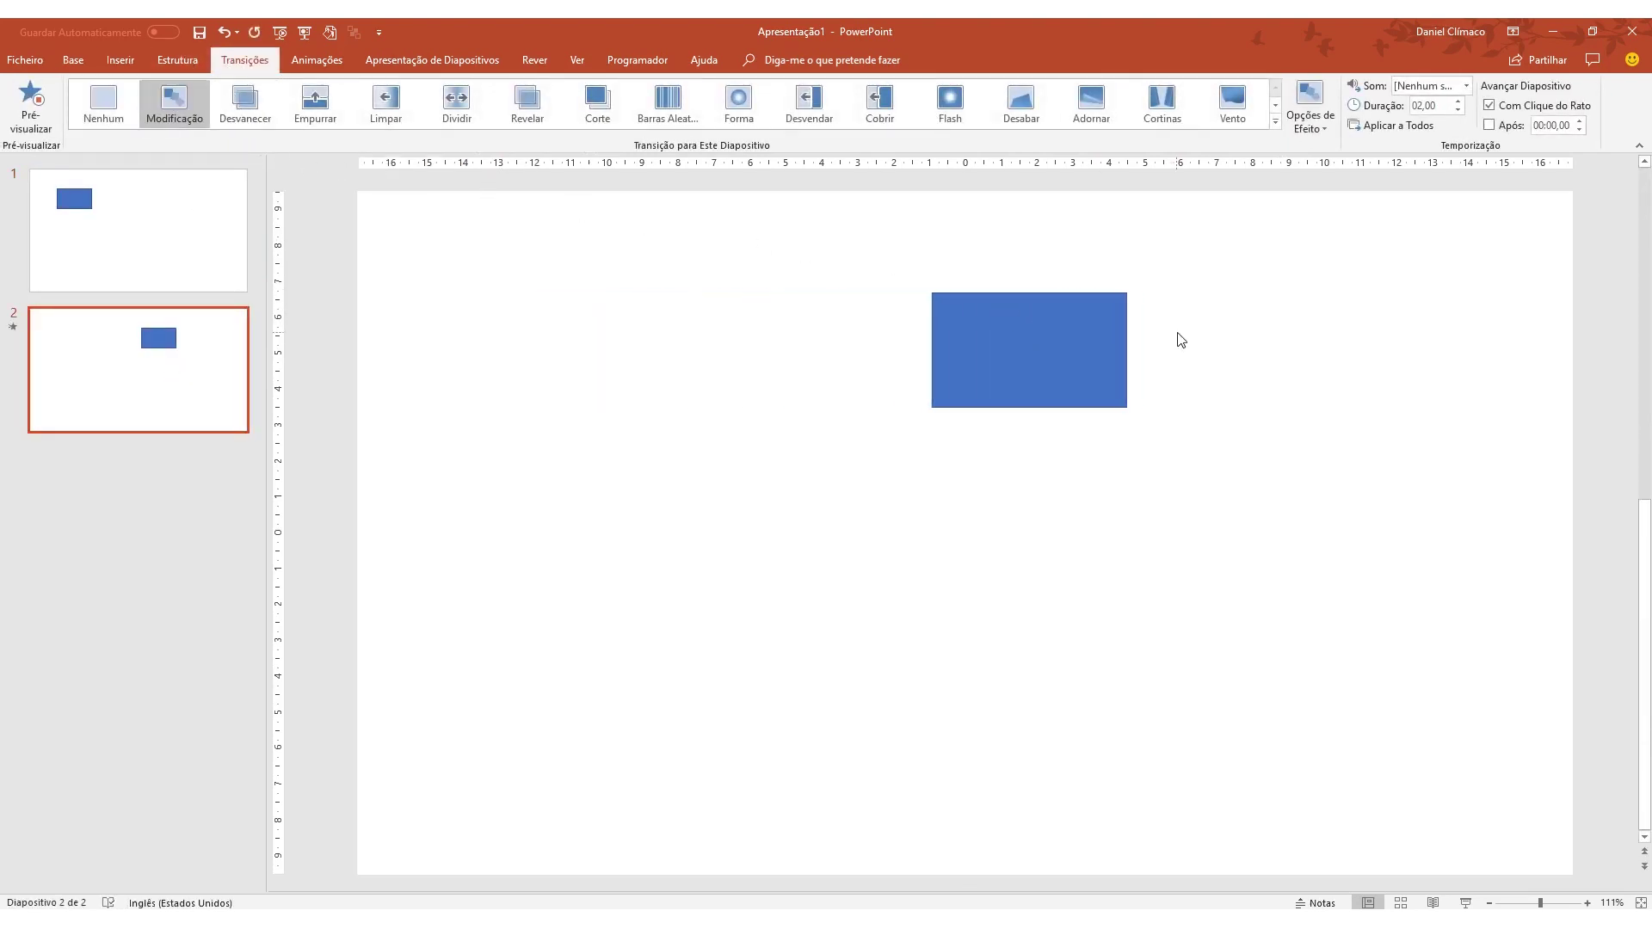
Step: Preview the Morph from slide 1 in slide show, then shorten the transition duration
click(173, 255)
key(F5)
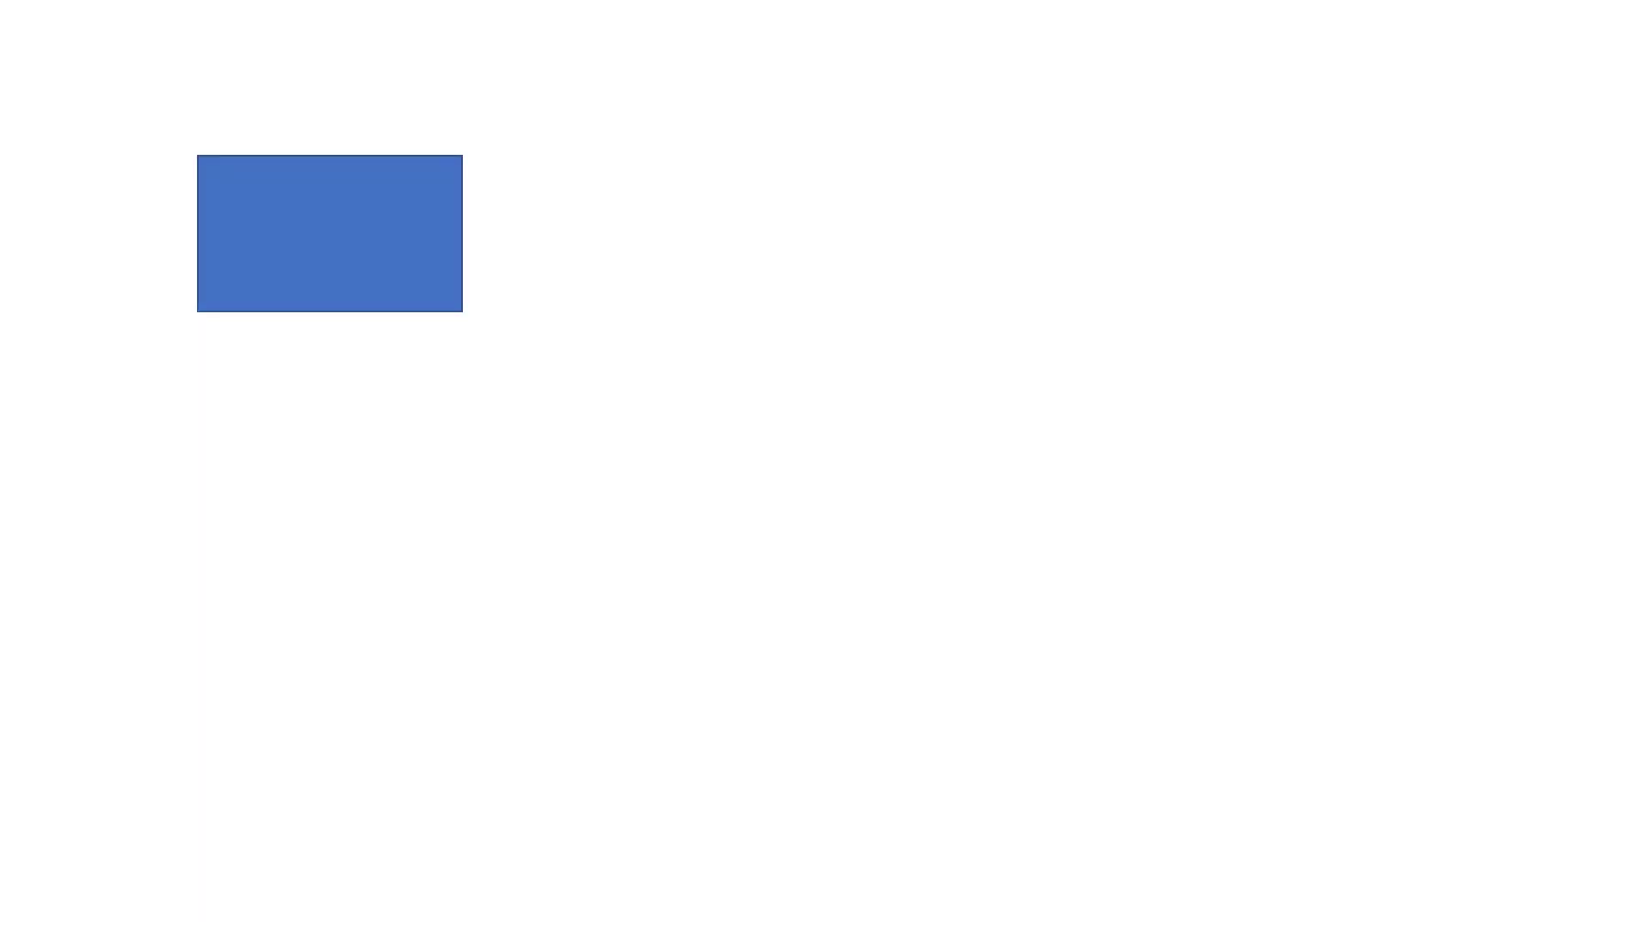
key(Right)
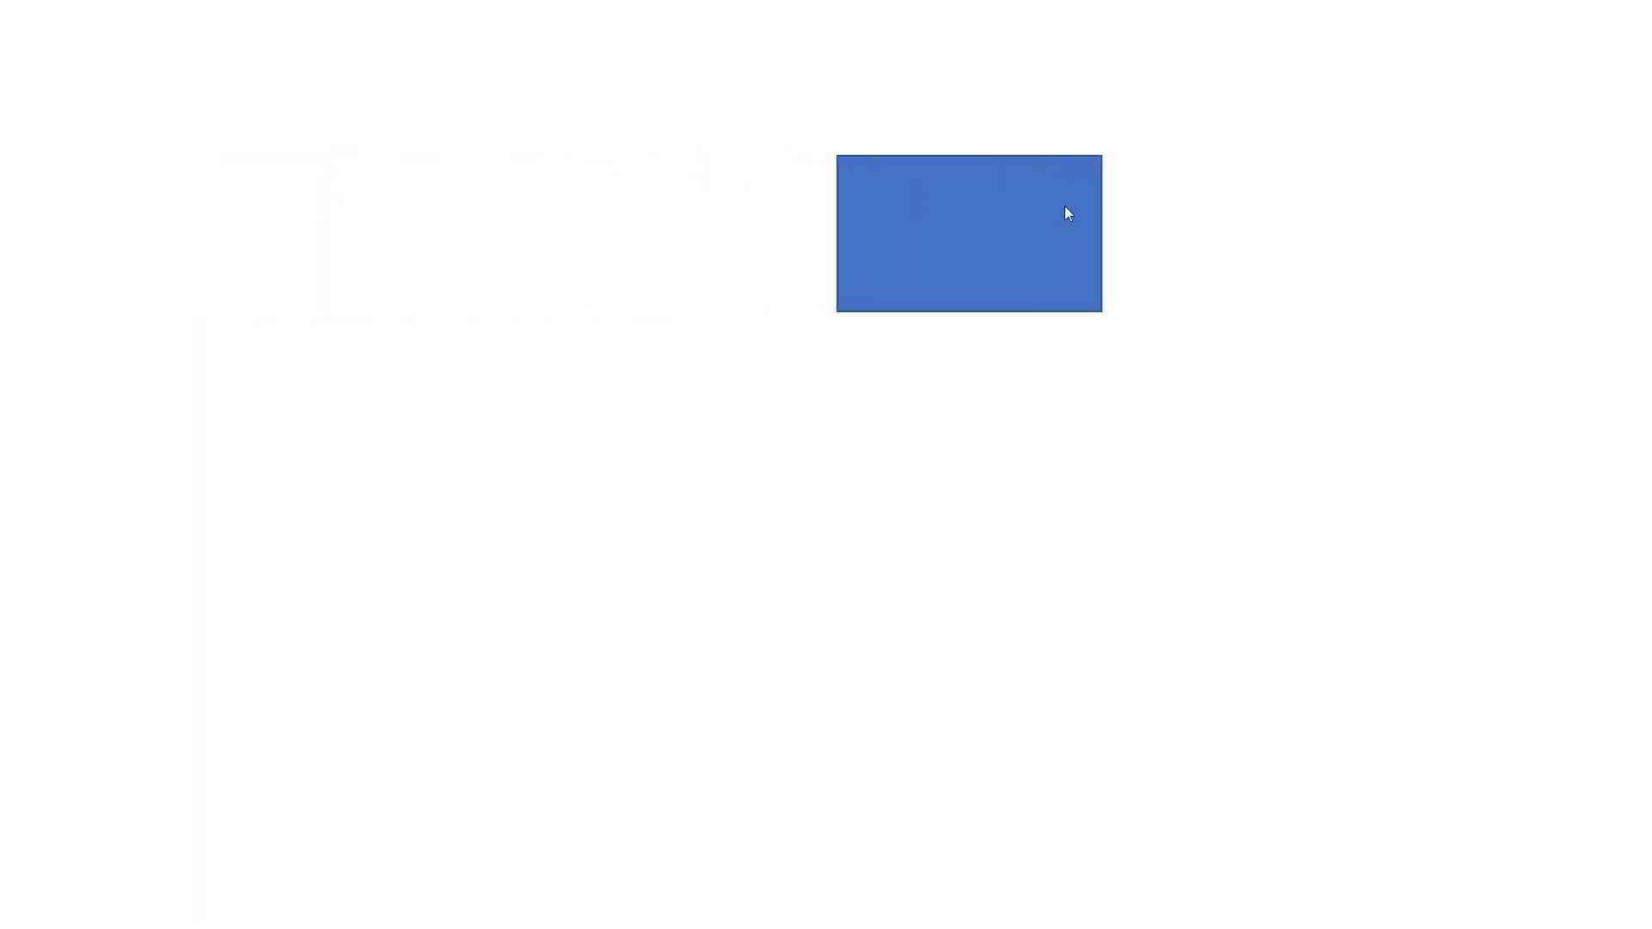
key(Escape)
click(1458, 114)
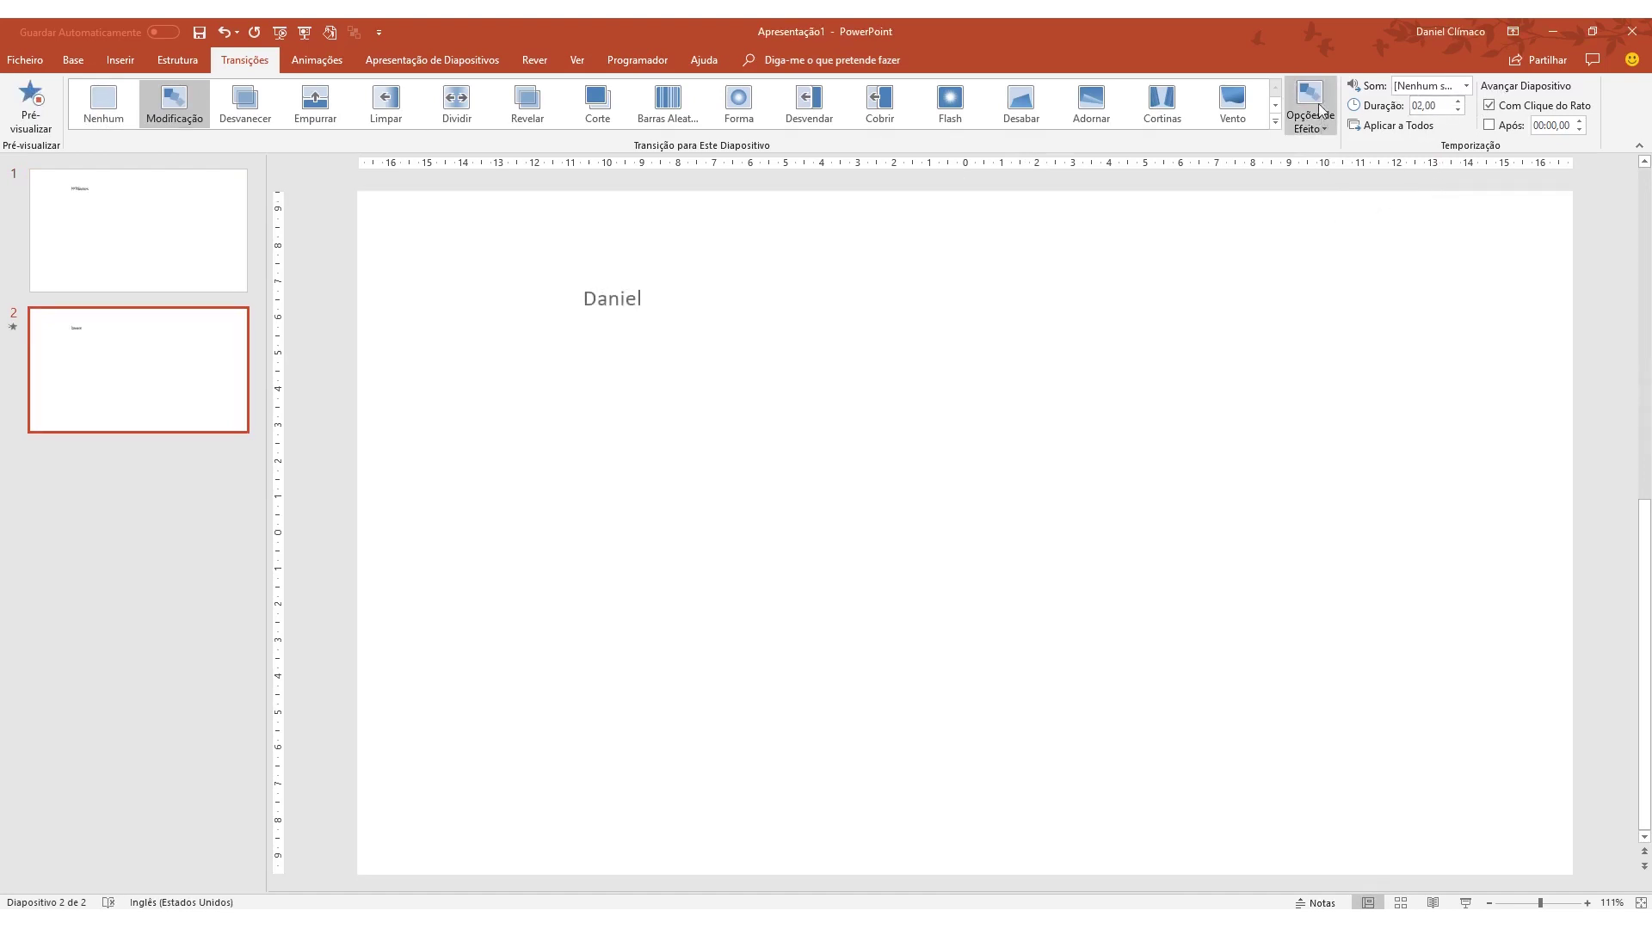
Step: Set the Morph effect to work letter by letter and preview it in slide show
click(1318, 109)
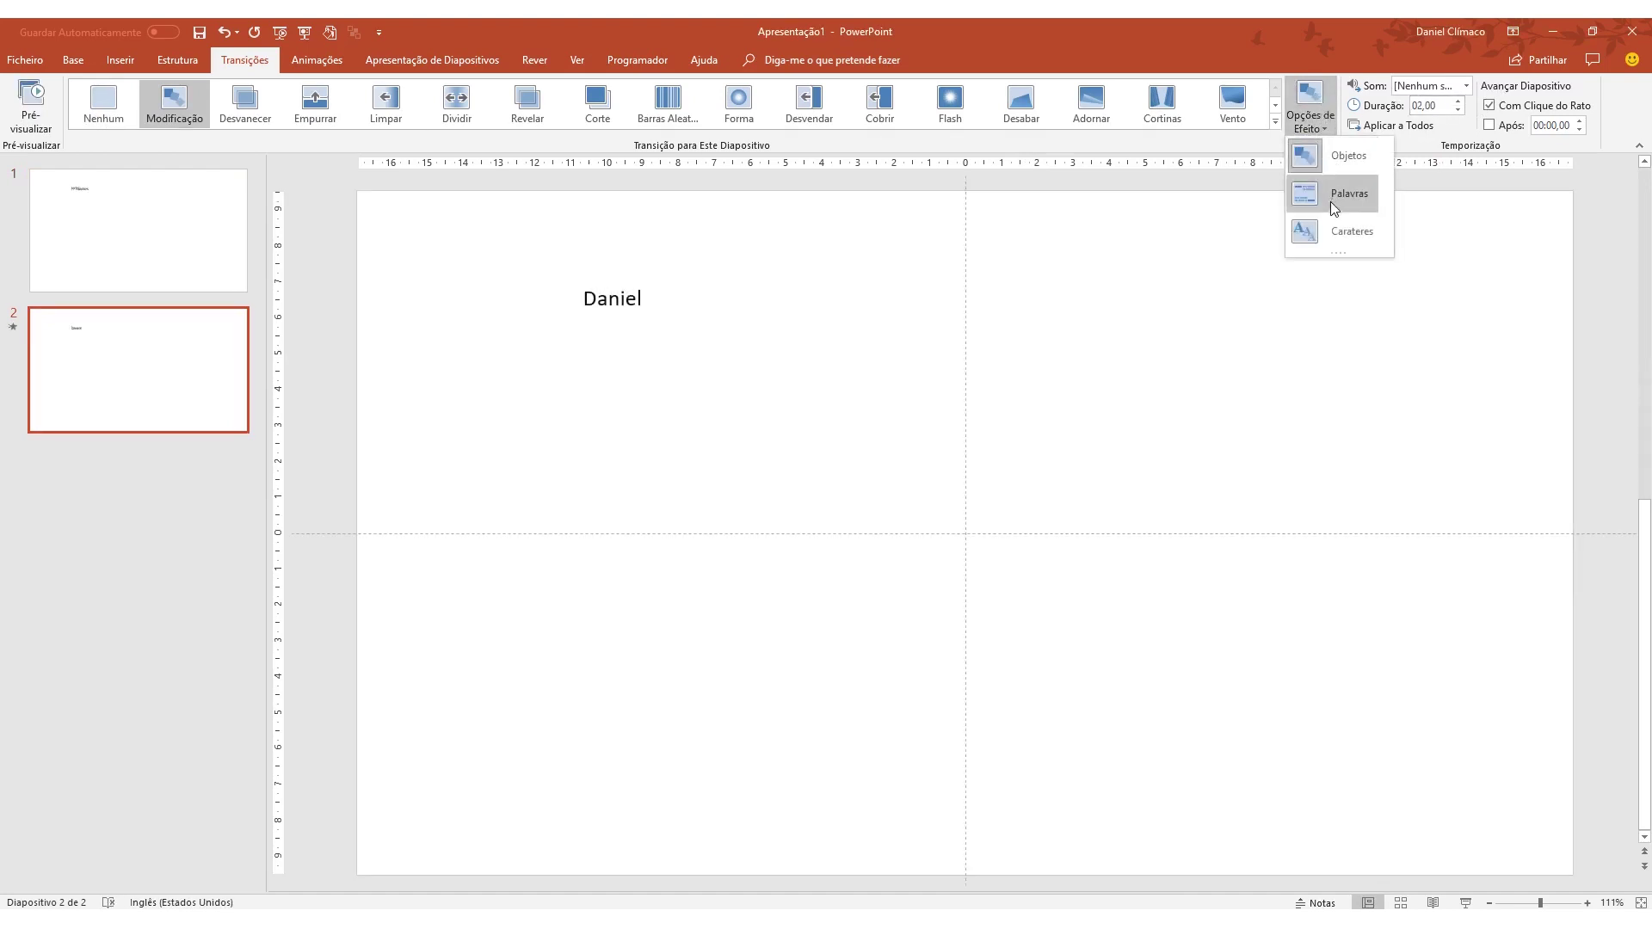
click(1346, 230)
click(238, 249)
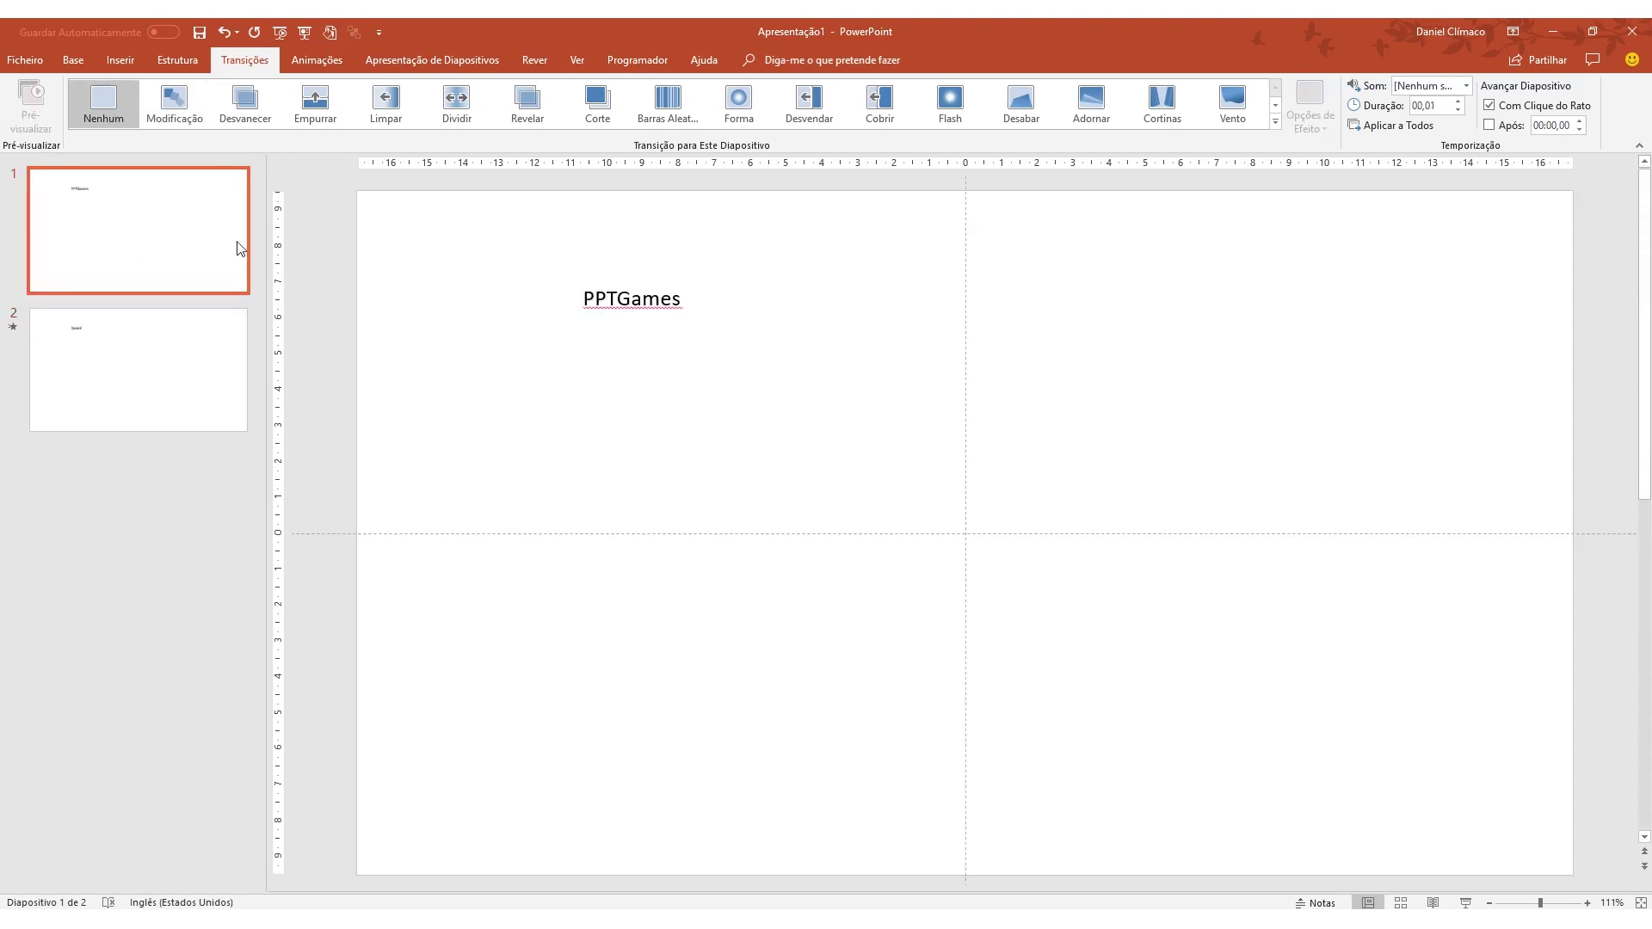
key(F5)
click(266, 173)
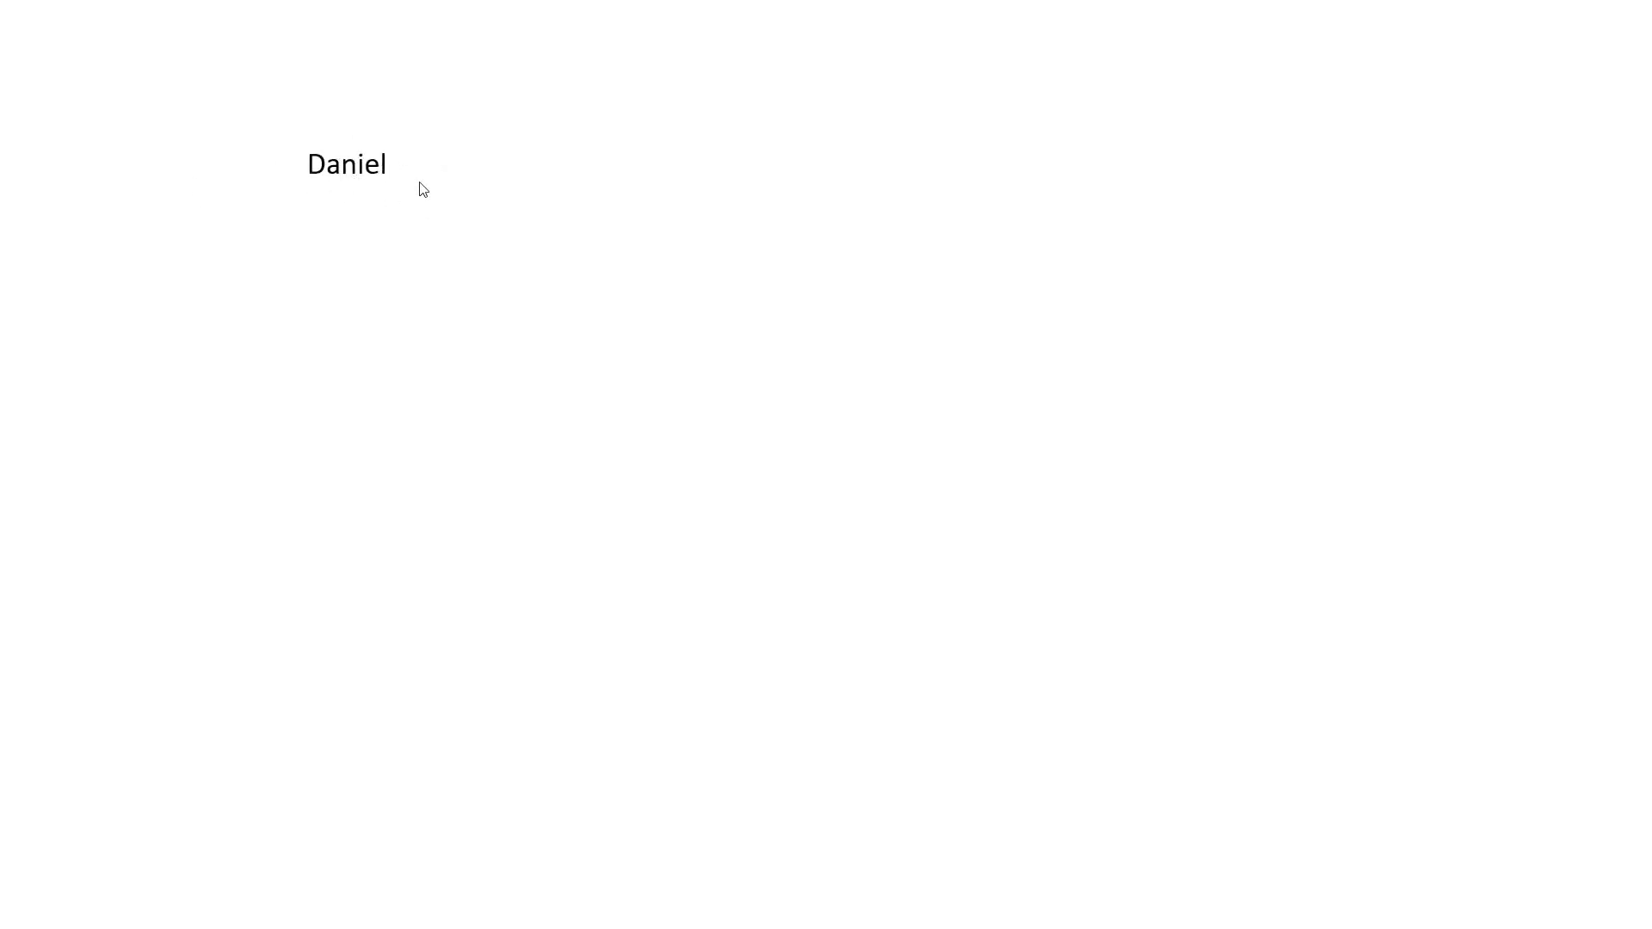
click(369, 214)
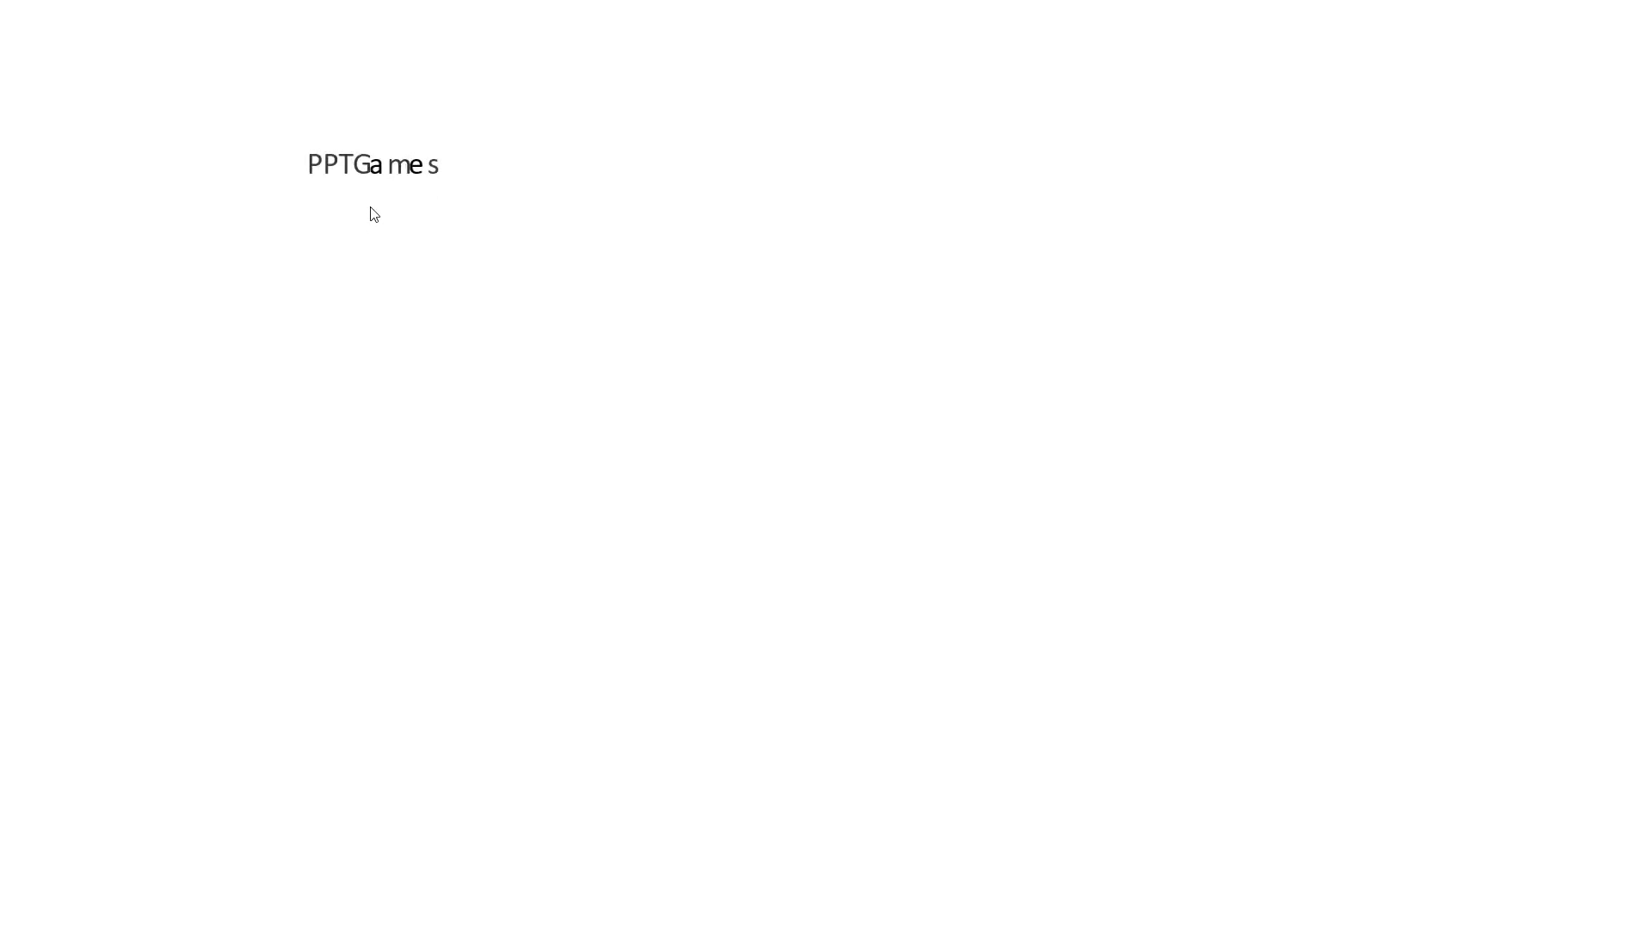
key(Escape)
Step: Delete slide 2 and the PPTGames text box on slide 1
click(149, 363)
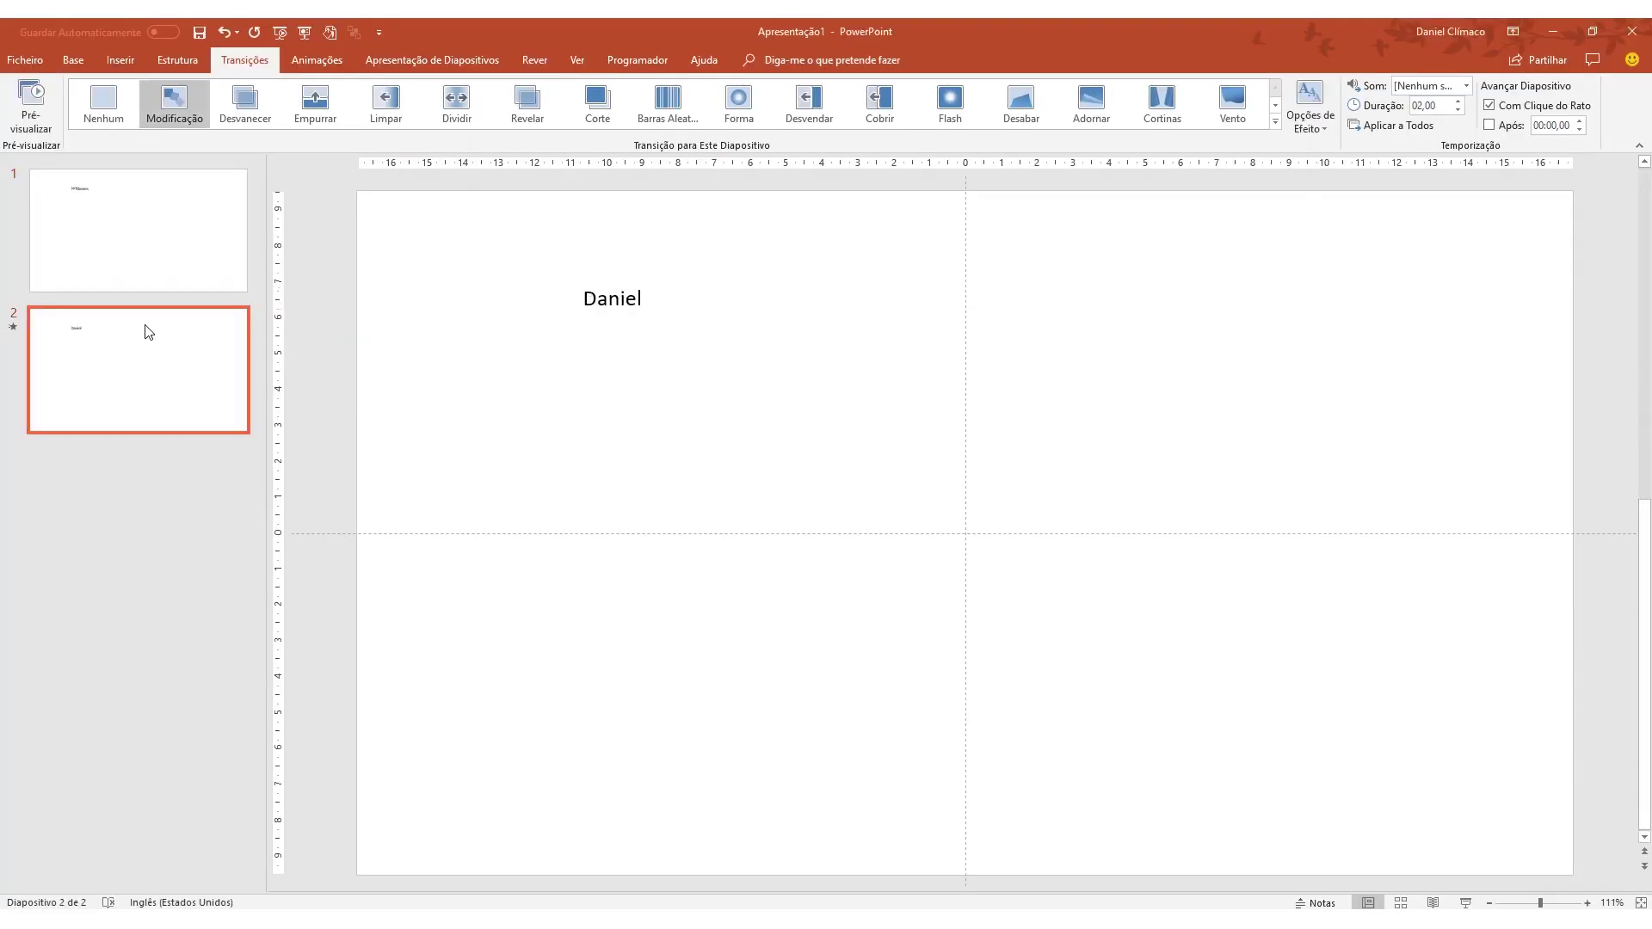
key(Delete)
drag(471, 216, 1100, 411)
key(Delete)
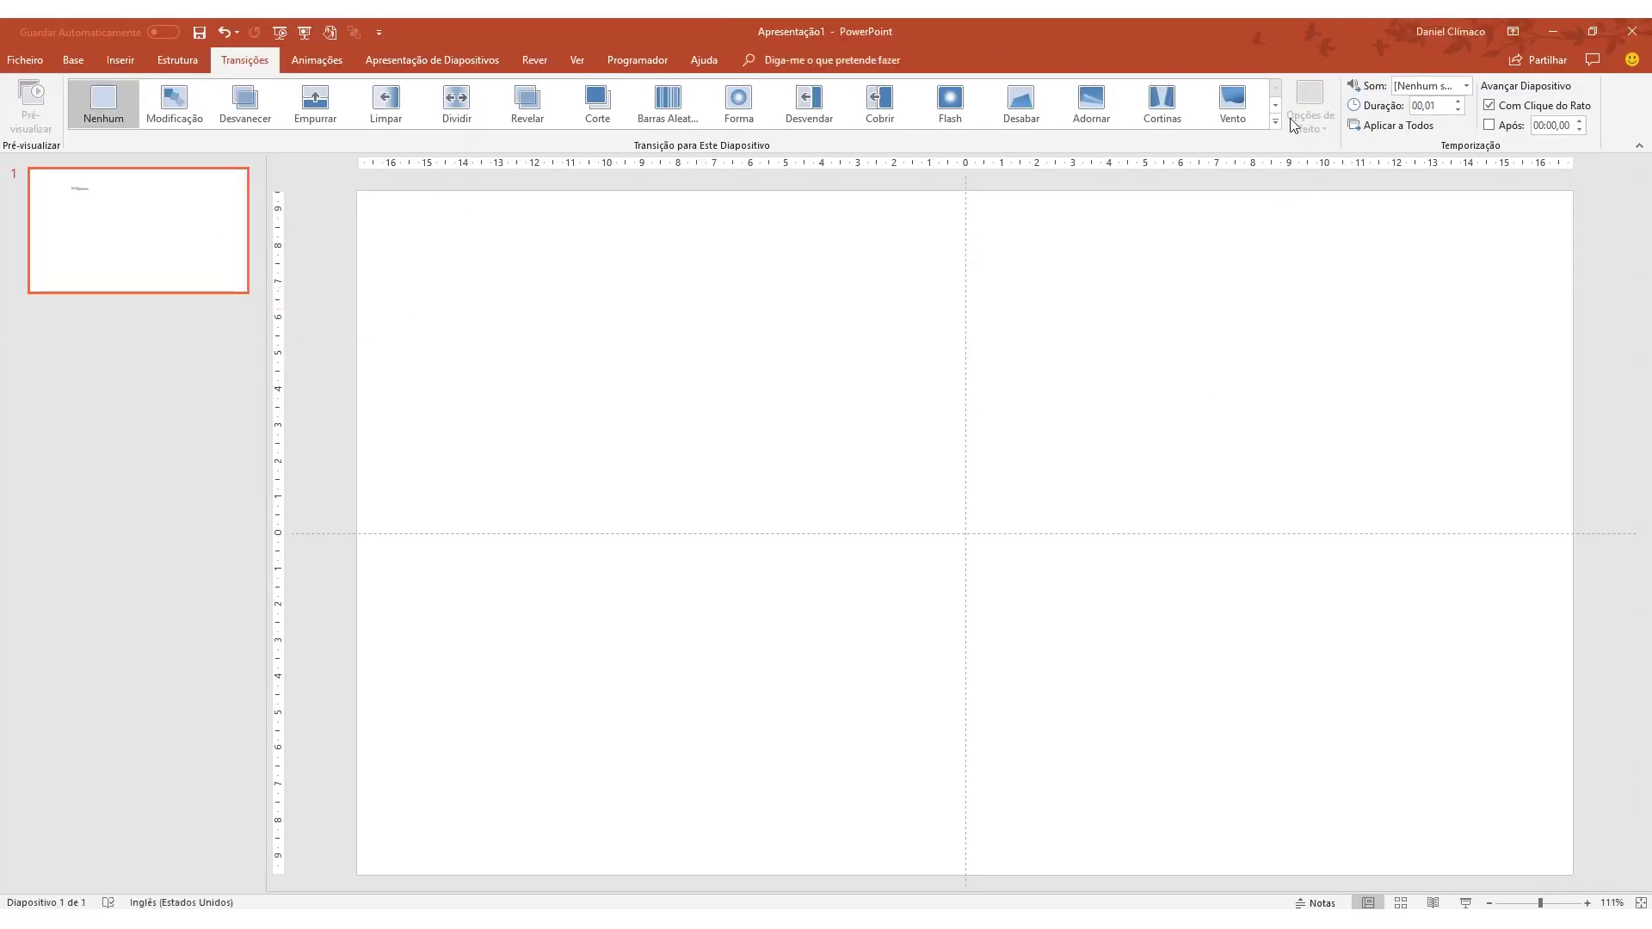
Step: Apply the Zoom transition to the slide and review its effect options
click(1275, 120)
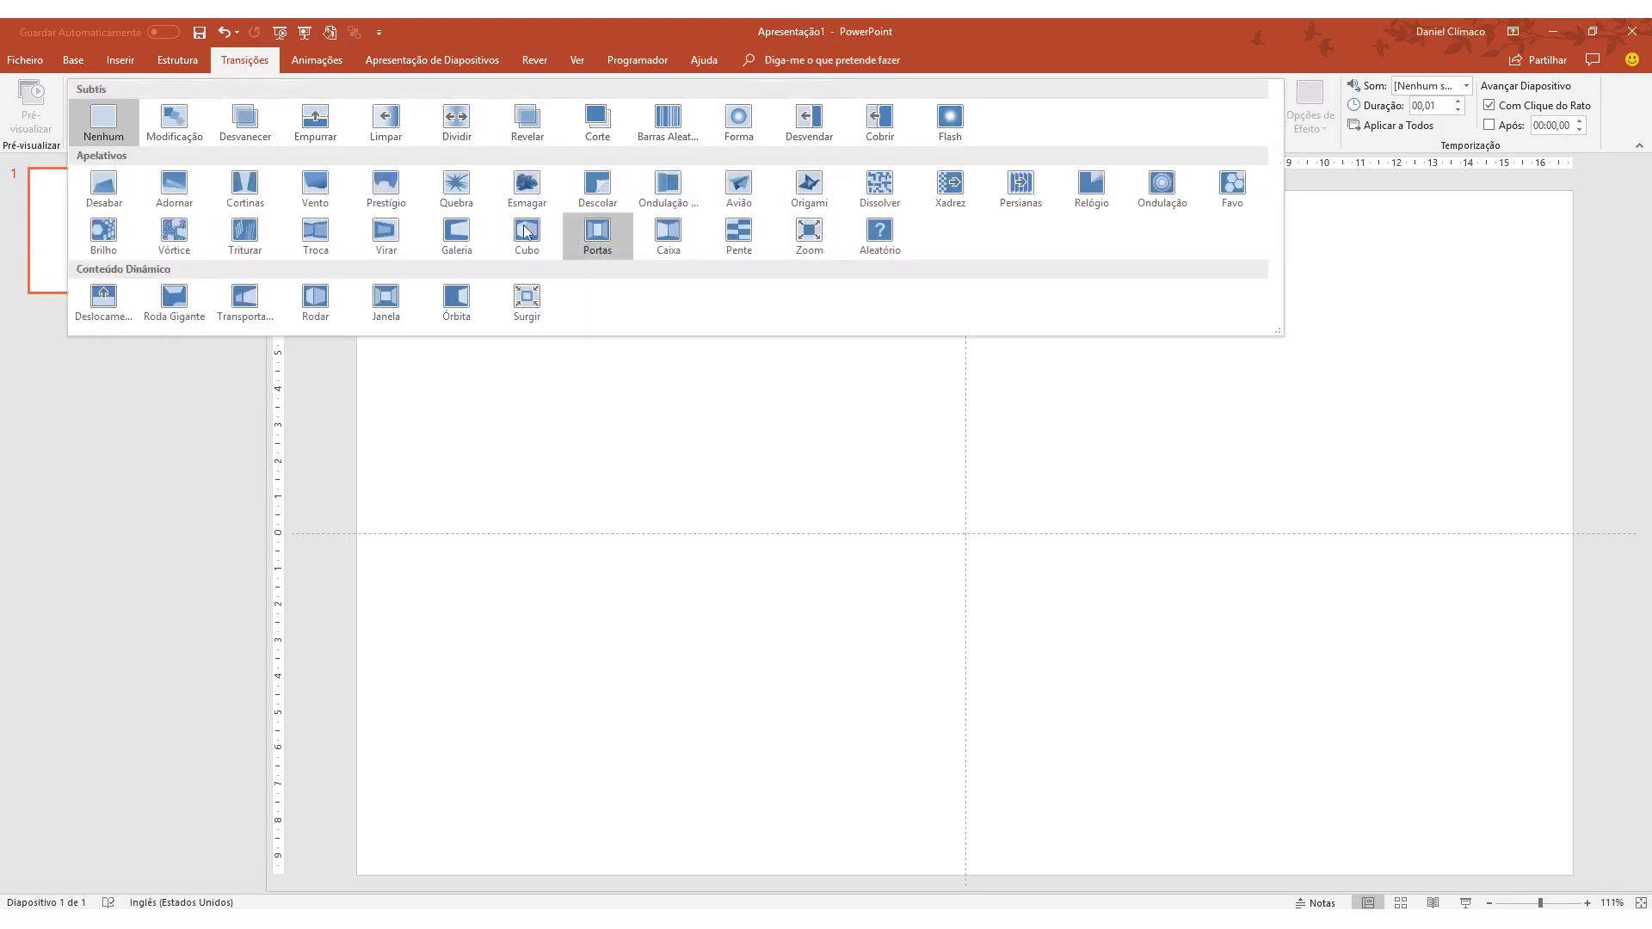
click(813, 232)
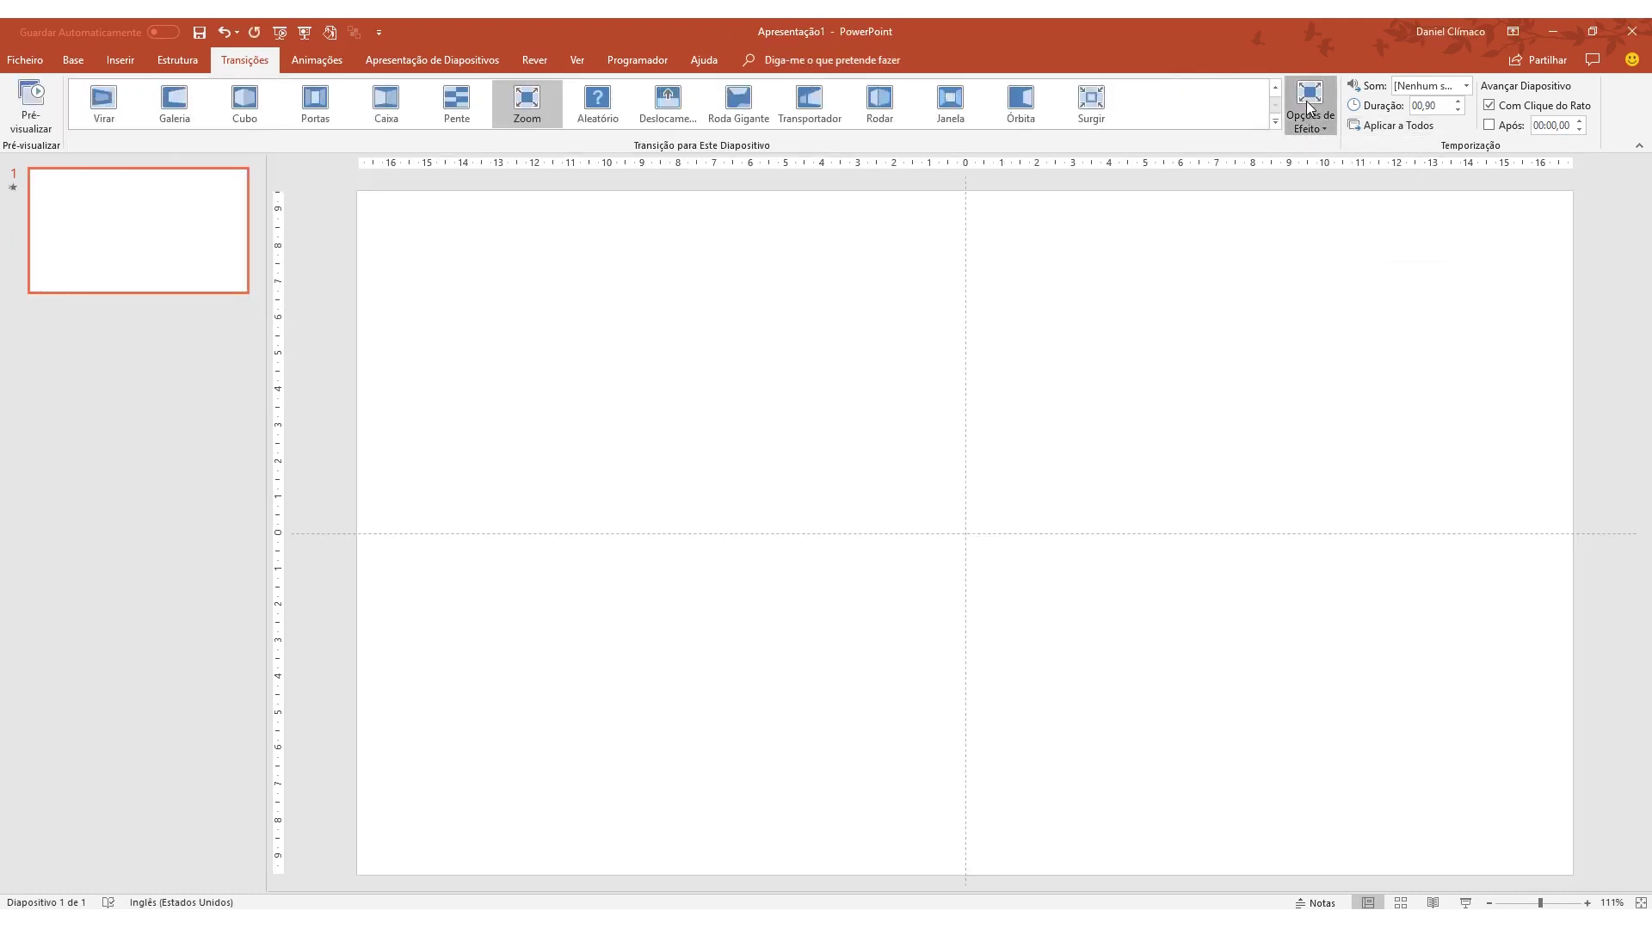
click(1309, 116)
click(1275, 122)
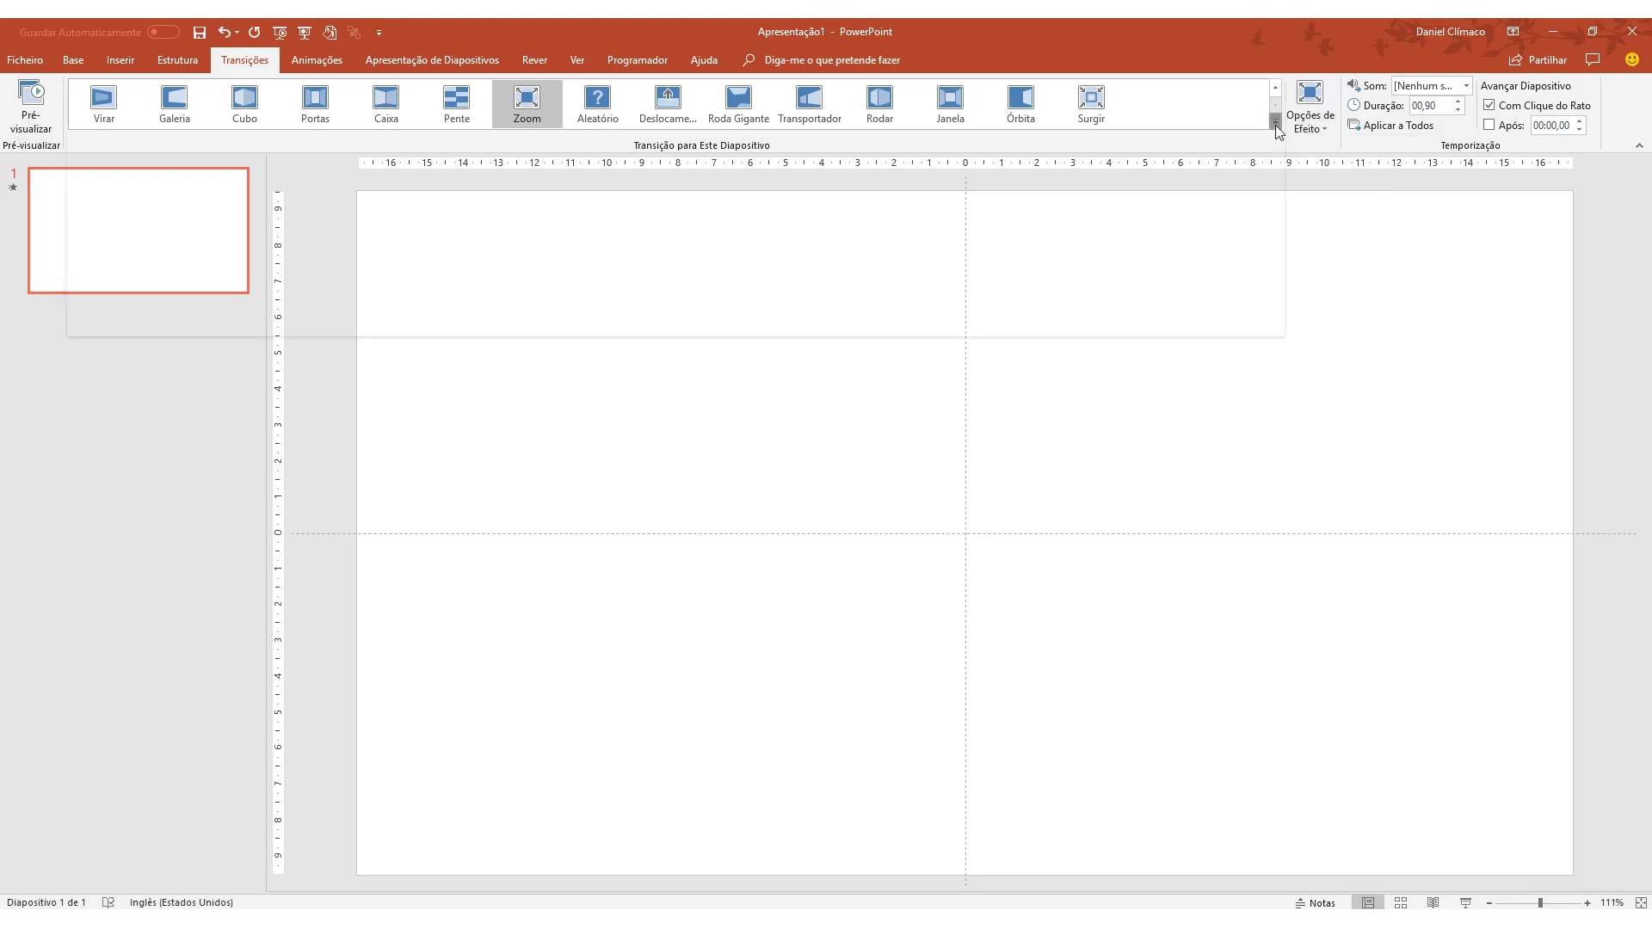
Step: Apply Triturar, then Vórtice, previewing Vórtice and checking its effect options
click(1275, 126)
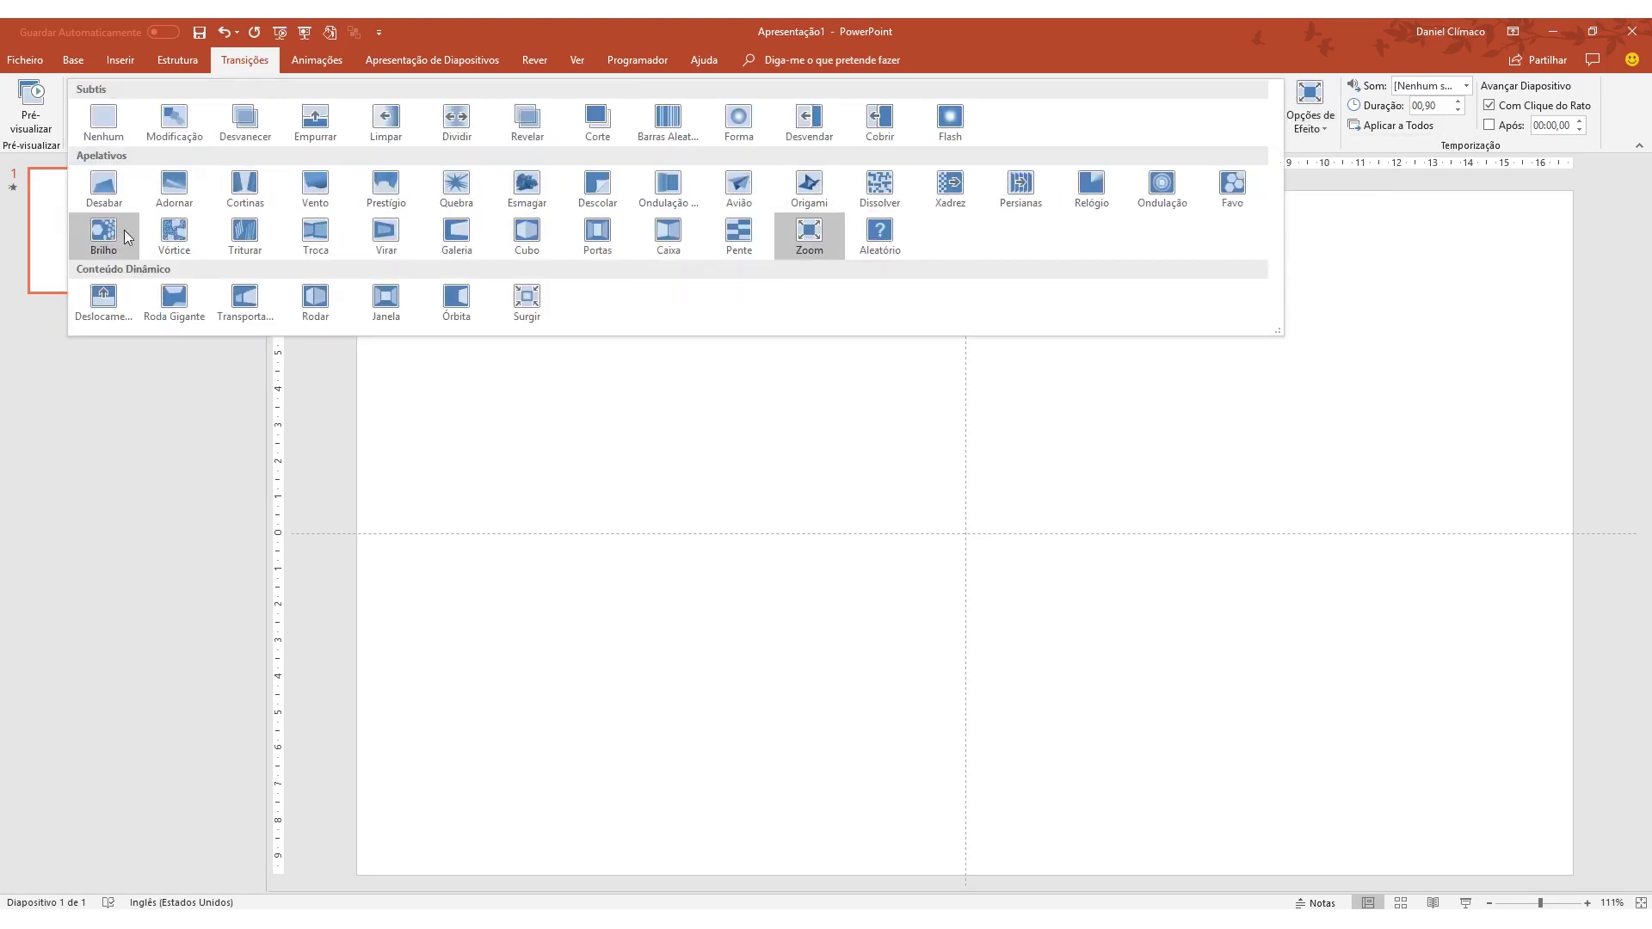
click(245, 231)
click(1309, 116)
click(1323, 157)
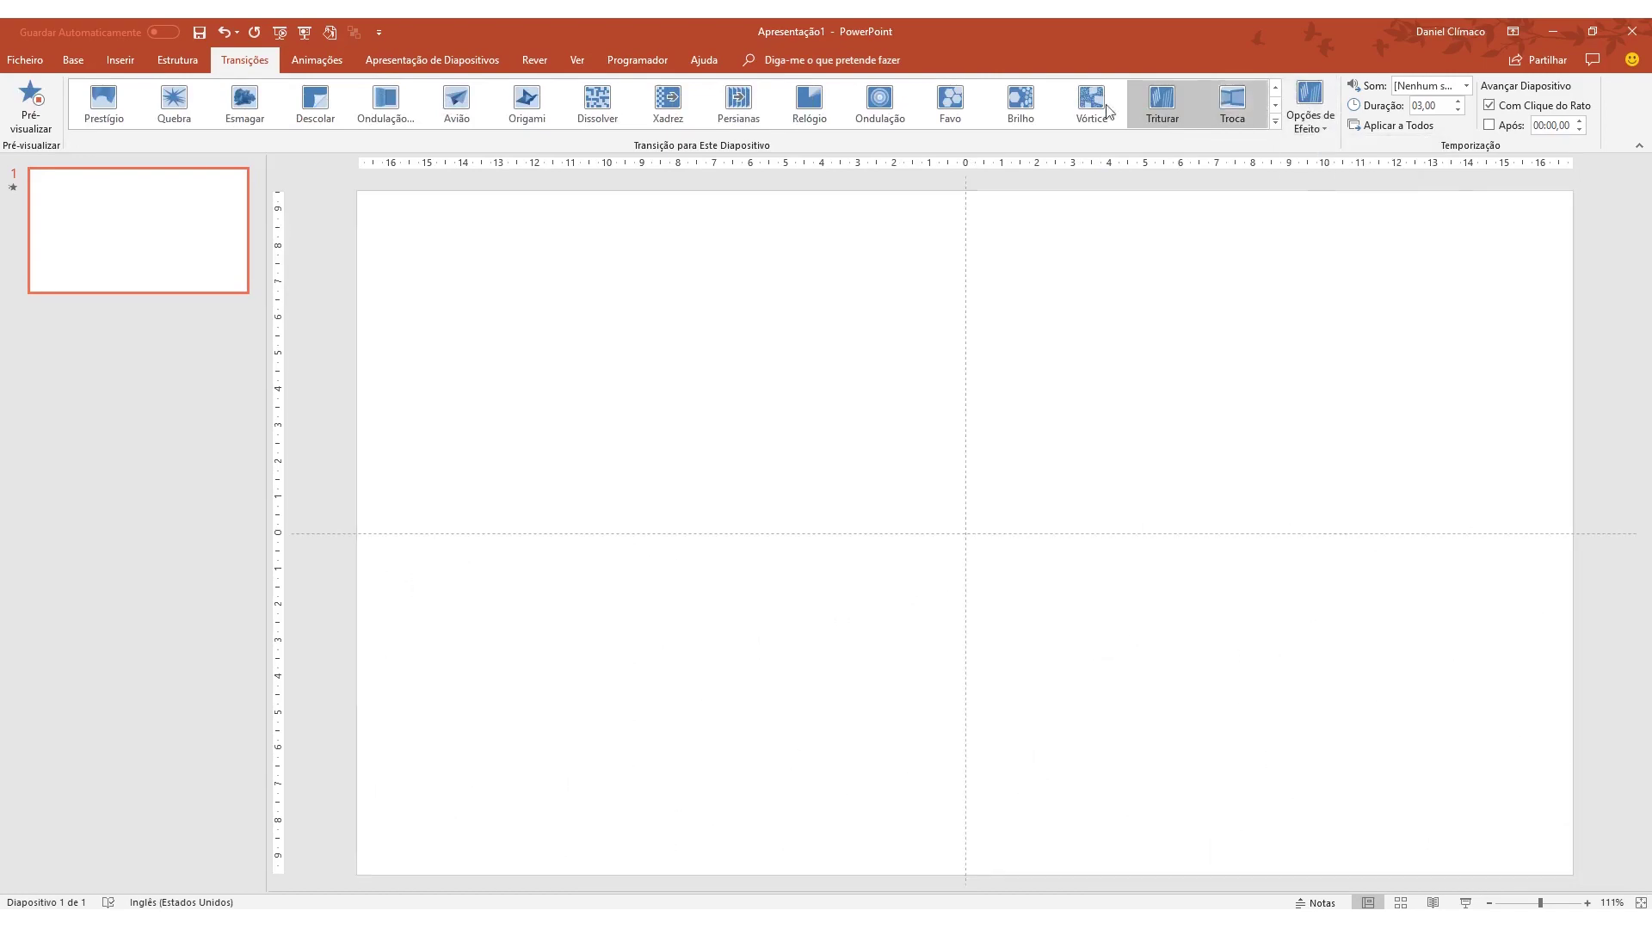
click(1091, 103)
click(1309, 108)
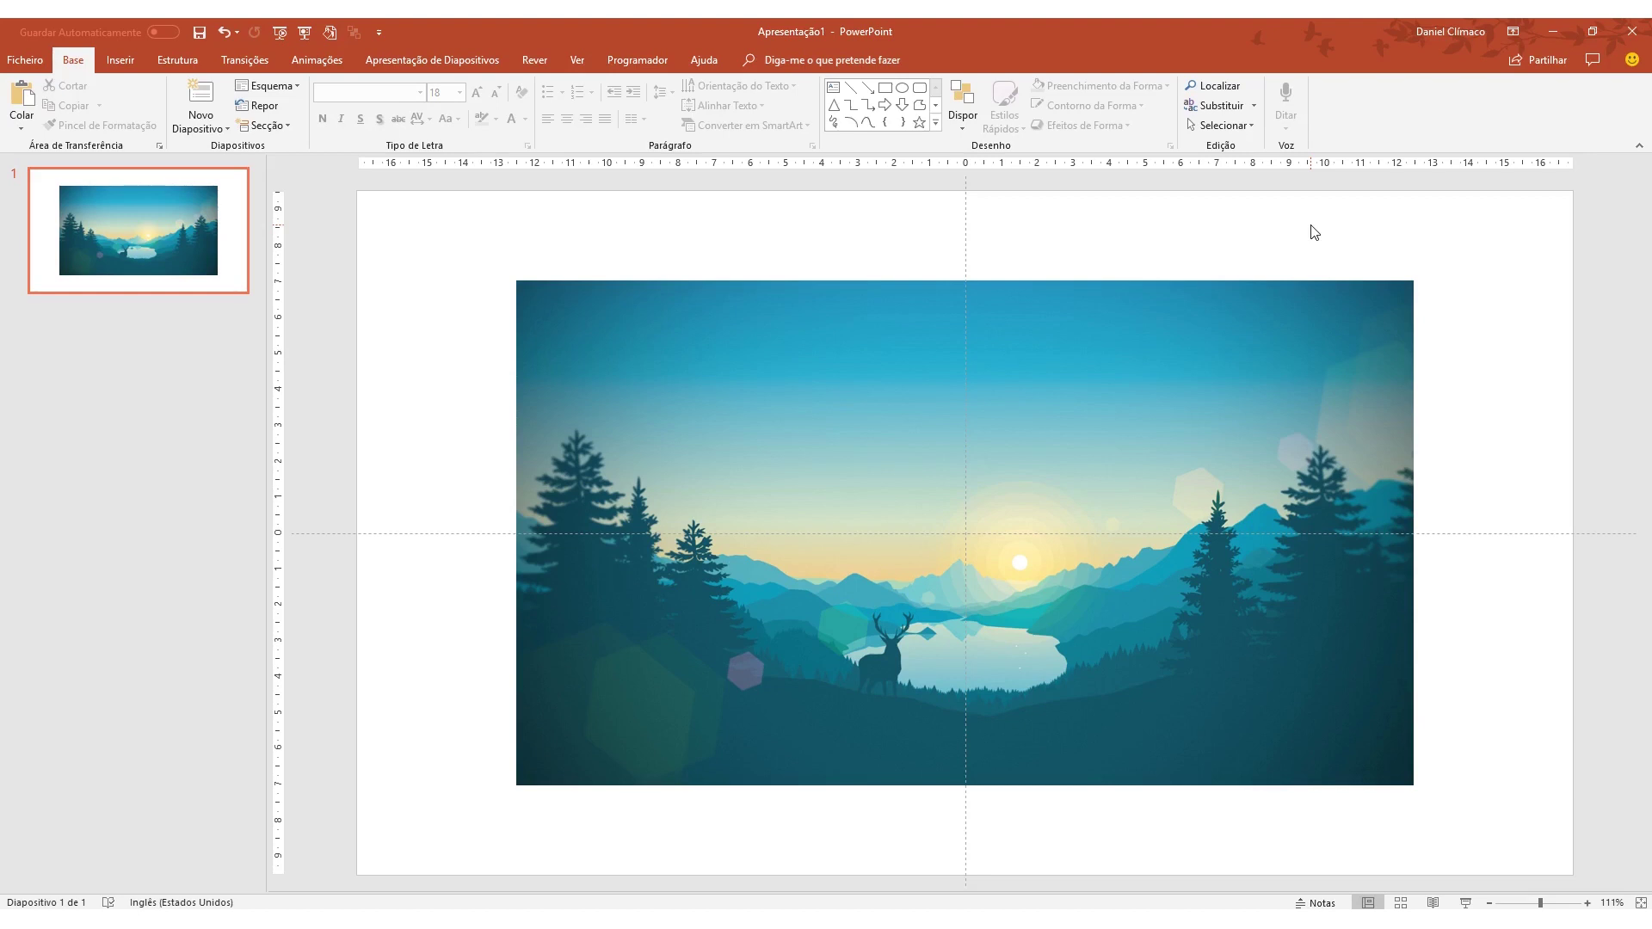
click(989, 312)
click(770, 60)
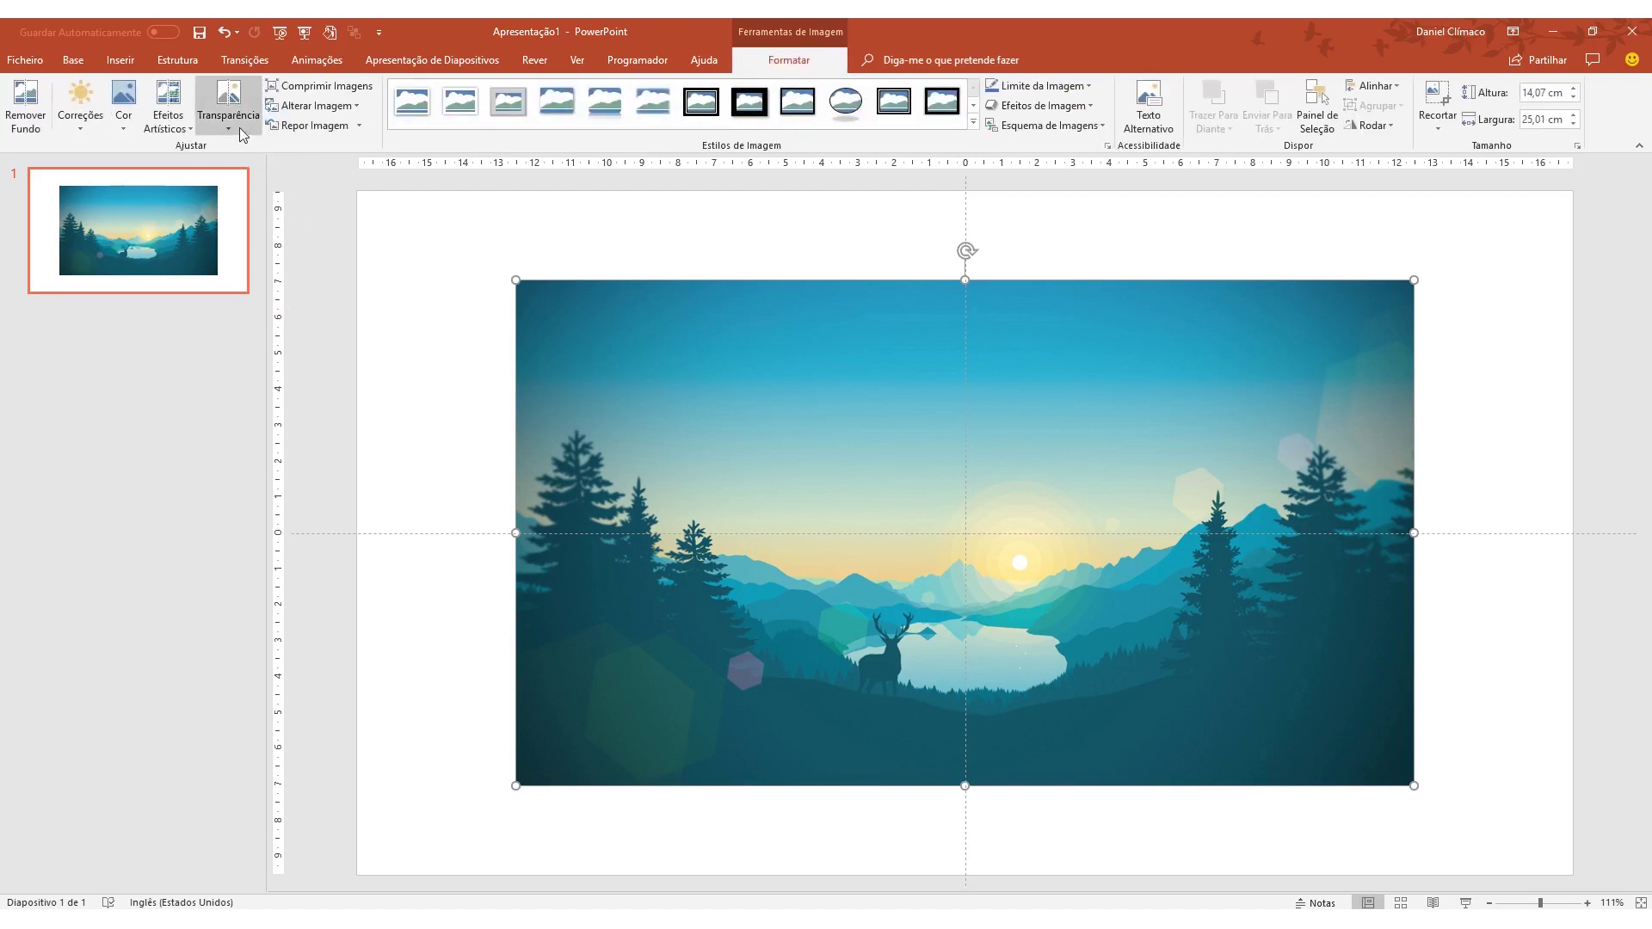
click(121, 60)
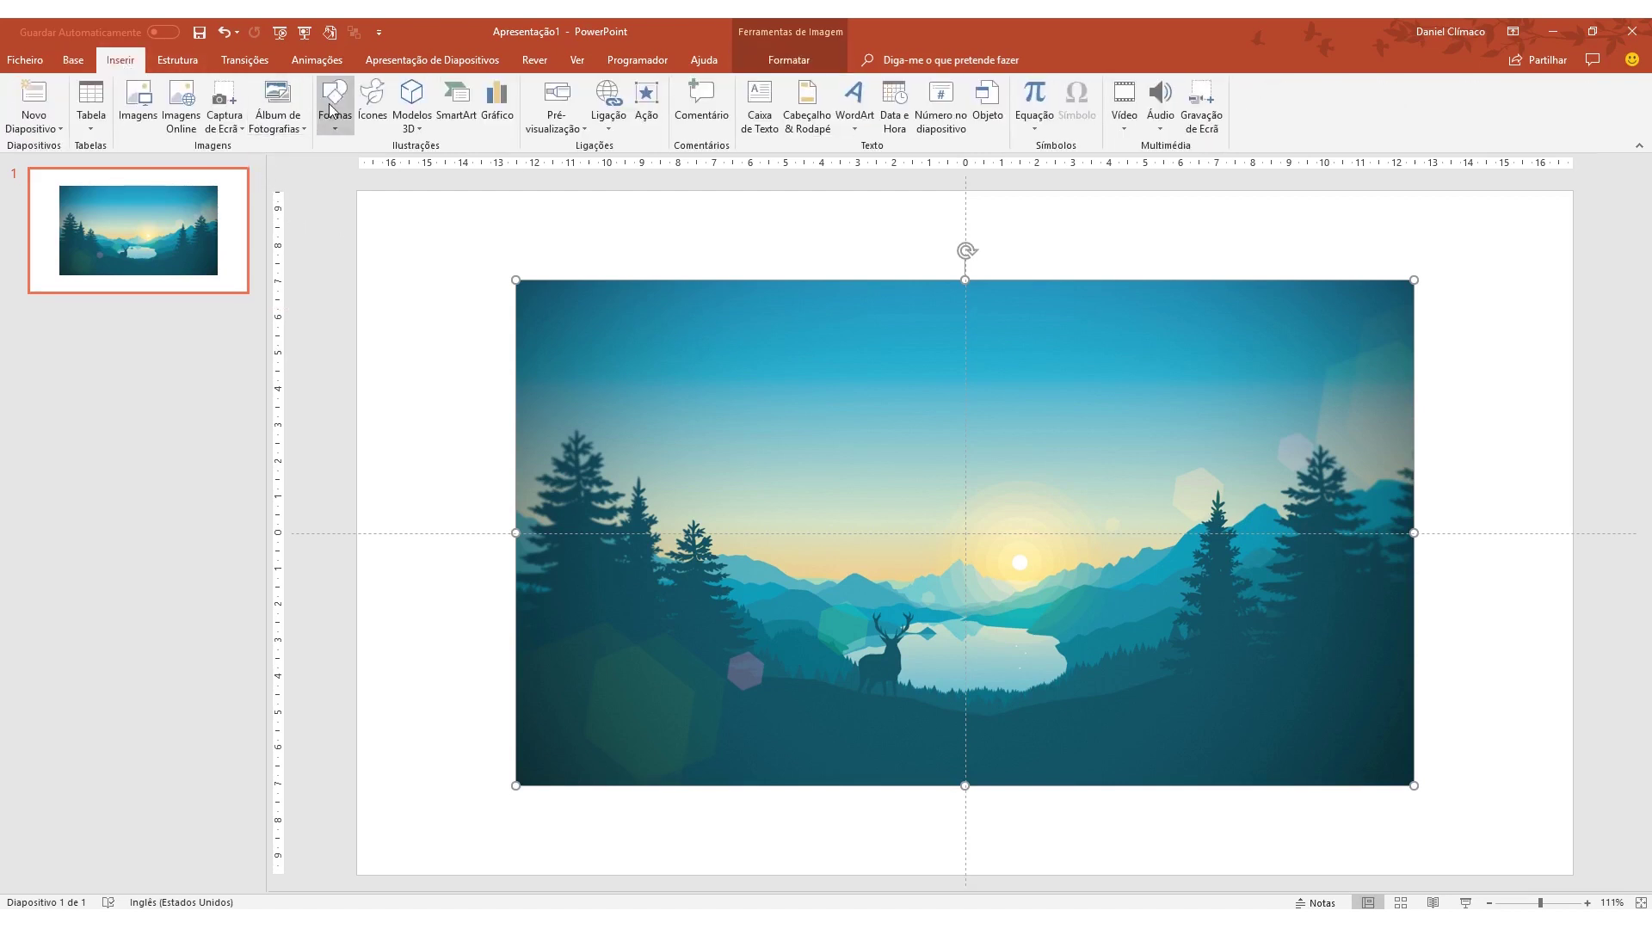
click(815, 69)
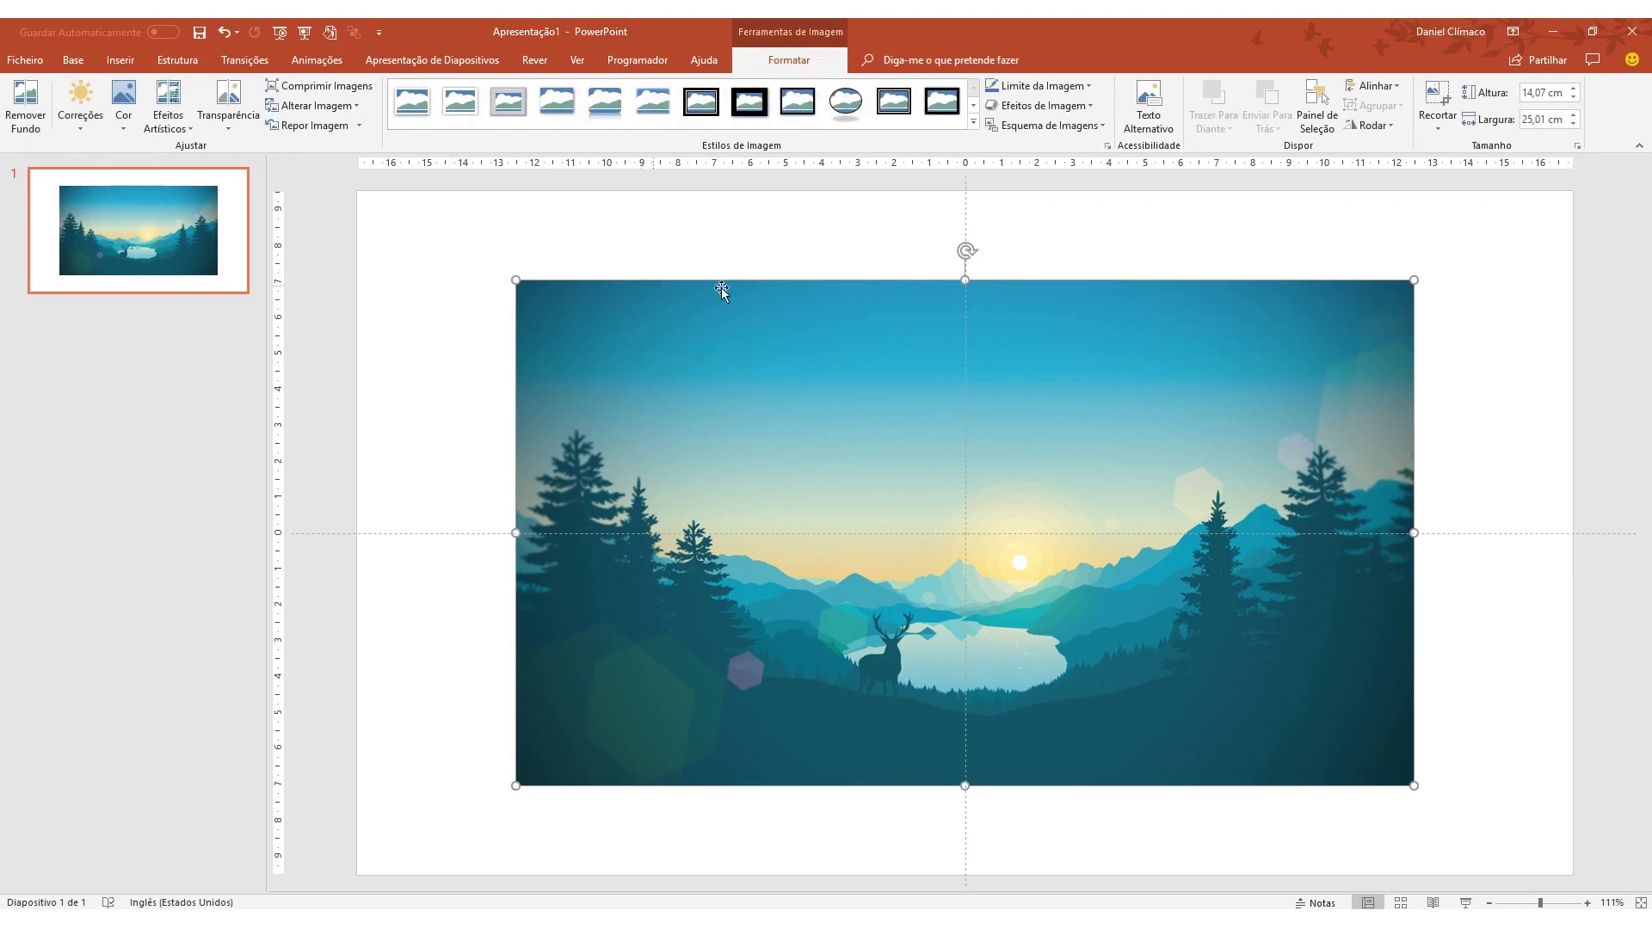
click(205, 121)
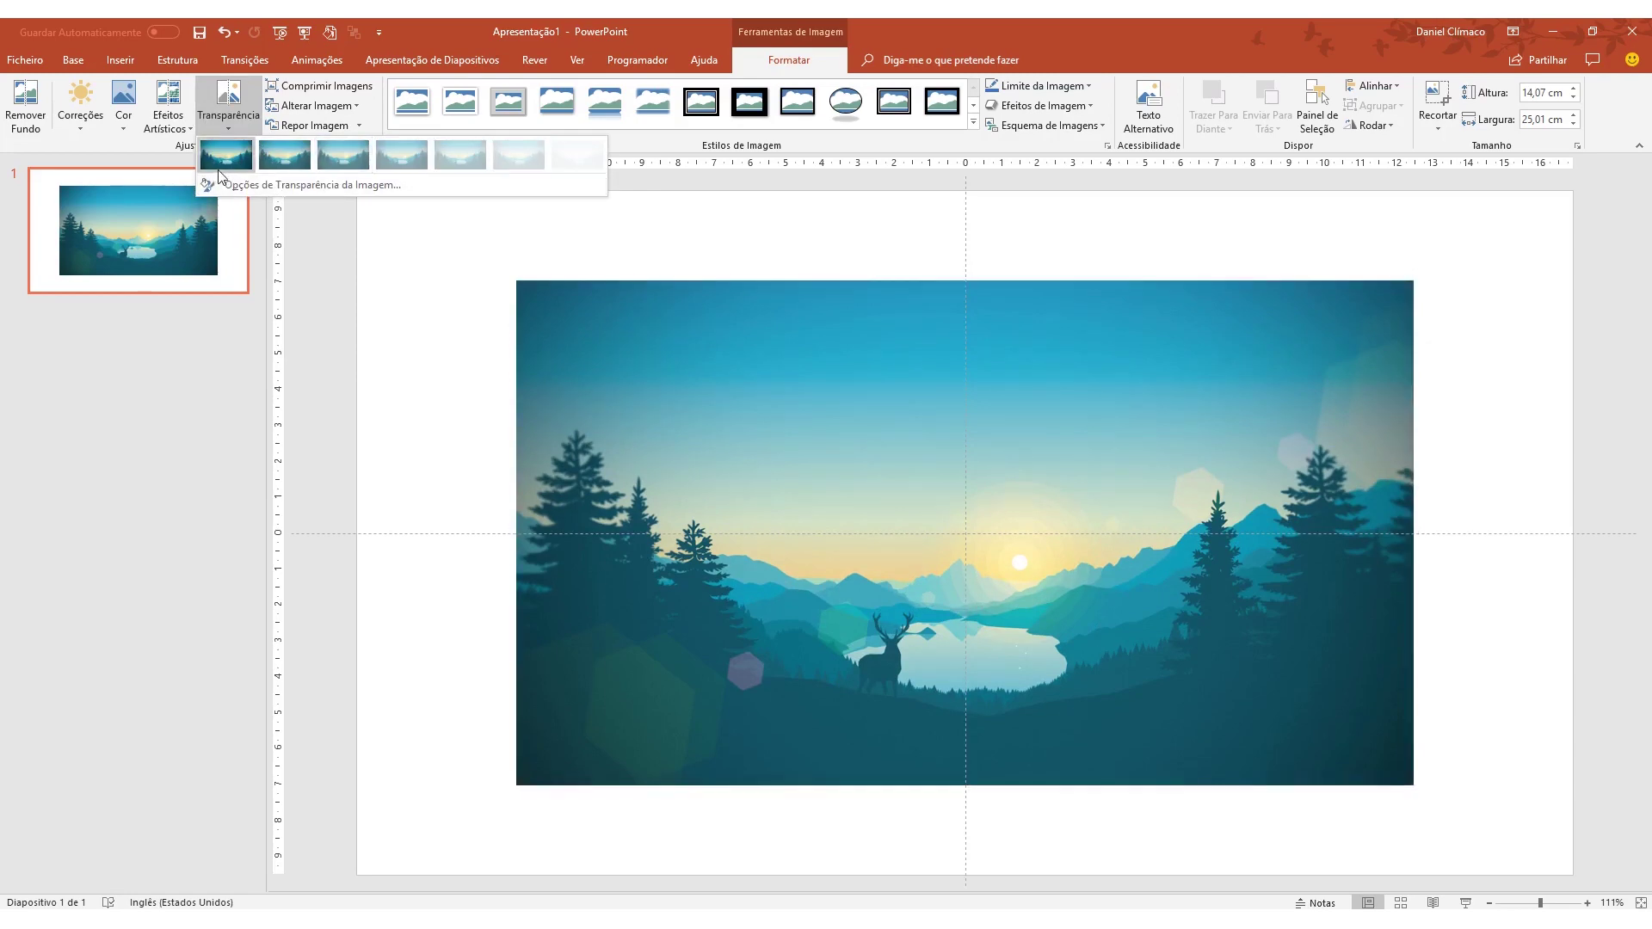
click(525, 184)
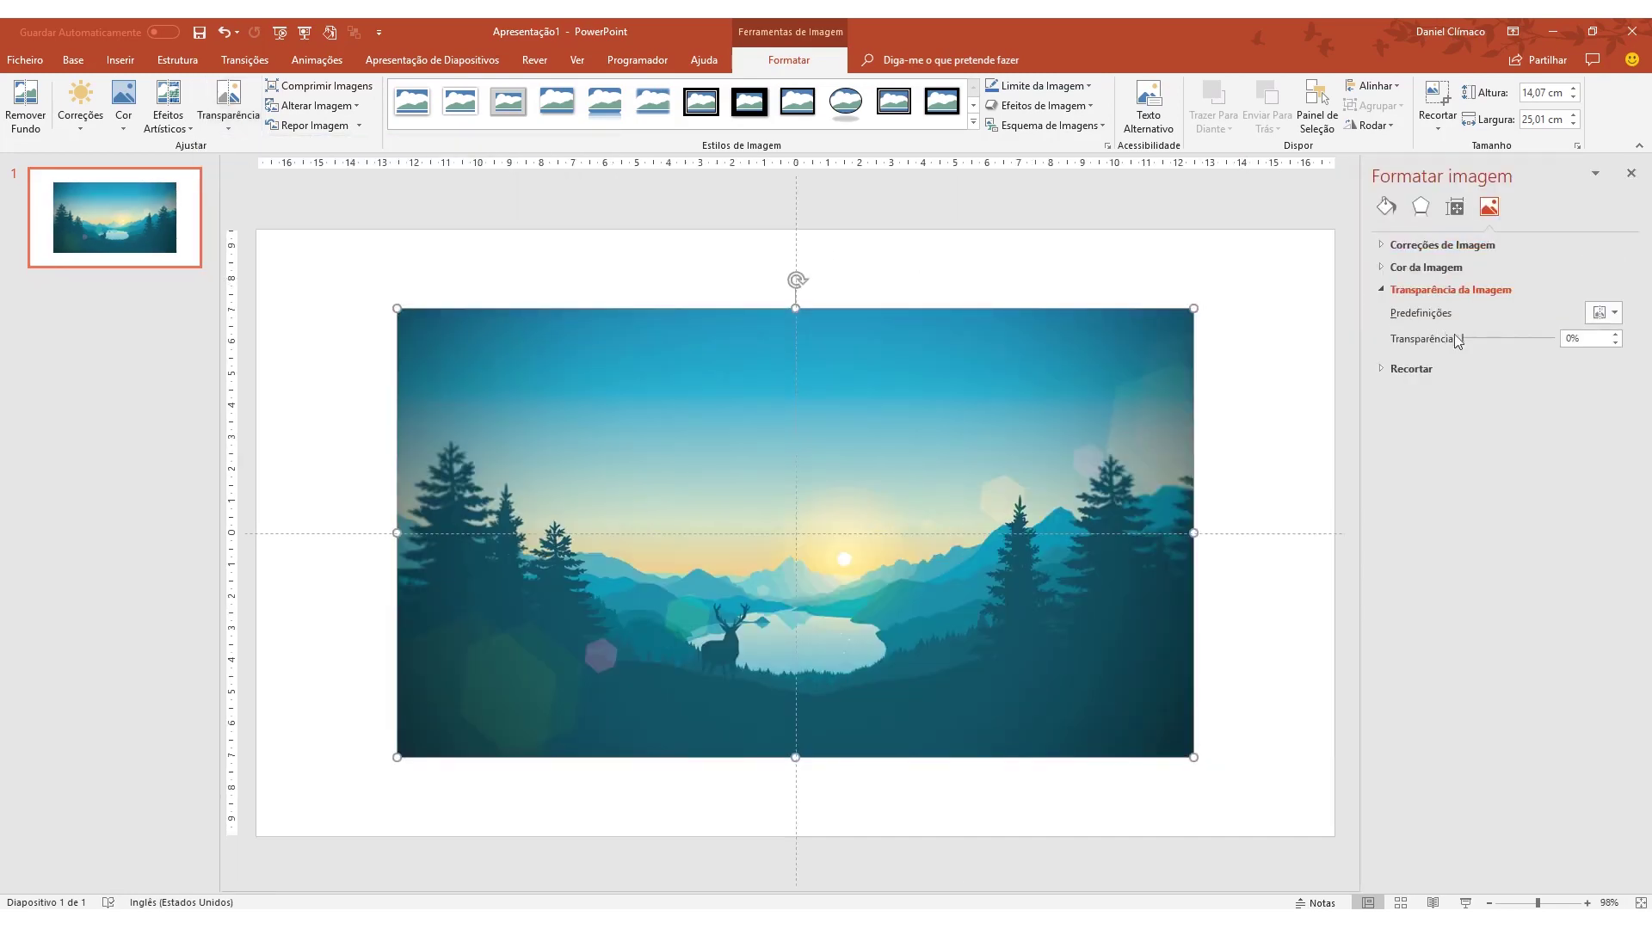
drag(1456, 340, 1551, 344)
key(ctrl+z)
click(1630, 173)
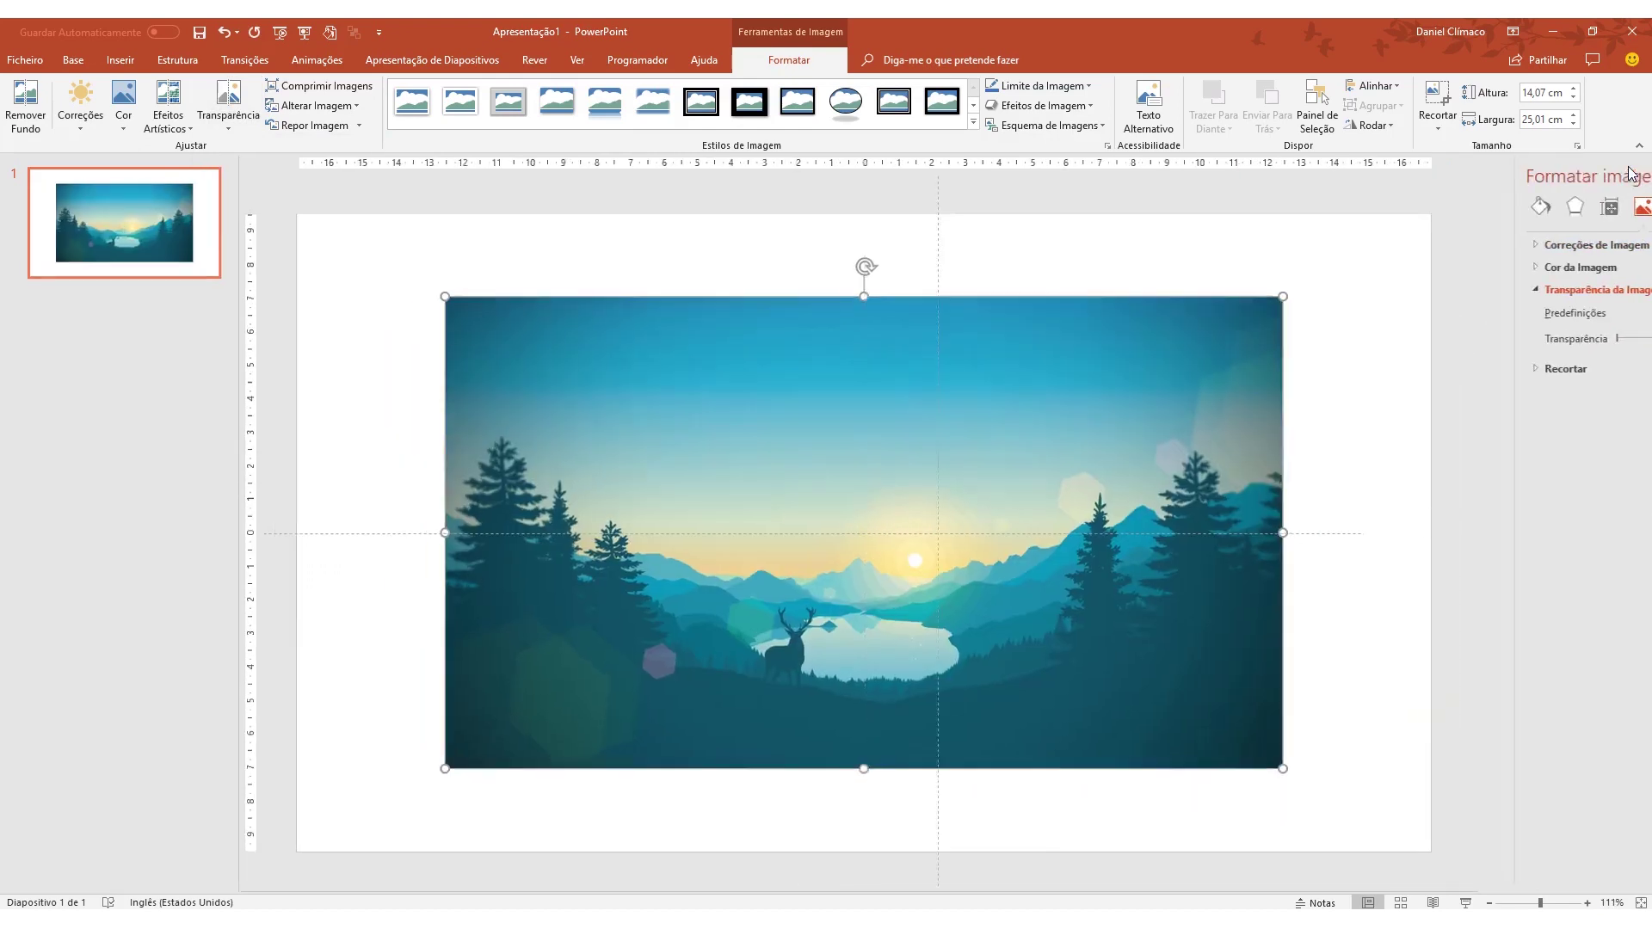
click(672, 763)
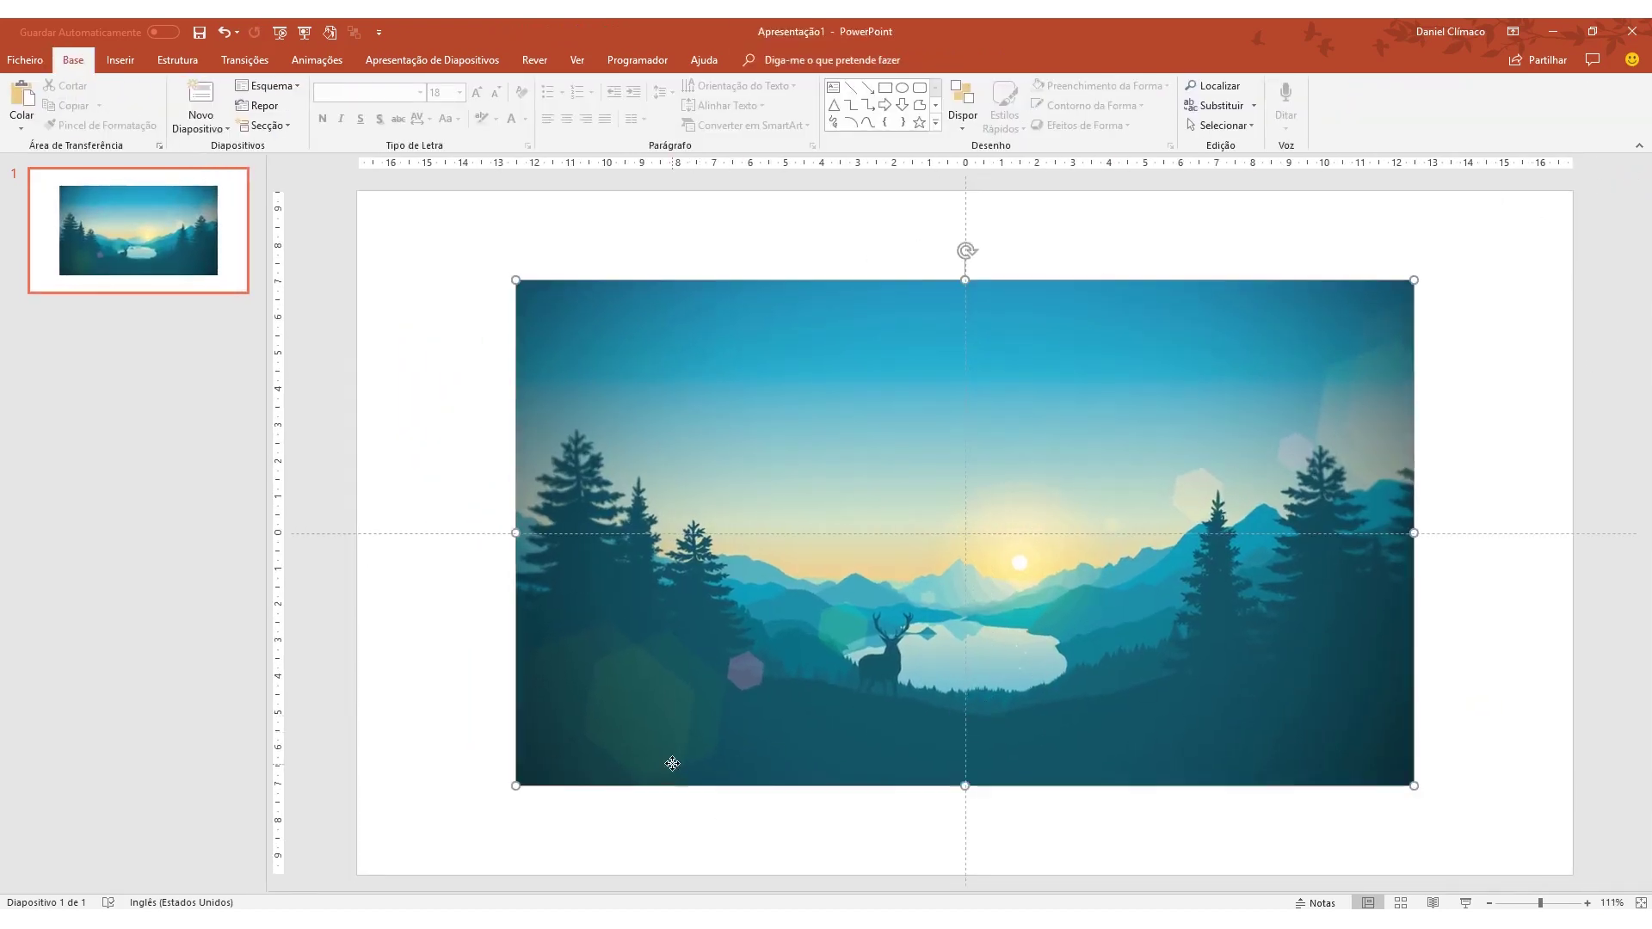
Step: Open Editar Texto Alternativo from the landscape picture's context menu
drag(671, 763, 1053, 515)
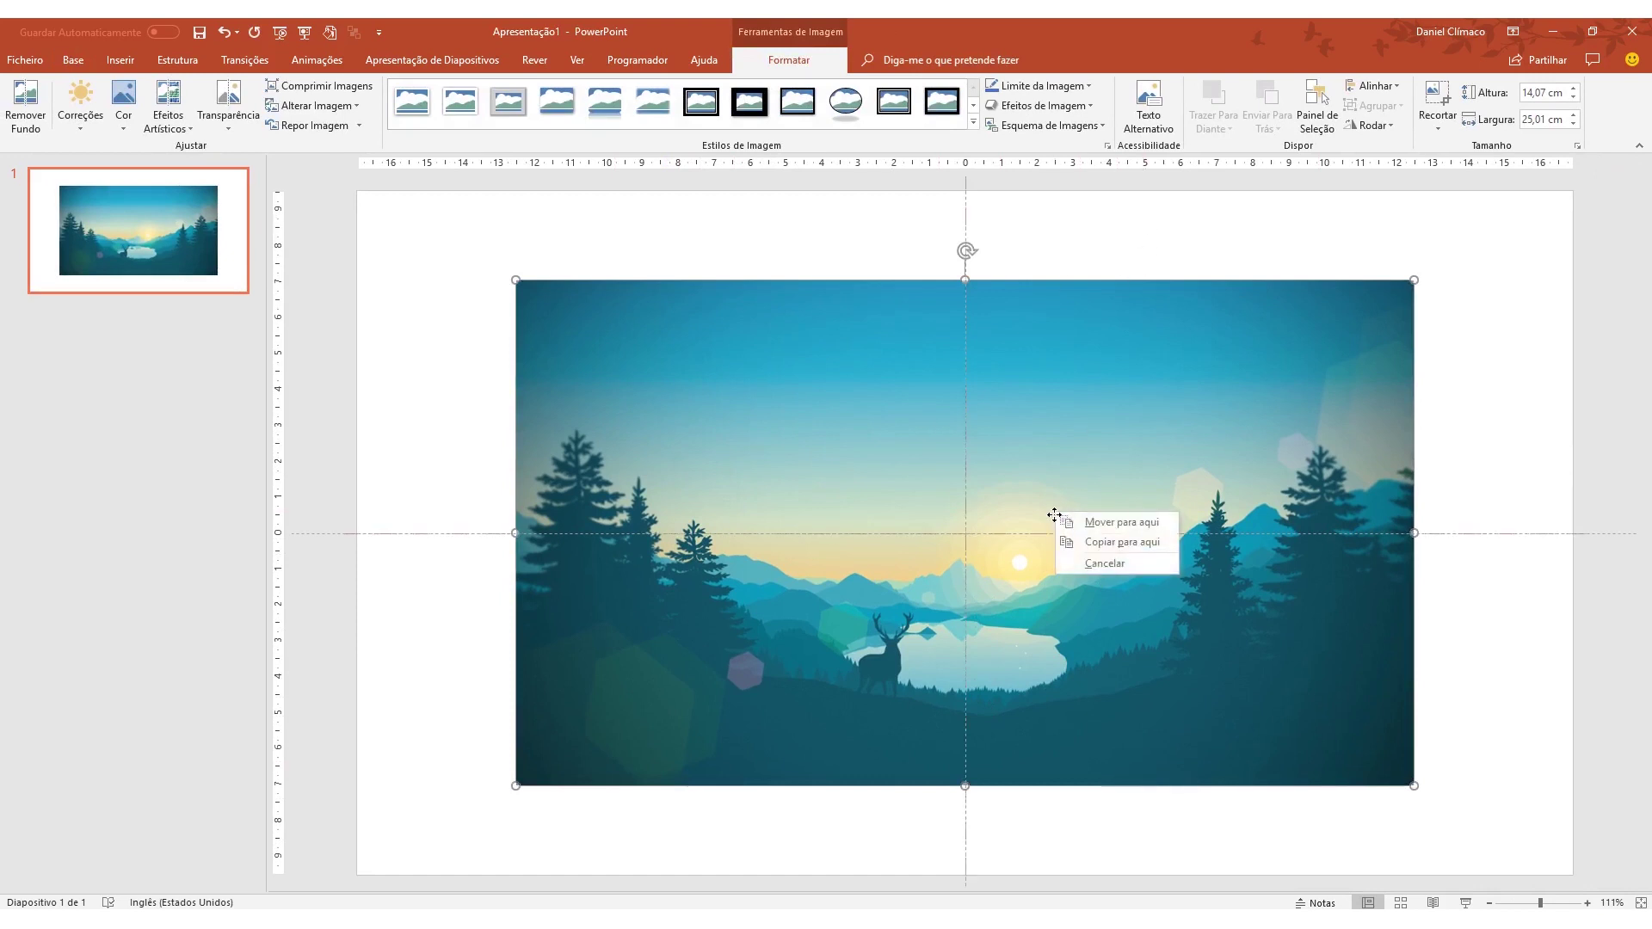
key(Escape)
right_click(1058, 458)
click(1154, 695)
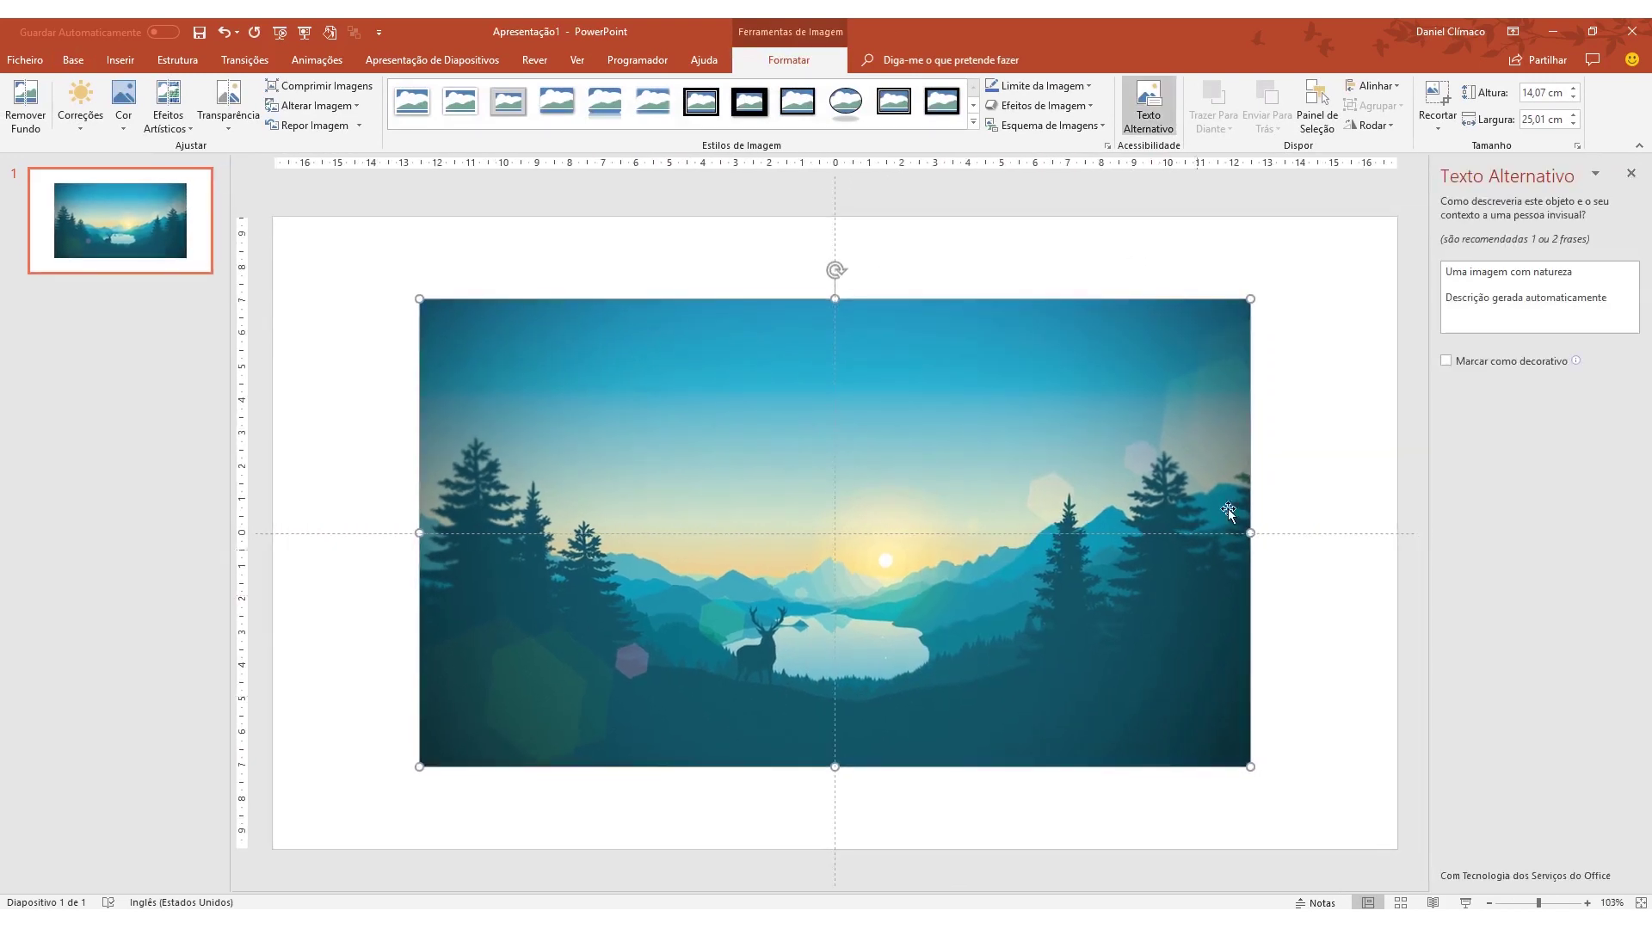
Step: Replace the alt text with 'awdwad', then regenerate the automatic 'Uma imagem com natureza' description
click(1495, 297)
key(ctrl+a)
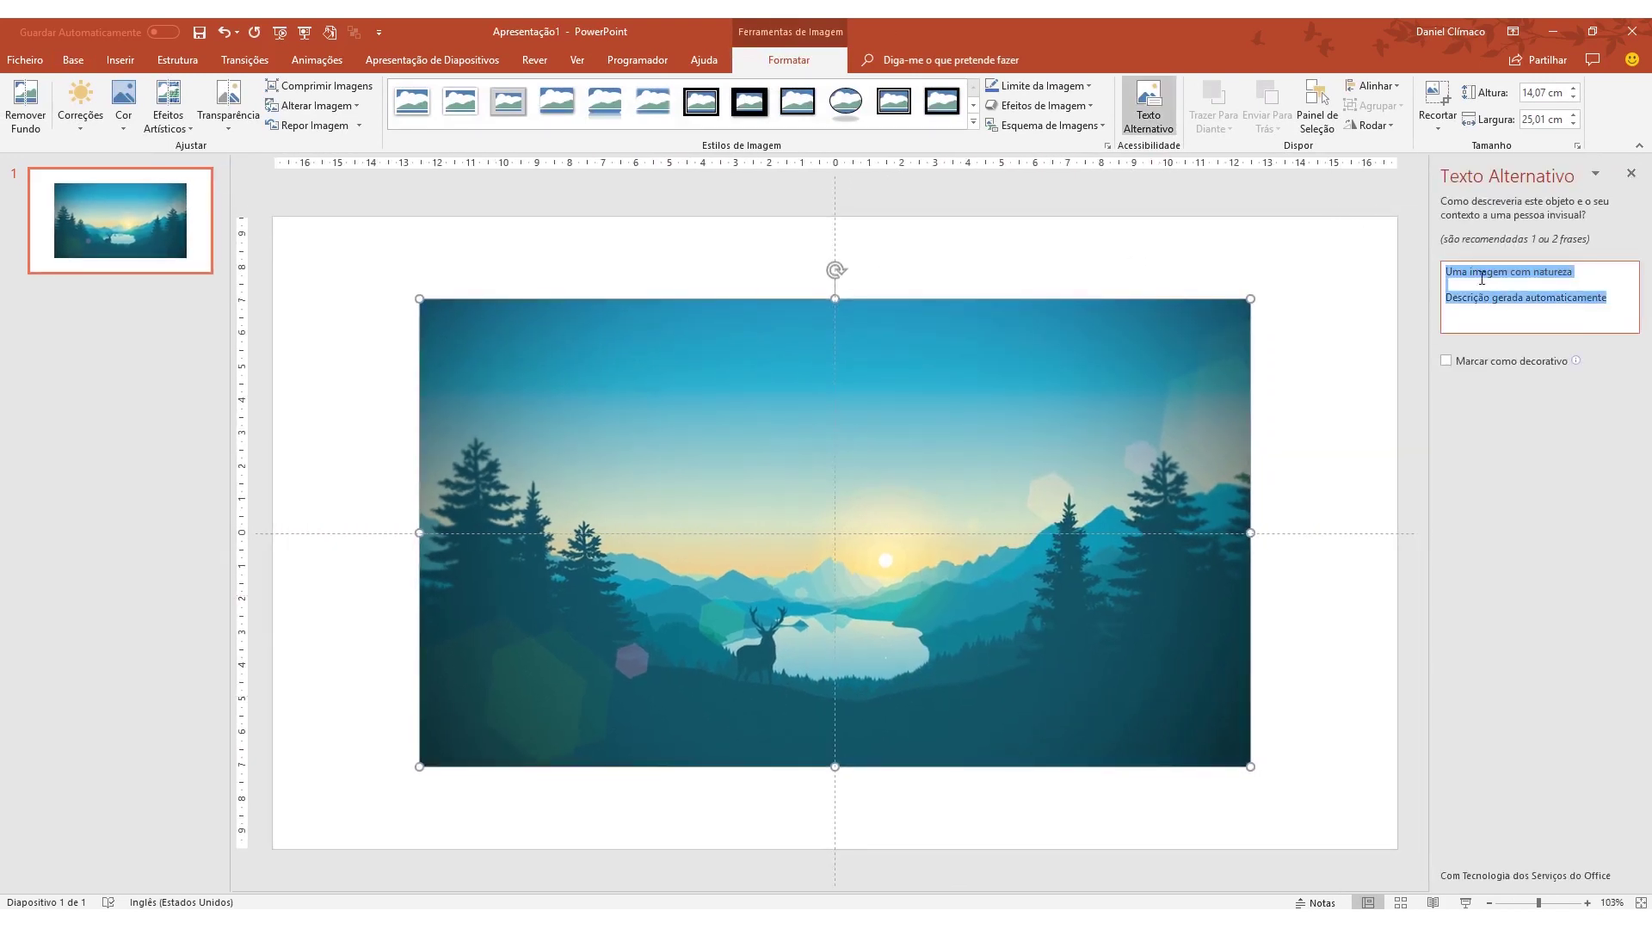
click(1570, 298)
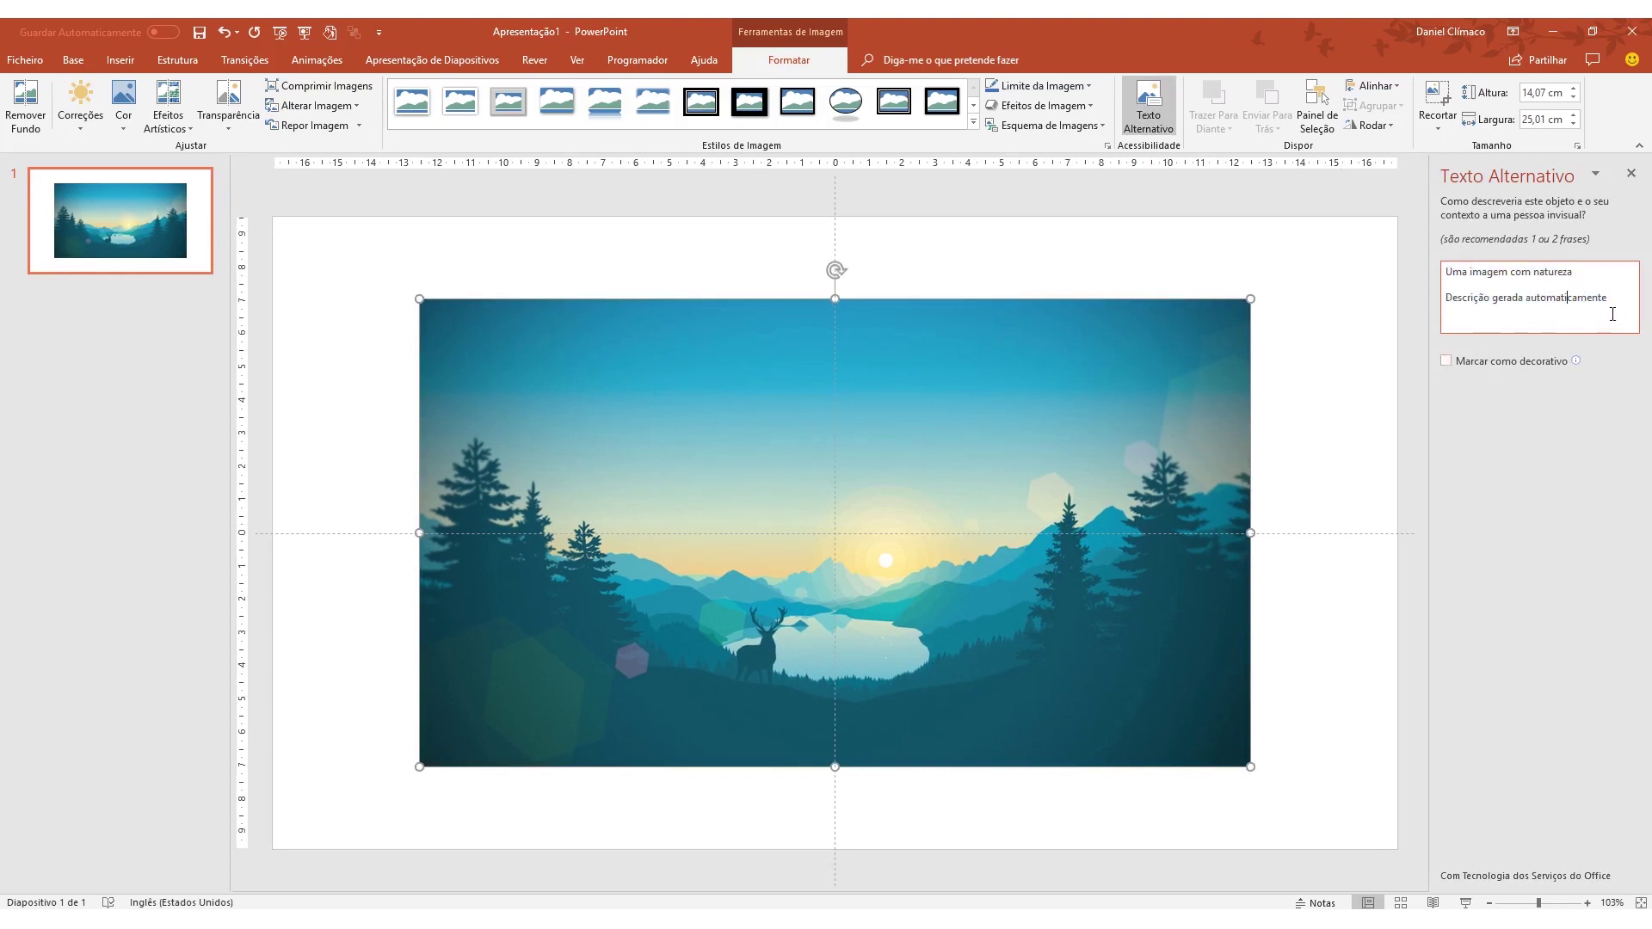
drag(1612, 314, 1309, 201)
text(aw)
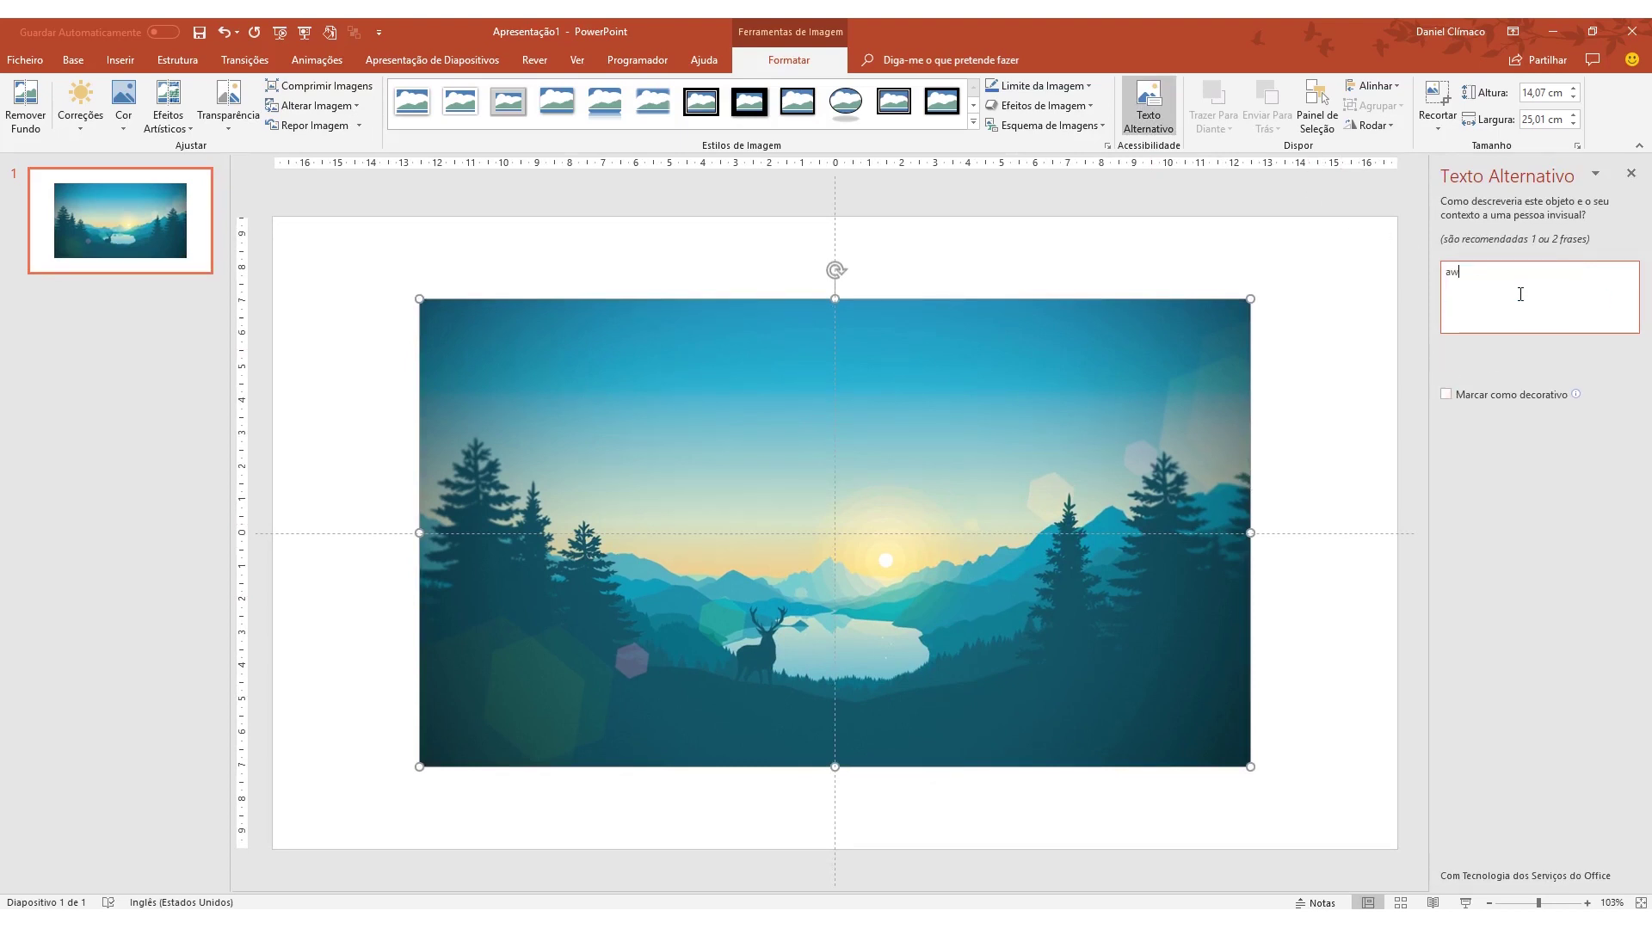
text(dwad)
click(1545, 366)
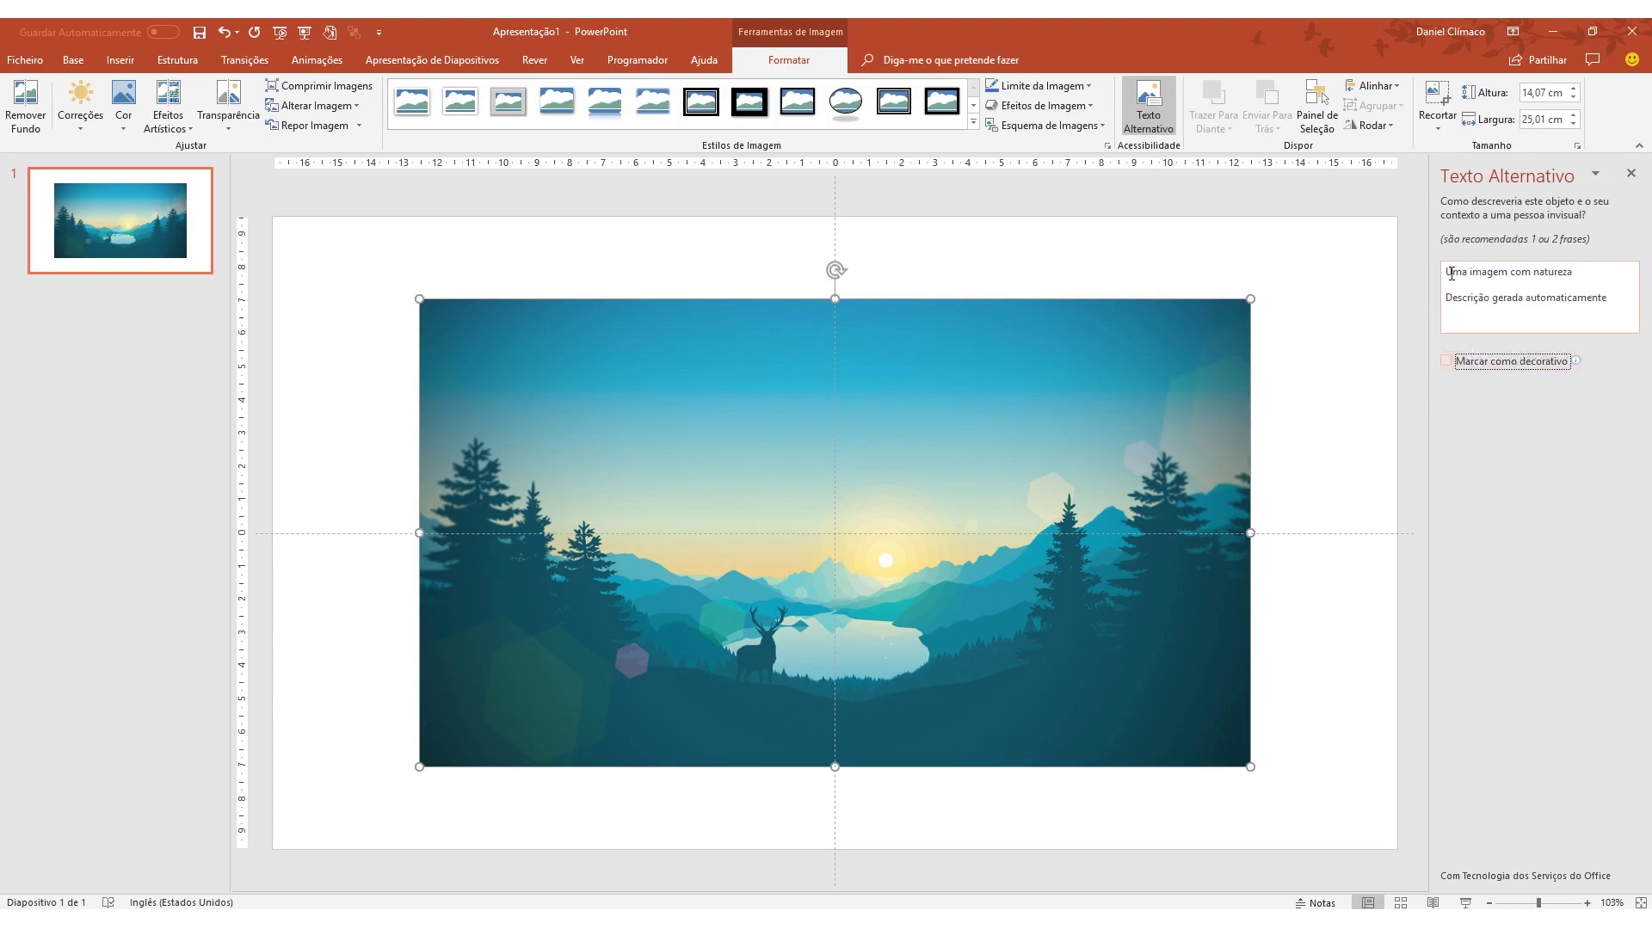
drag(1451, 274, 1570, 272)
click(1571, 272)
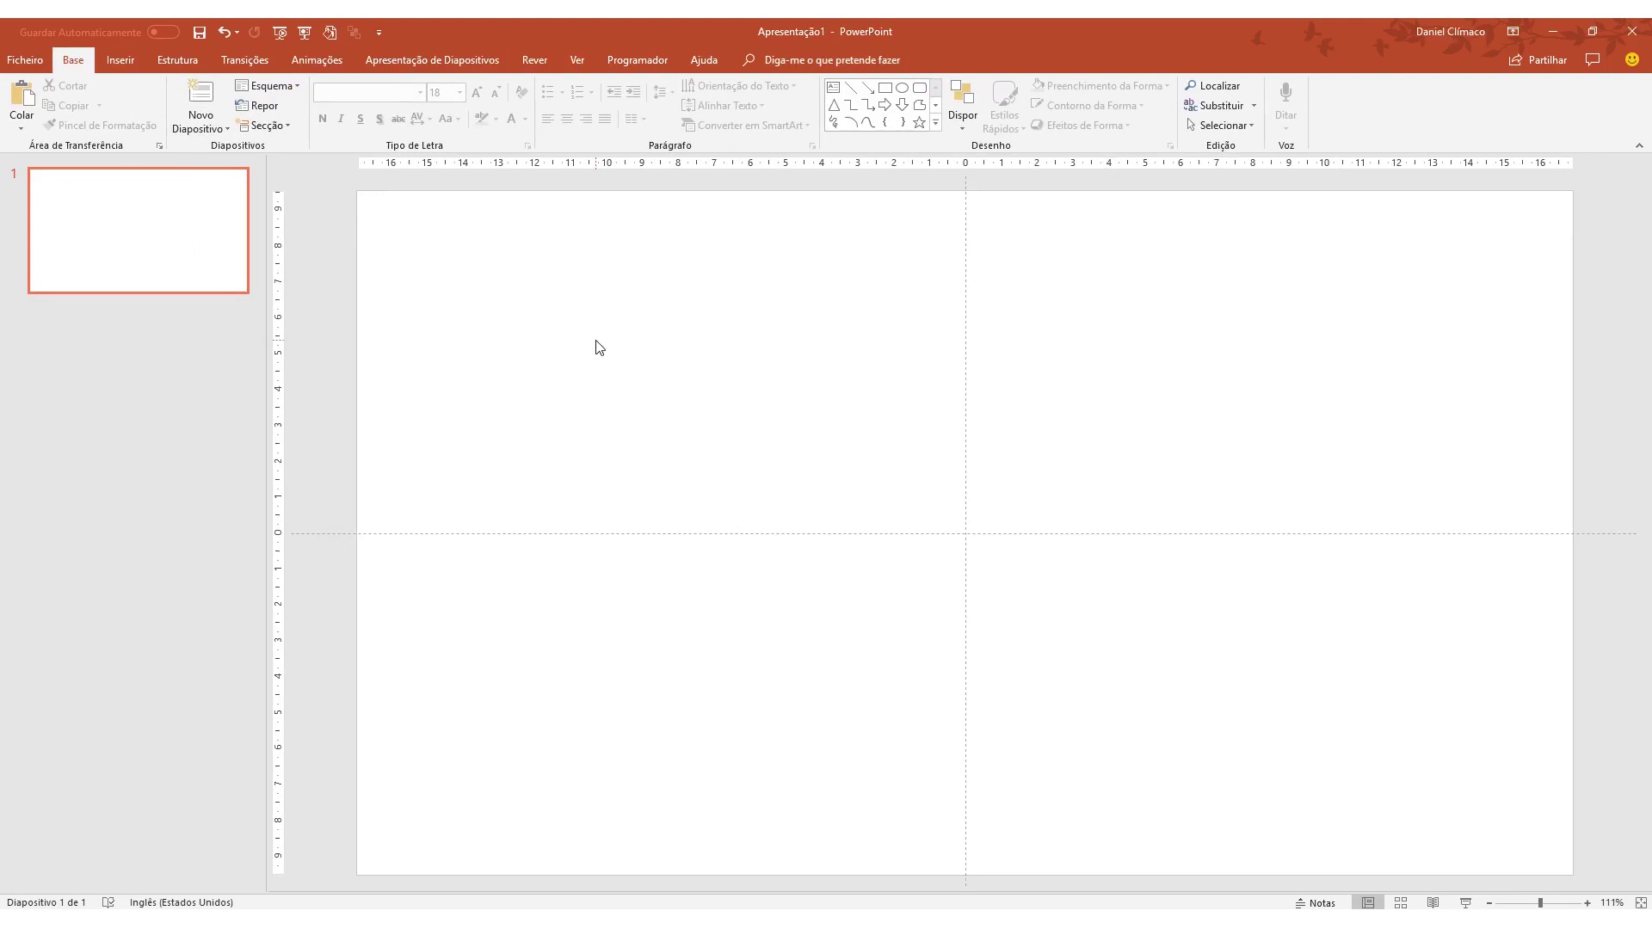
Step: Review the Summary, Section and Slide Zoom choices on Inserir, then open the Formas gallery
click(695, 62)
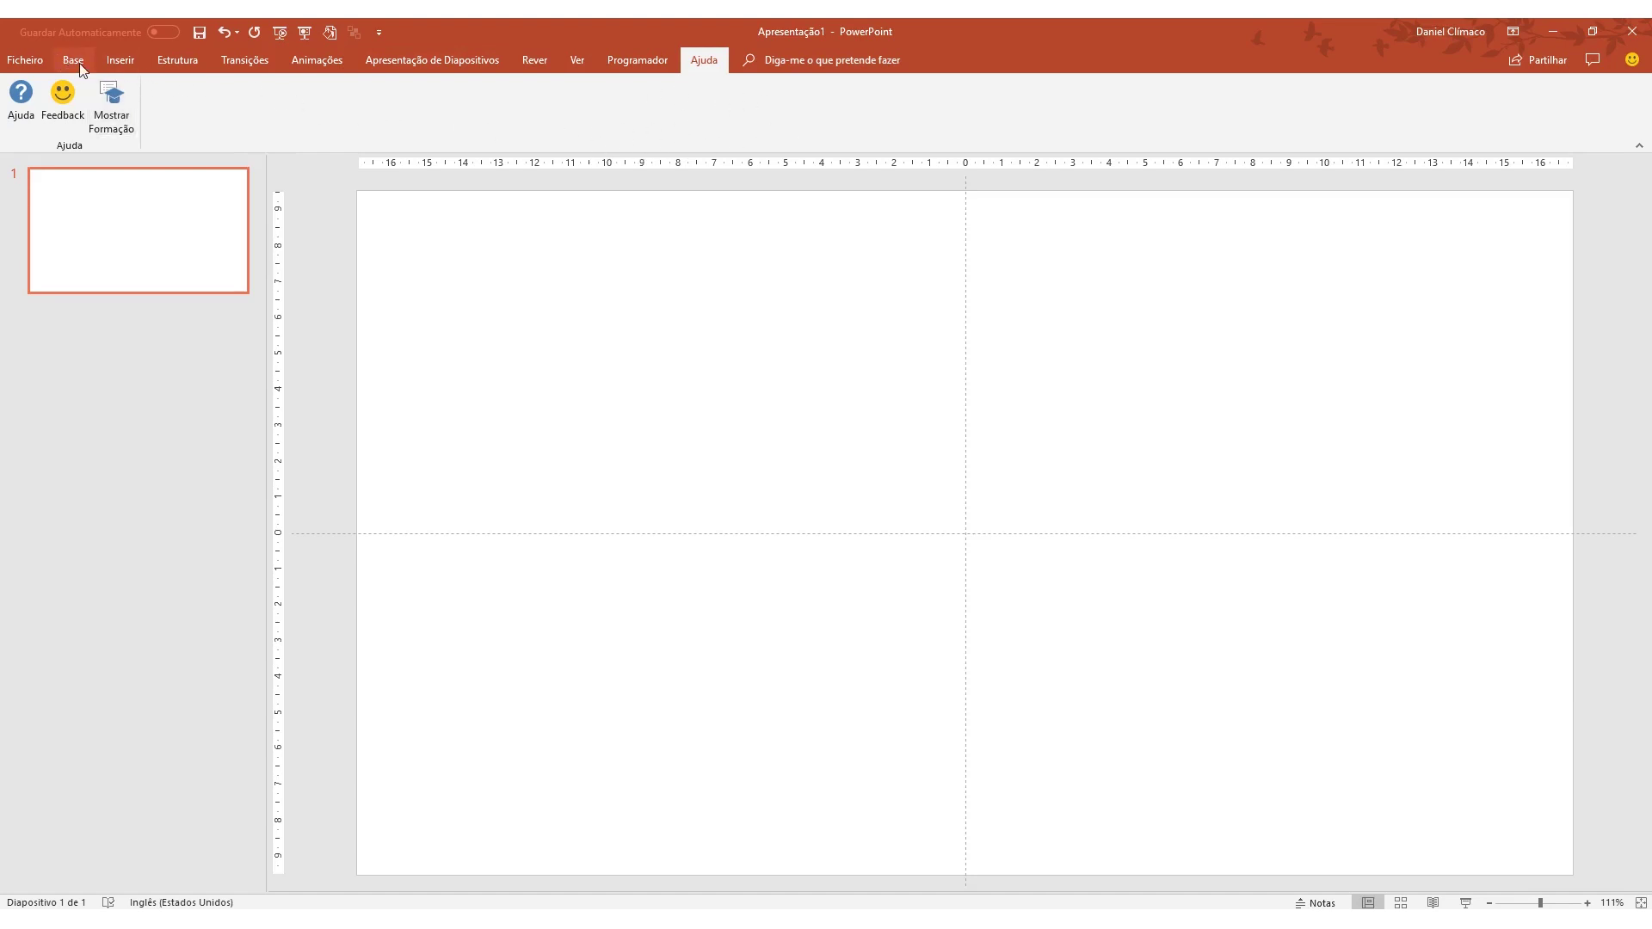
click(120, 60)
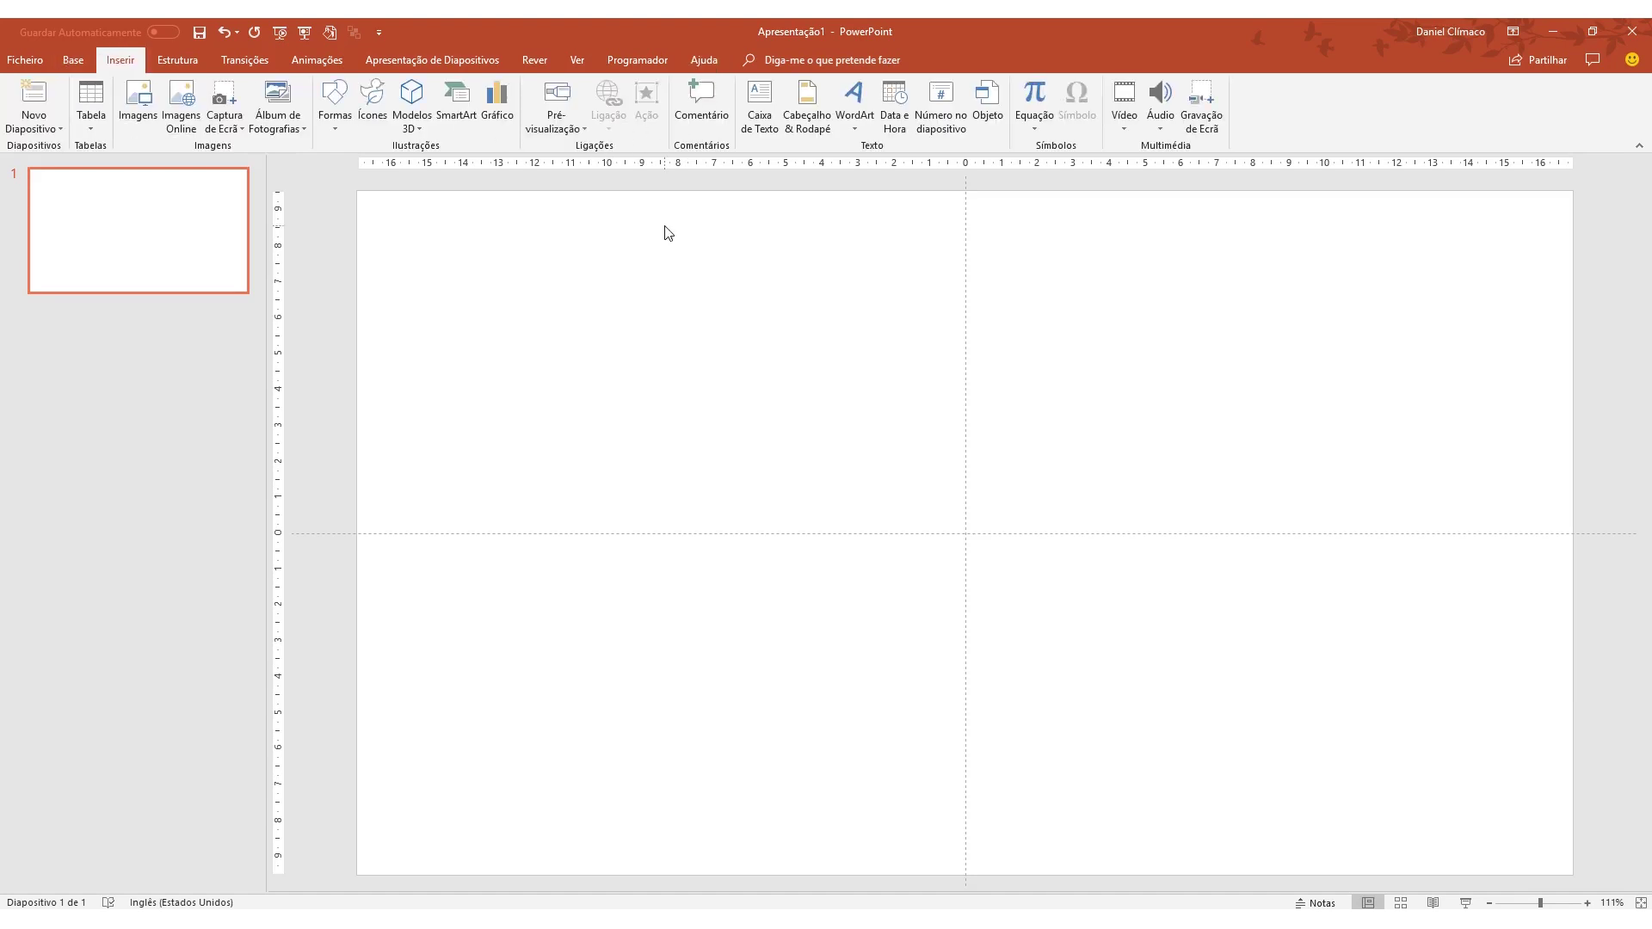
click(558, 99)
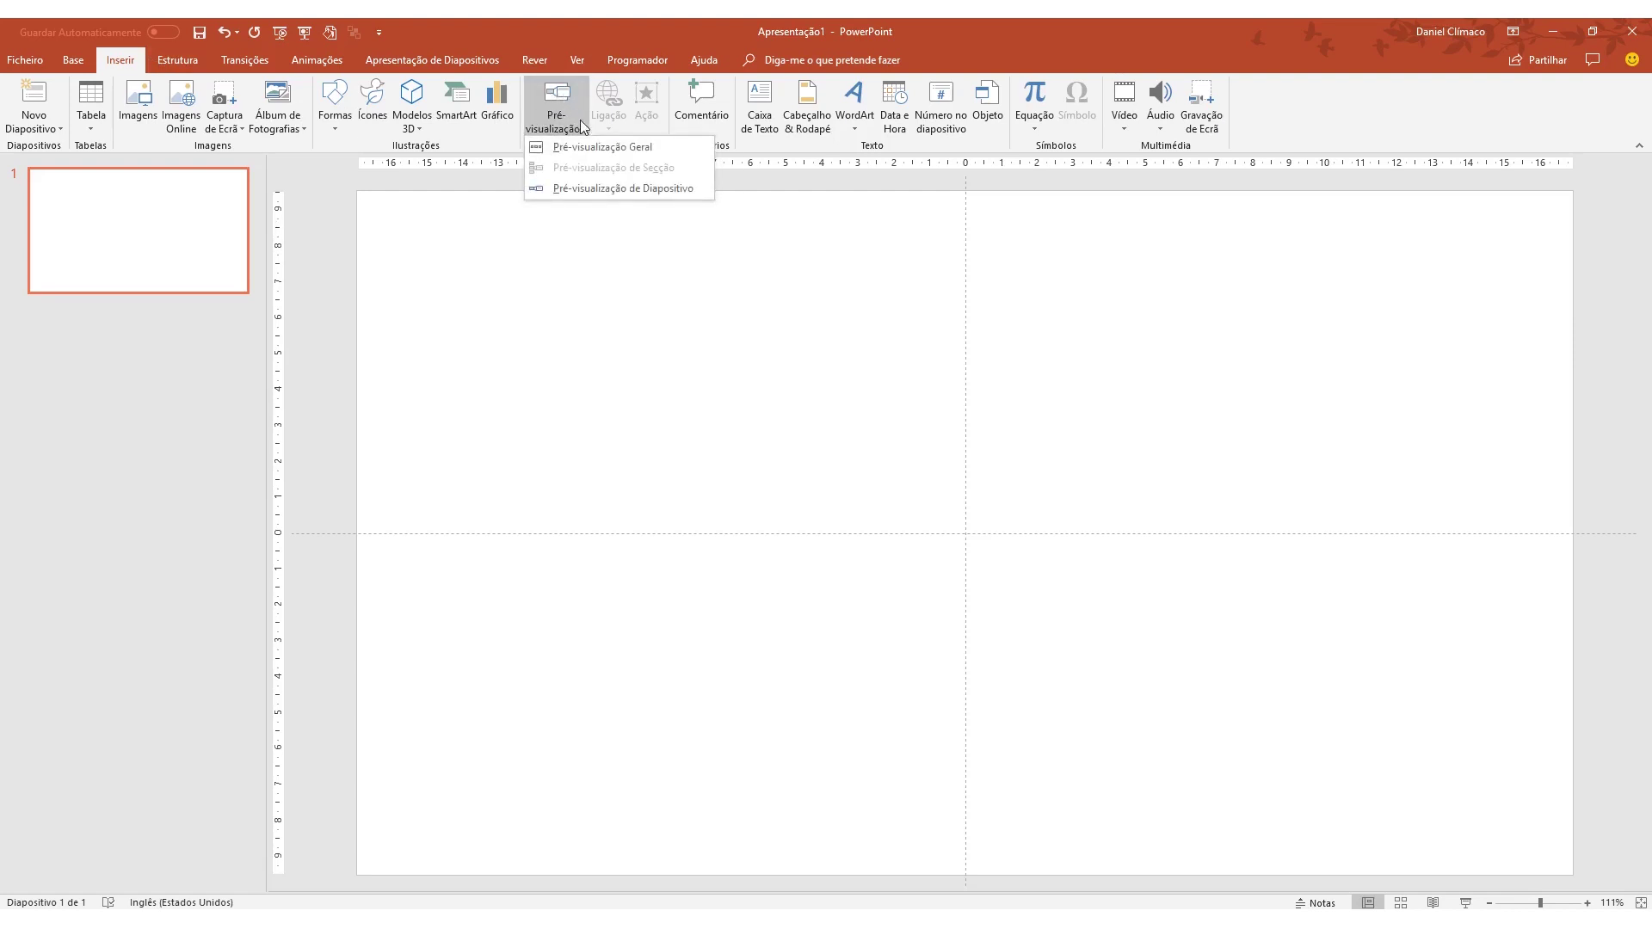
click(533, 212)
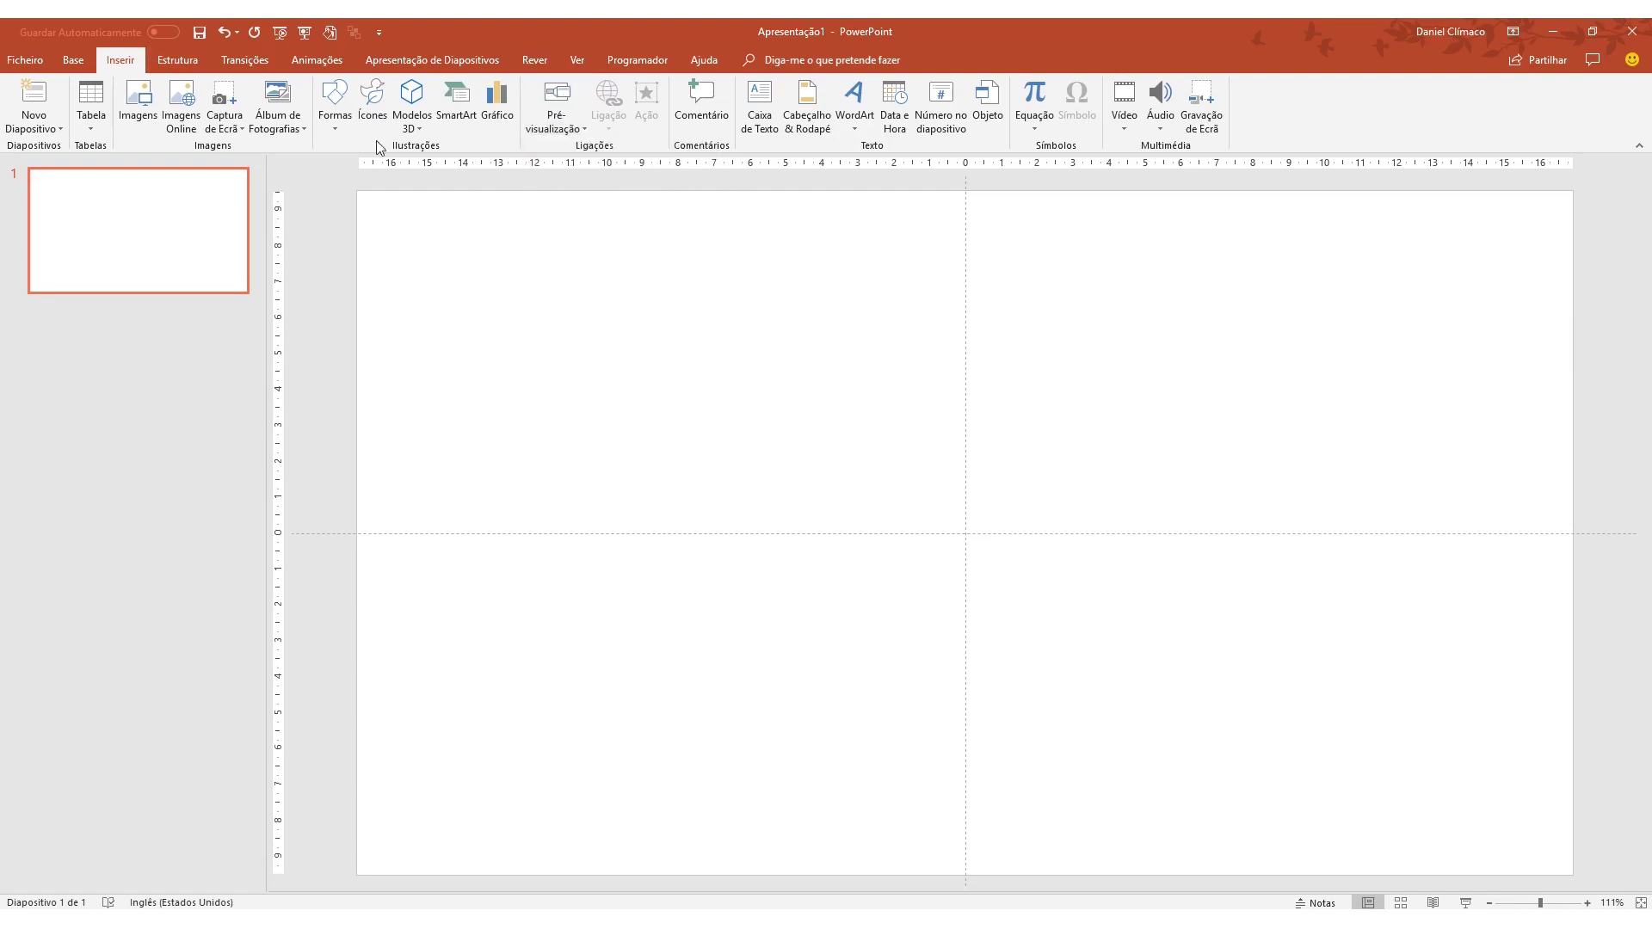
click(334, 108)
Step: Draw a blue triangle on slide 1 and add a new blank slide
click(431, 171)
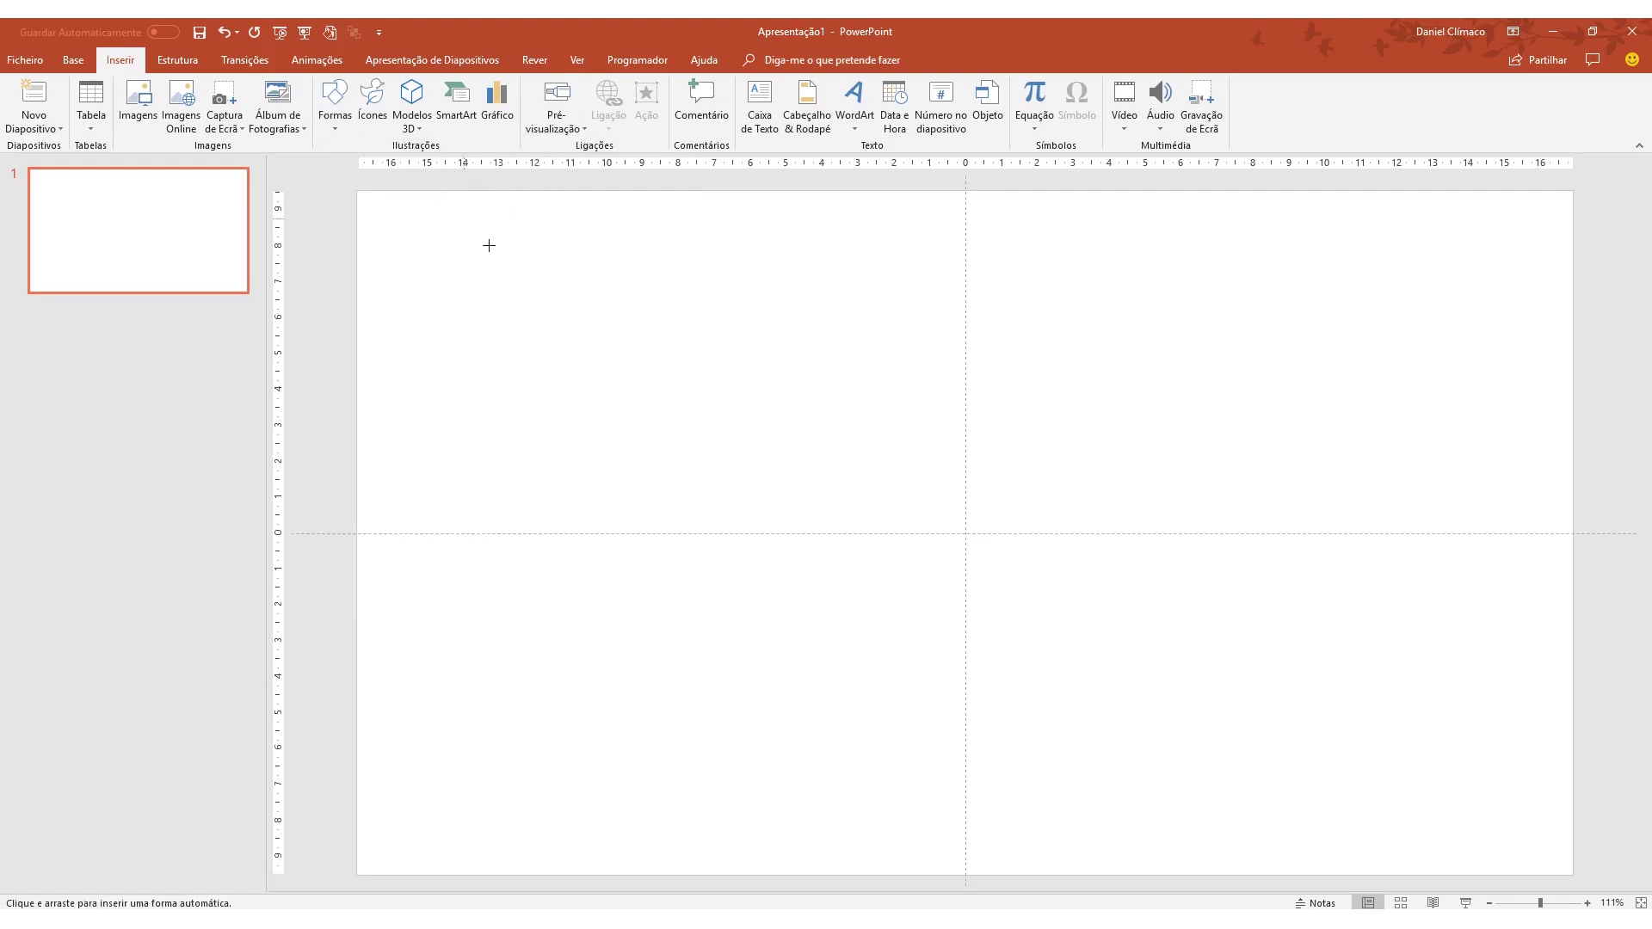
drag(517, 265, 634, 367)
click(73, 59)
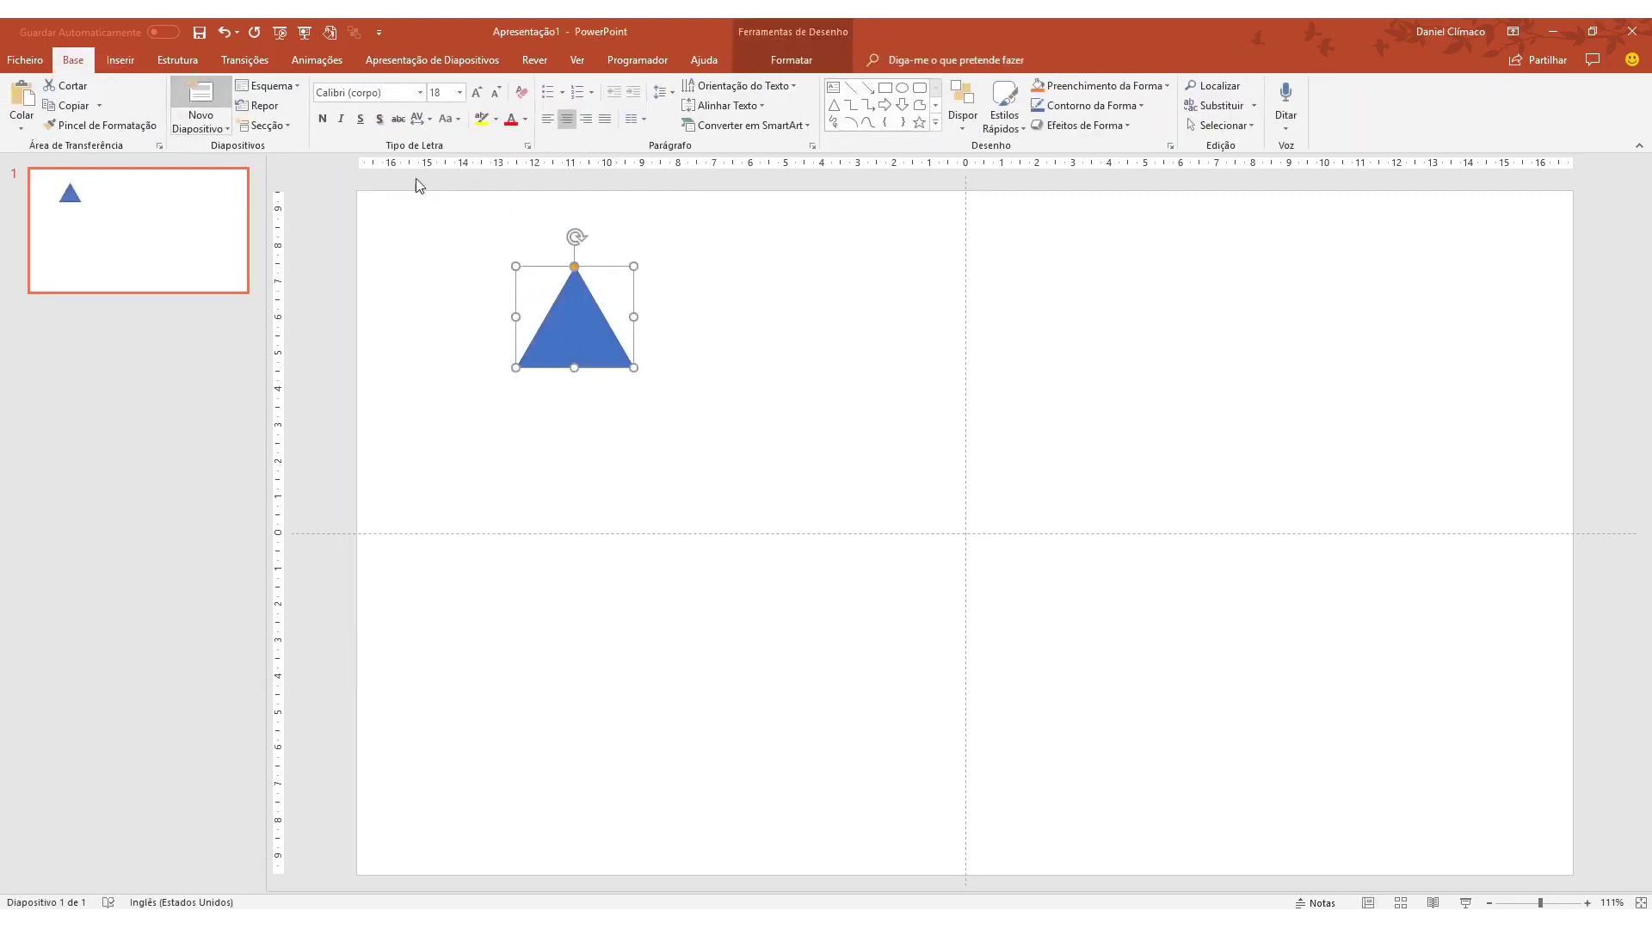
key(ctrl+m)
key(ctrl+a)
key(Delete)
Step: Move the triangle to slide 2 and draw a rectangle beside it
key(Page_Up)
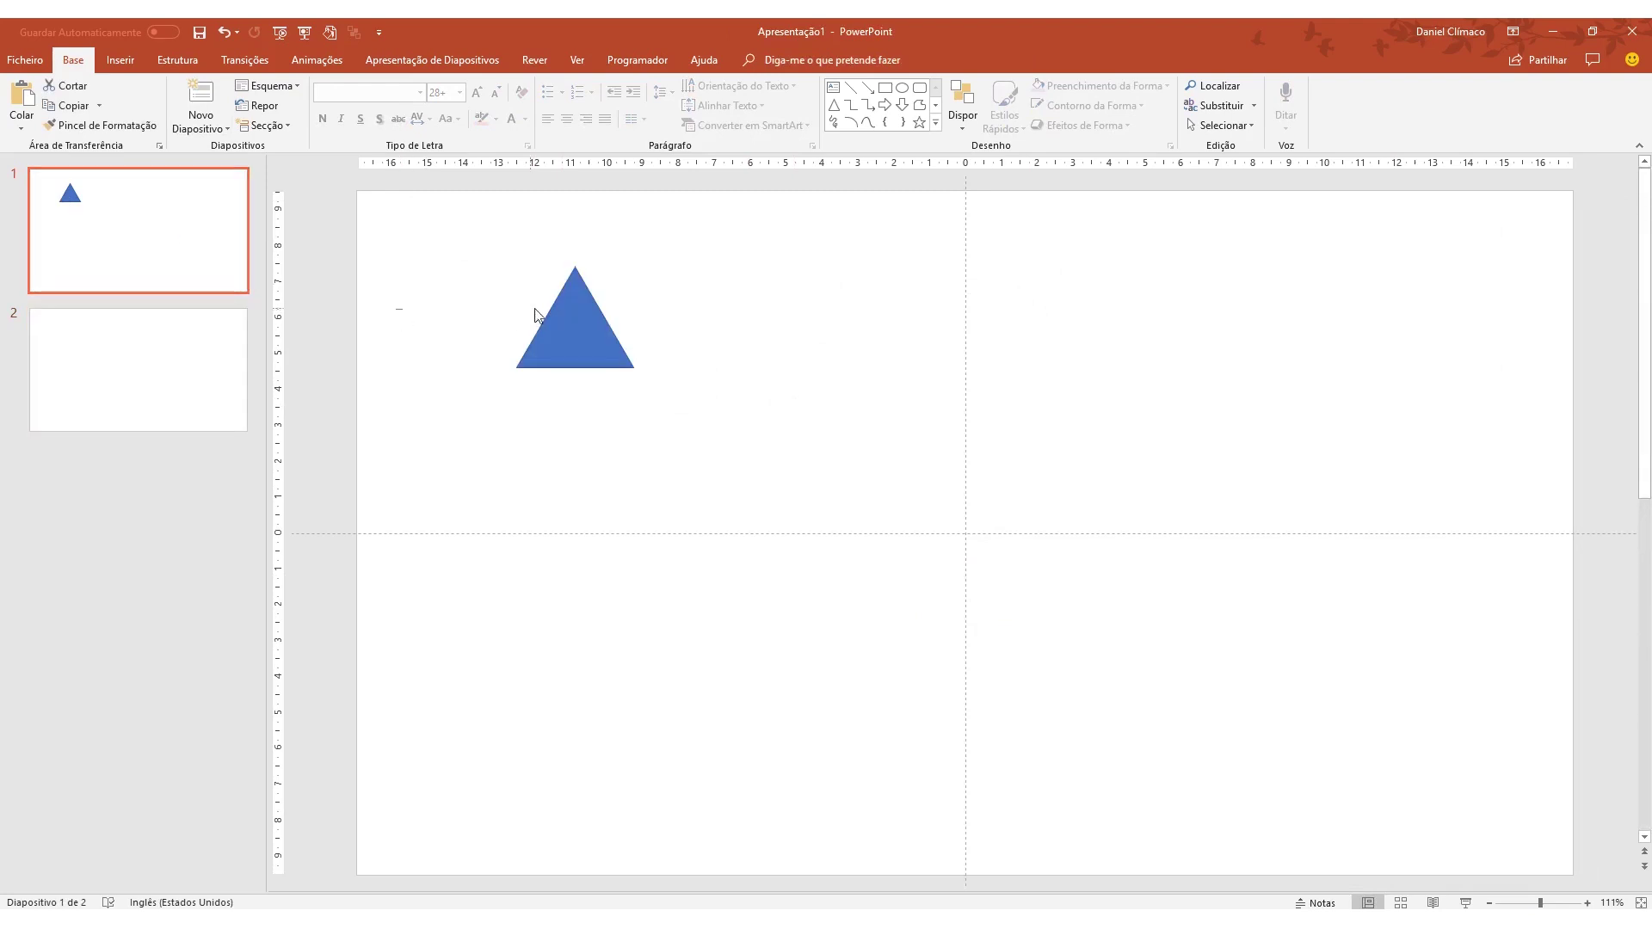
click(550, 322)
key(ctrl+x)
click(184, 391)
key(ctrl+v)
click(121, 60)
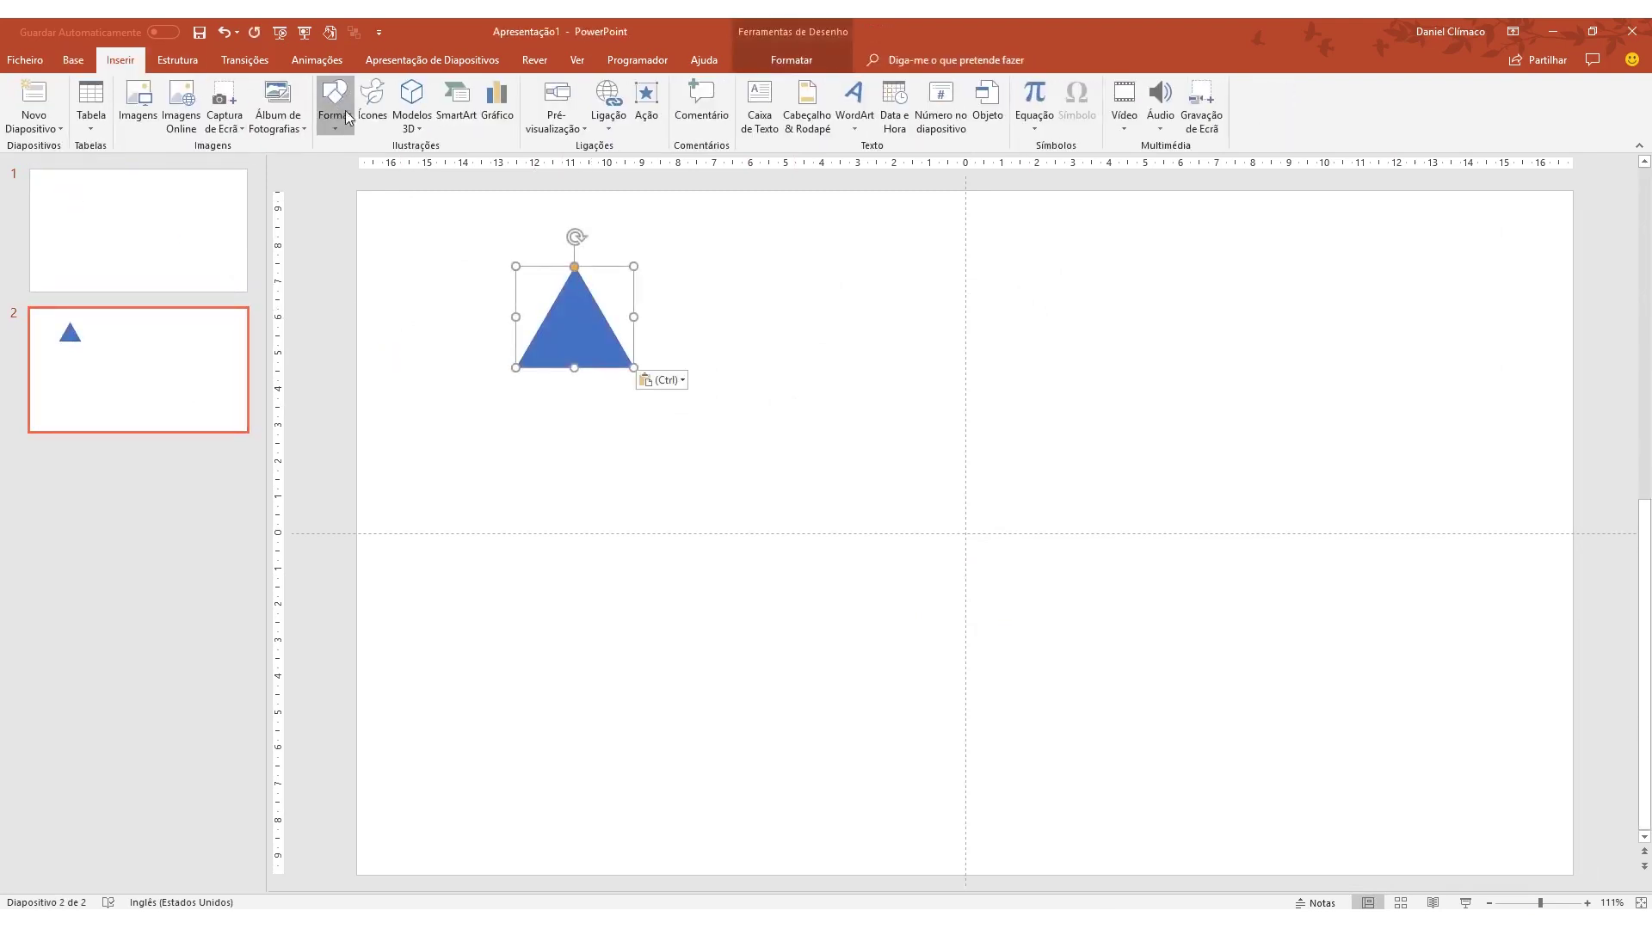
click(334, 103)
click(380, 172)
drag(844, 333, 966, 409)
Step: Draw a blue circle on slide 1, then open the Zoom type list on Inserir
key(Page_Up)
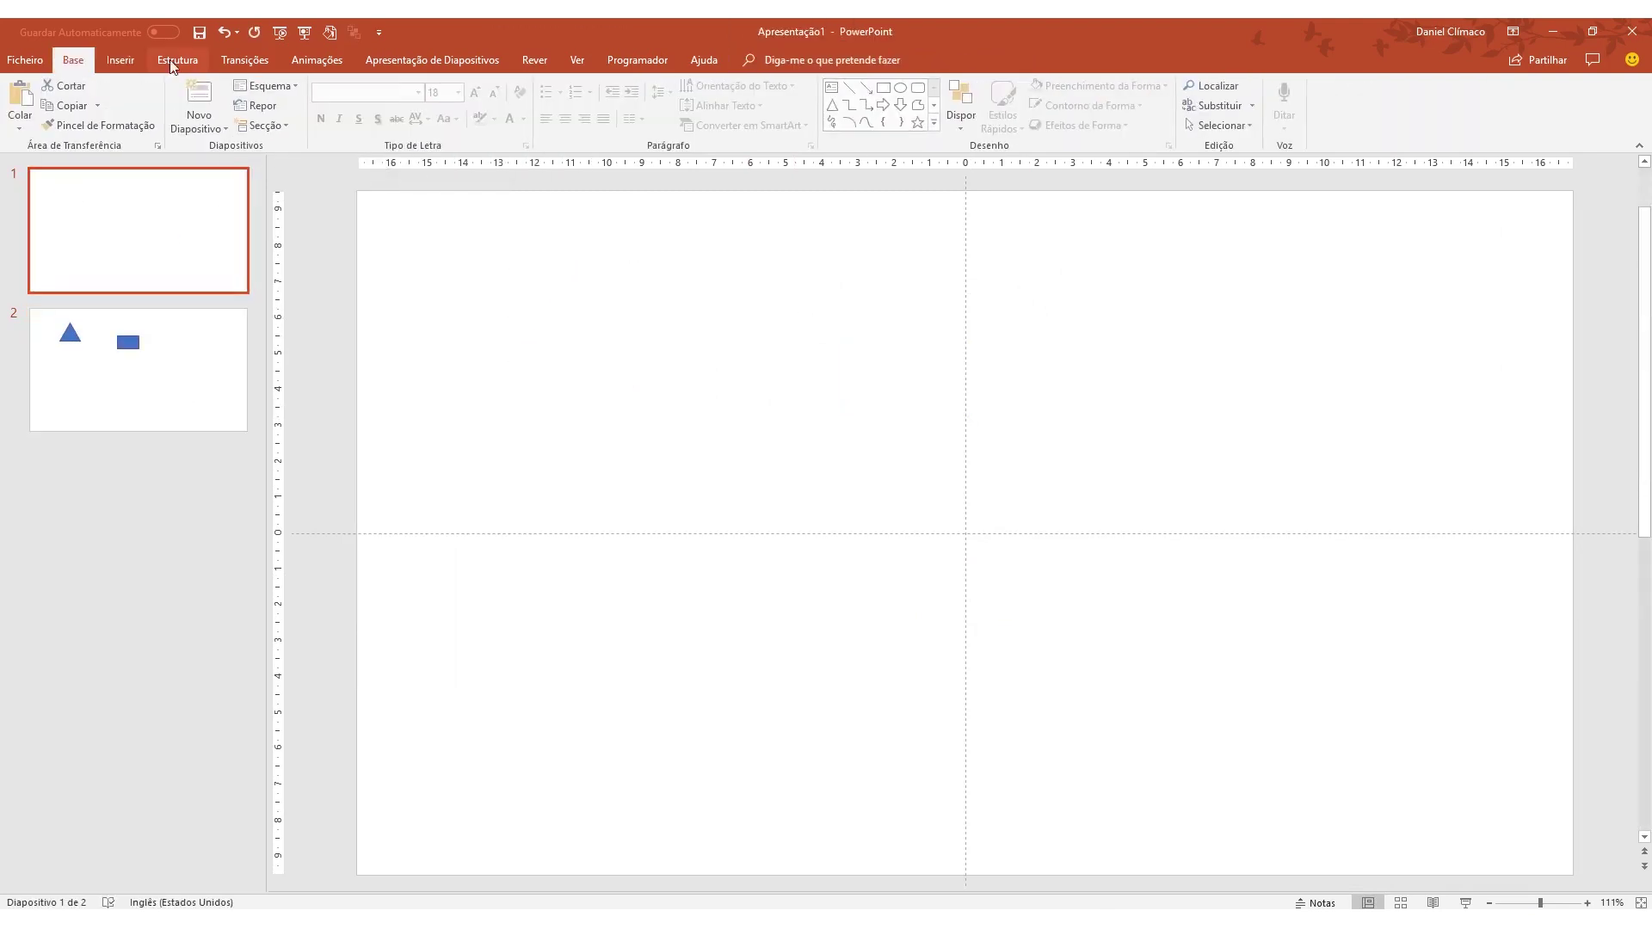
click(120, 59)
click(333, 103)
click(391, 174)
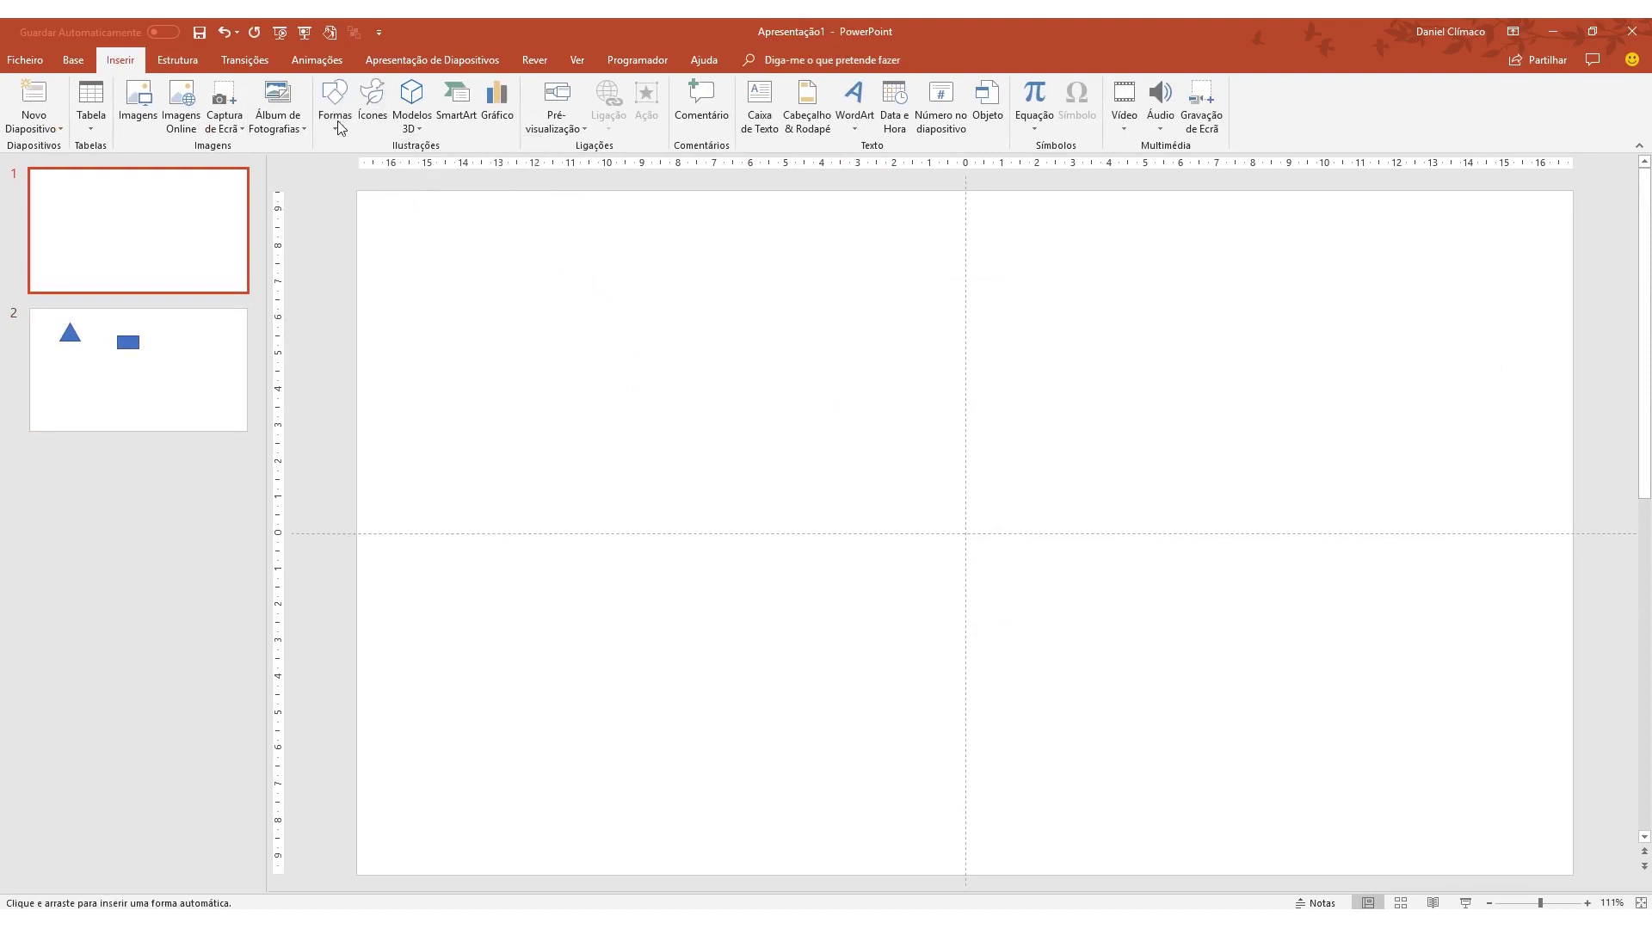
click(336, 121)
click(401, 170)
drag(504, 250, 656, 401)
click(755, 298)
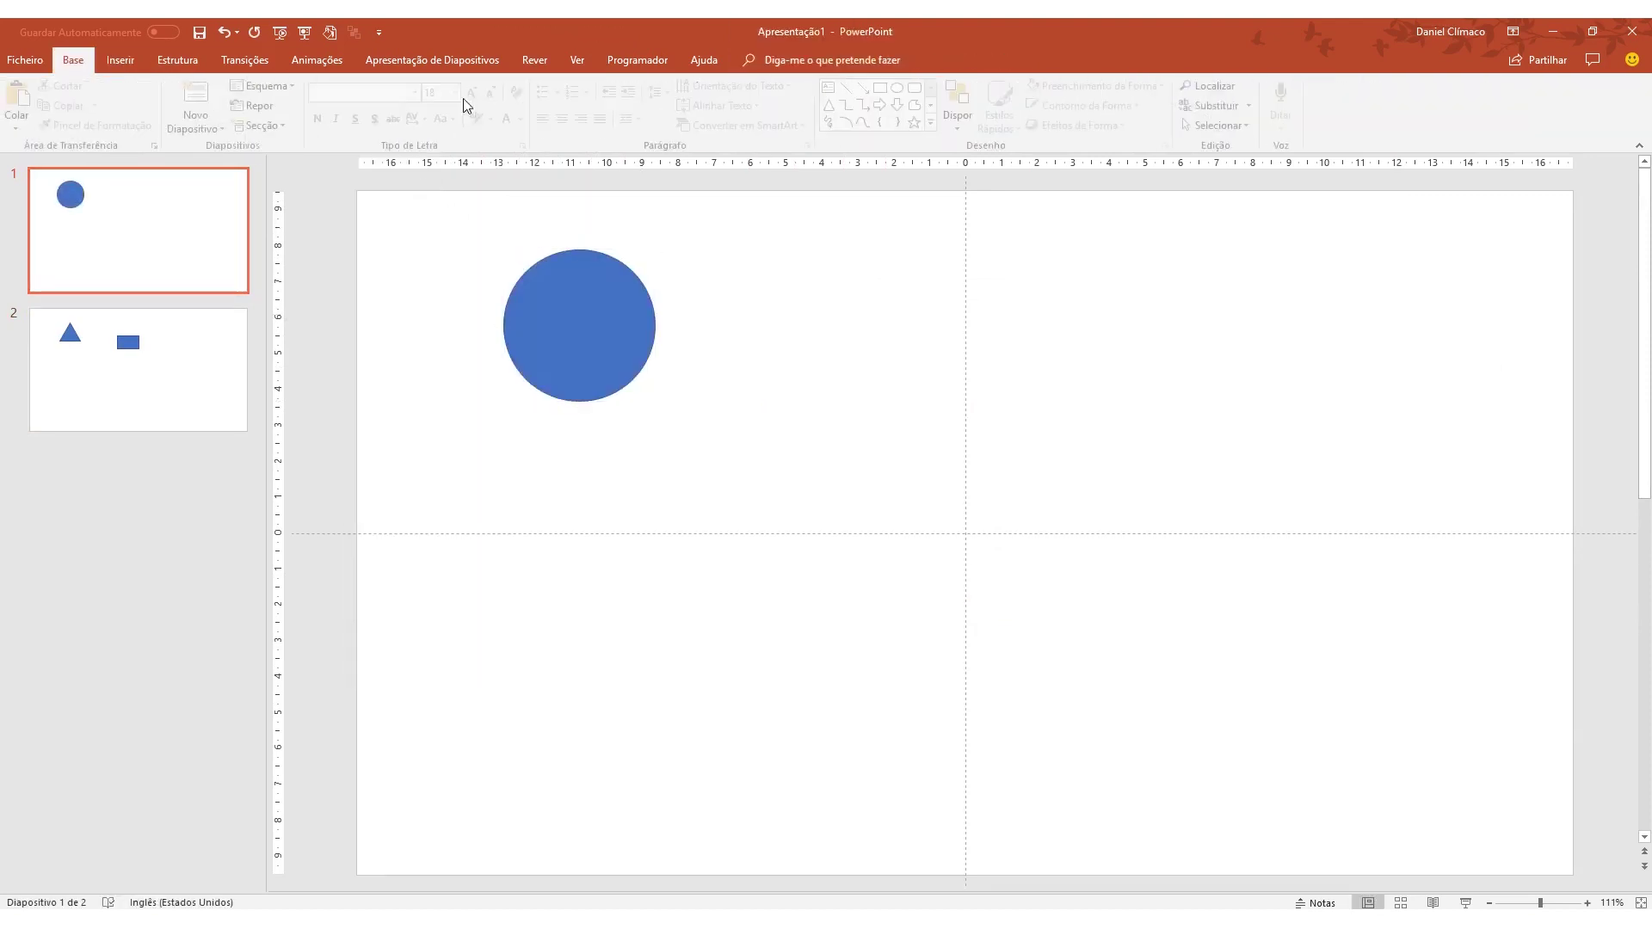
click(121, 59)
click(568, 120)
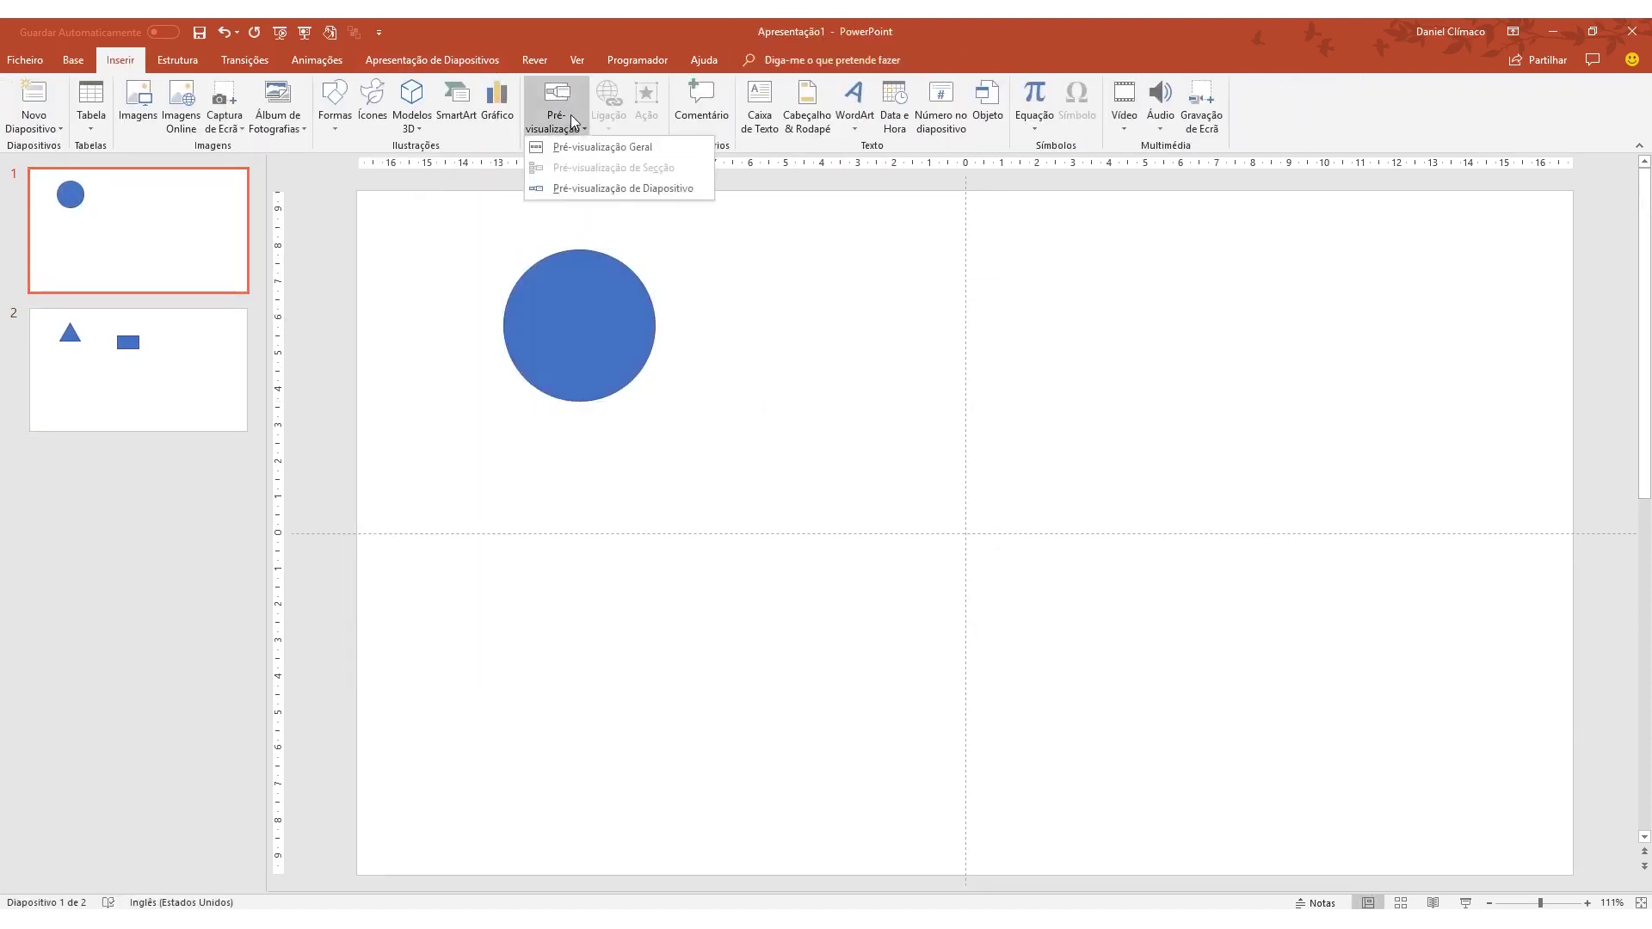
Step: Insert a Pré-visualização Geral summary zoom that includes slides 1 and 2
click(603, 153)
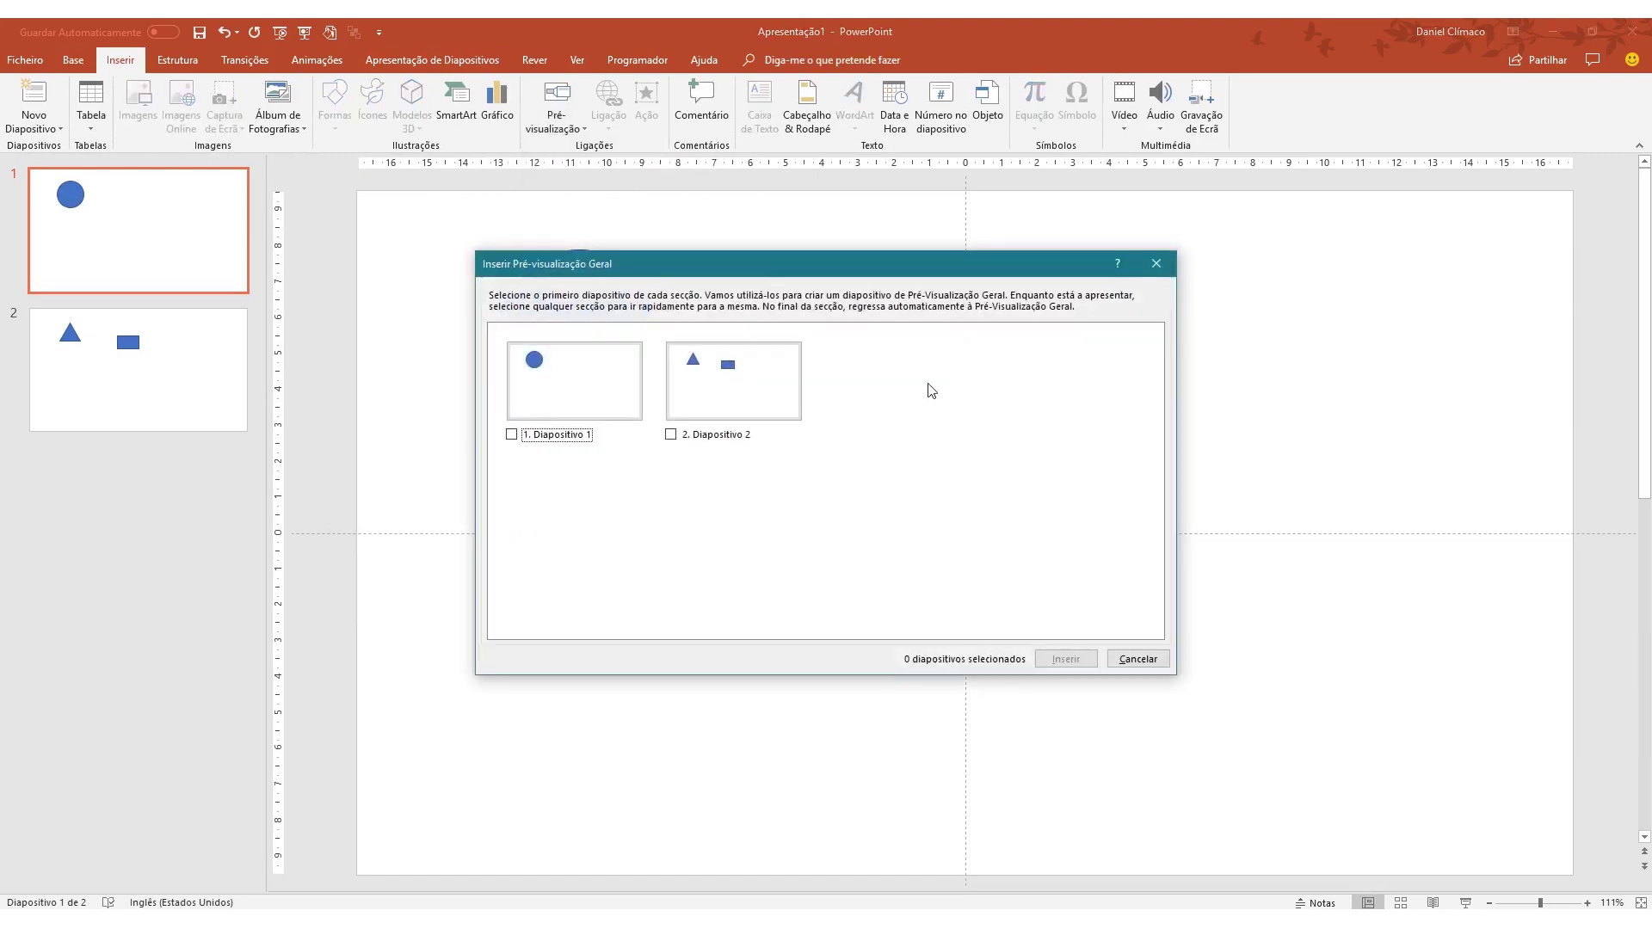
click(592, 395)
click(745, 387)
click(611, 398)
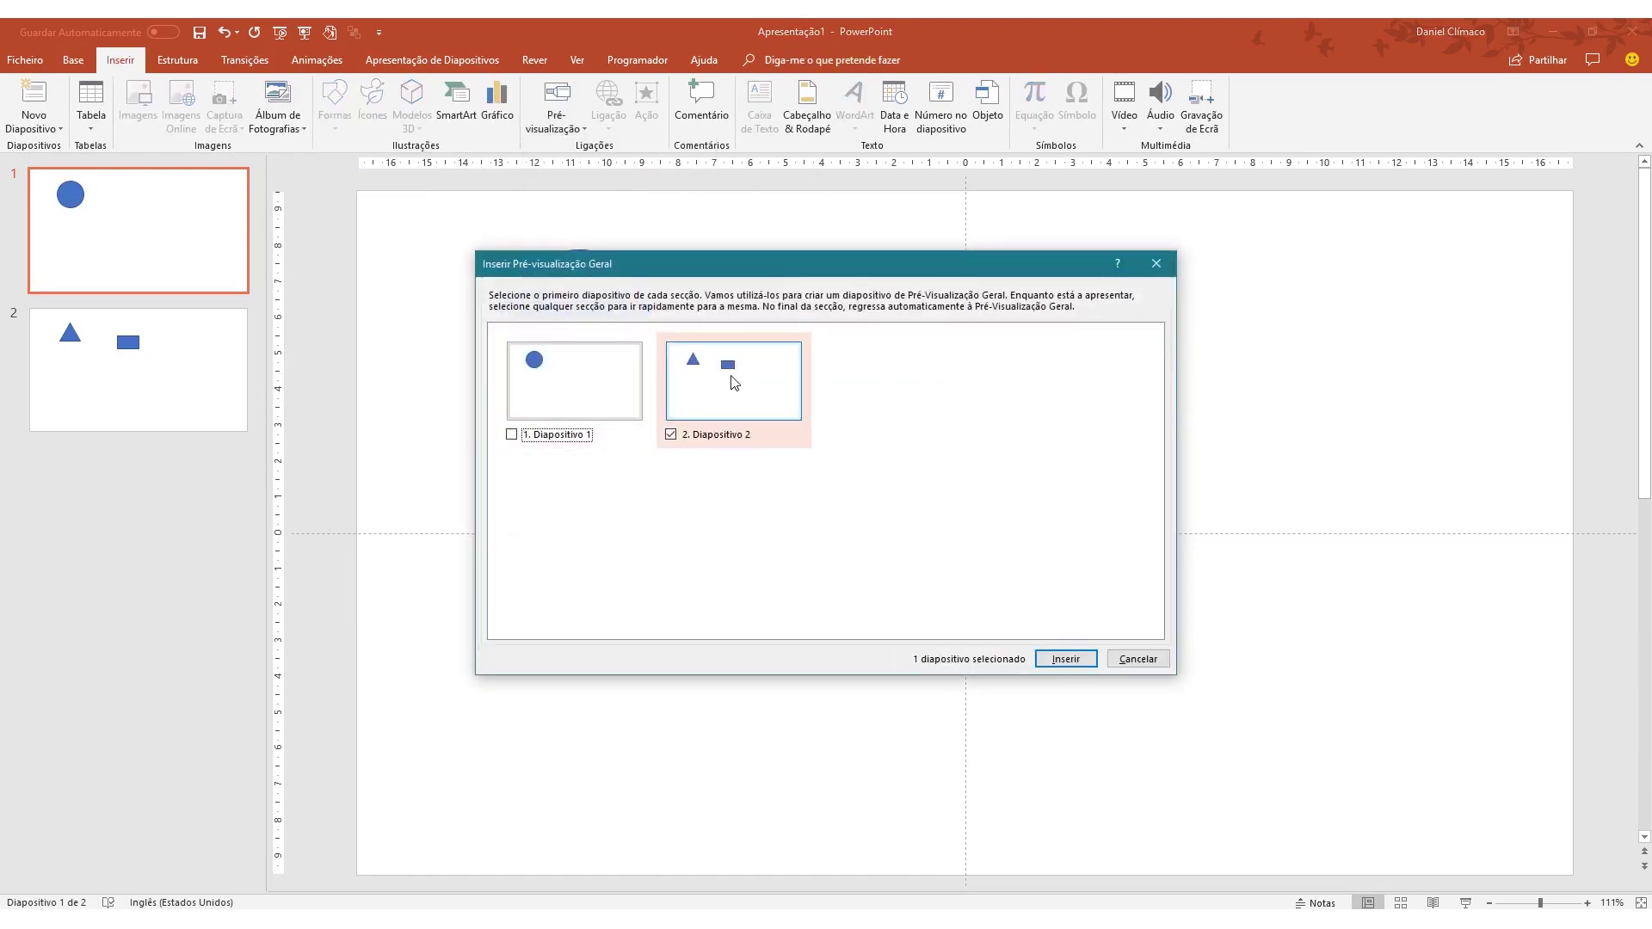
click(714, 395)
click(694, 416)
click(618, 391)
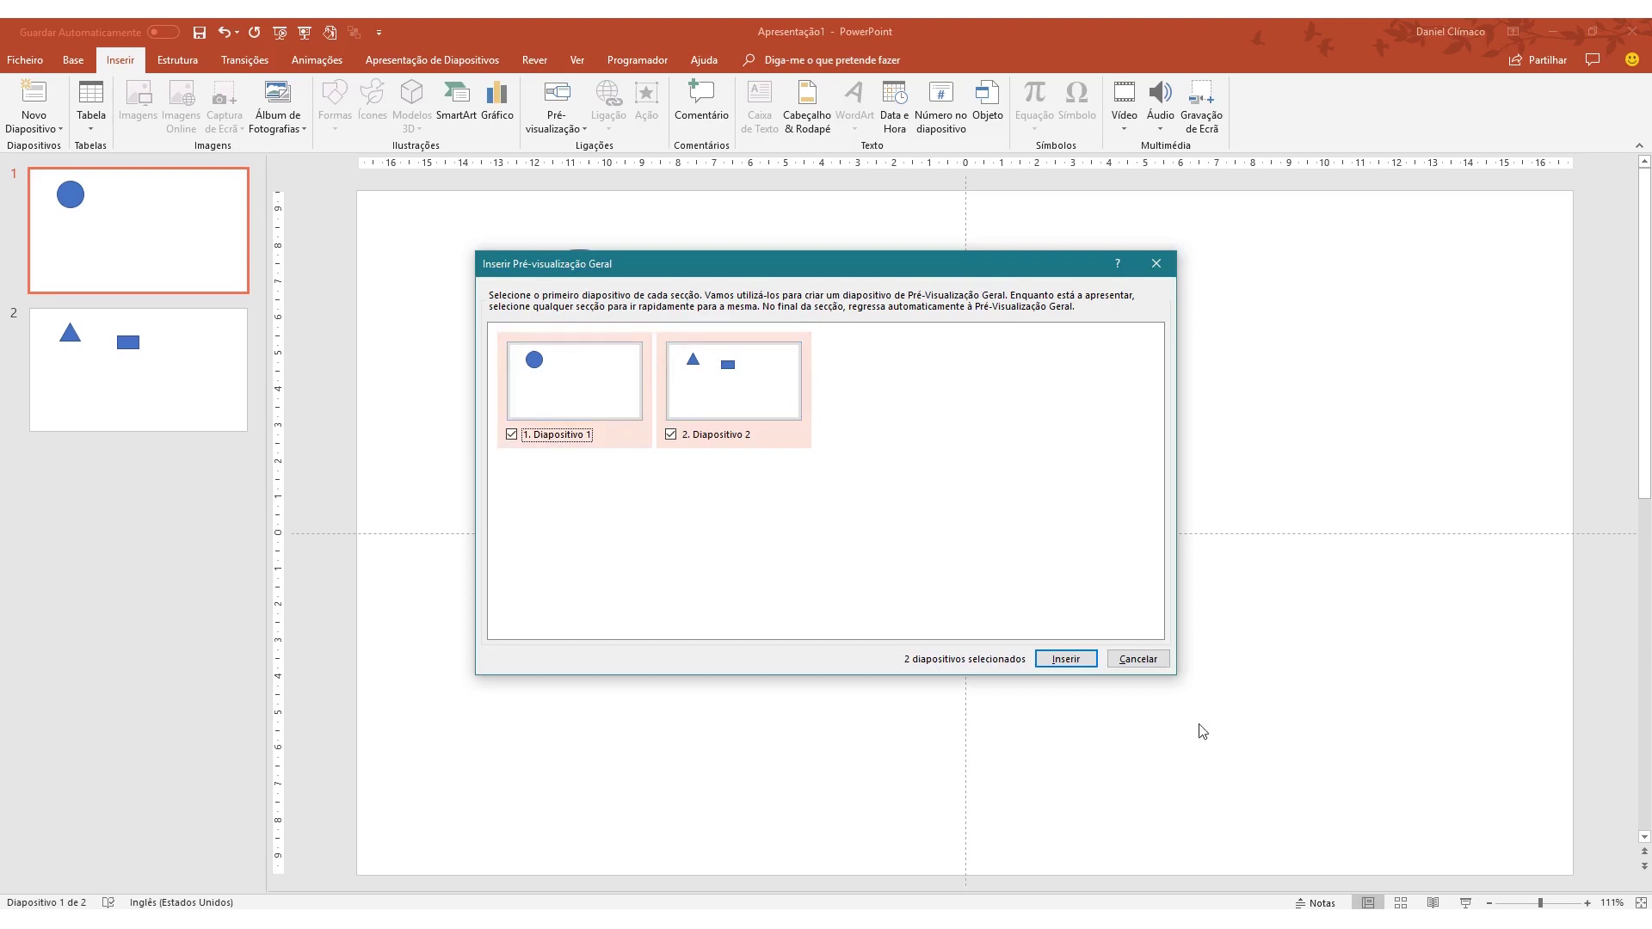
click(1071, 660)
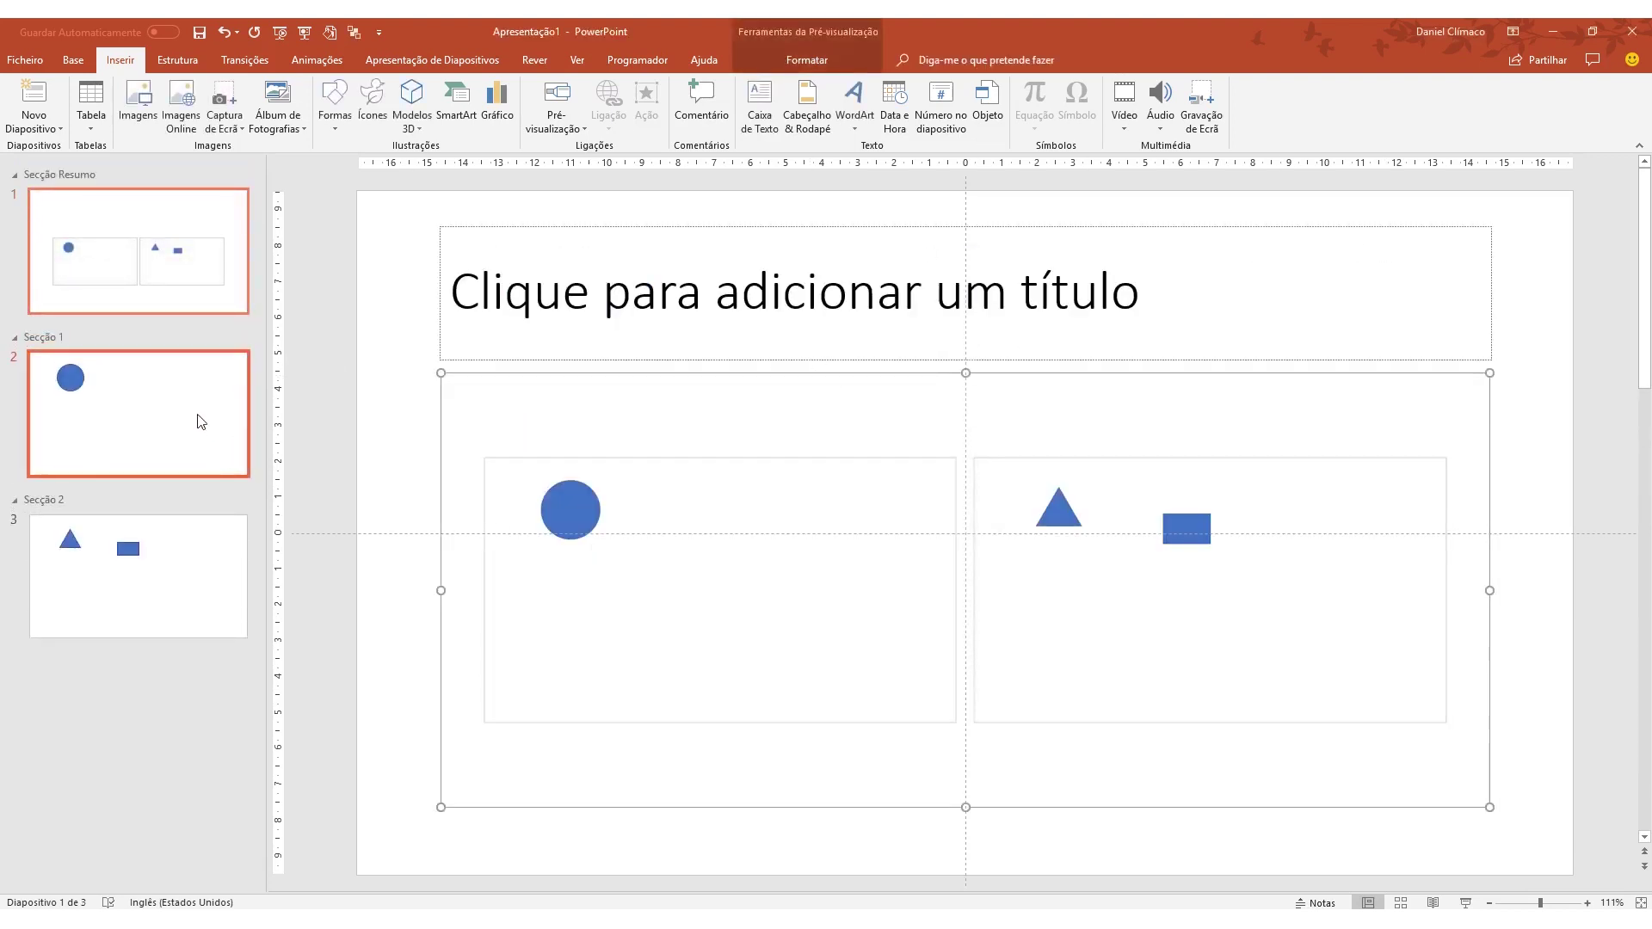
Step: Run the slideshow from the summary slide and zoom into the second section
click(206, 400)
key(Up)
click(757, 413)
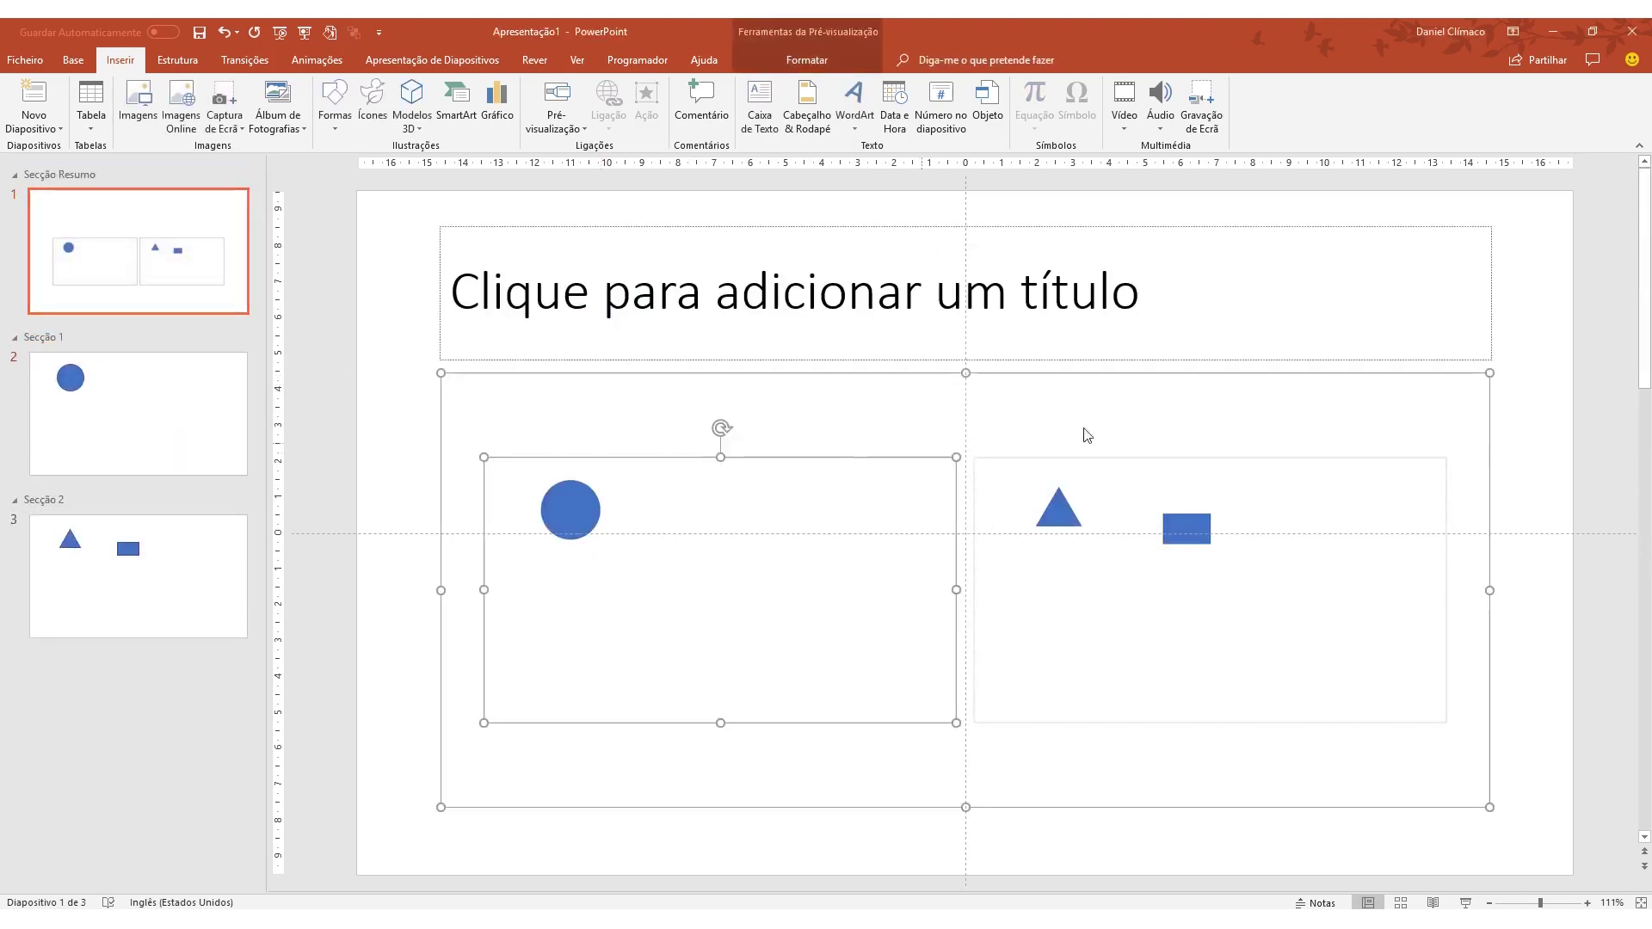
click(1424, 488)
key(F5)
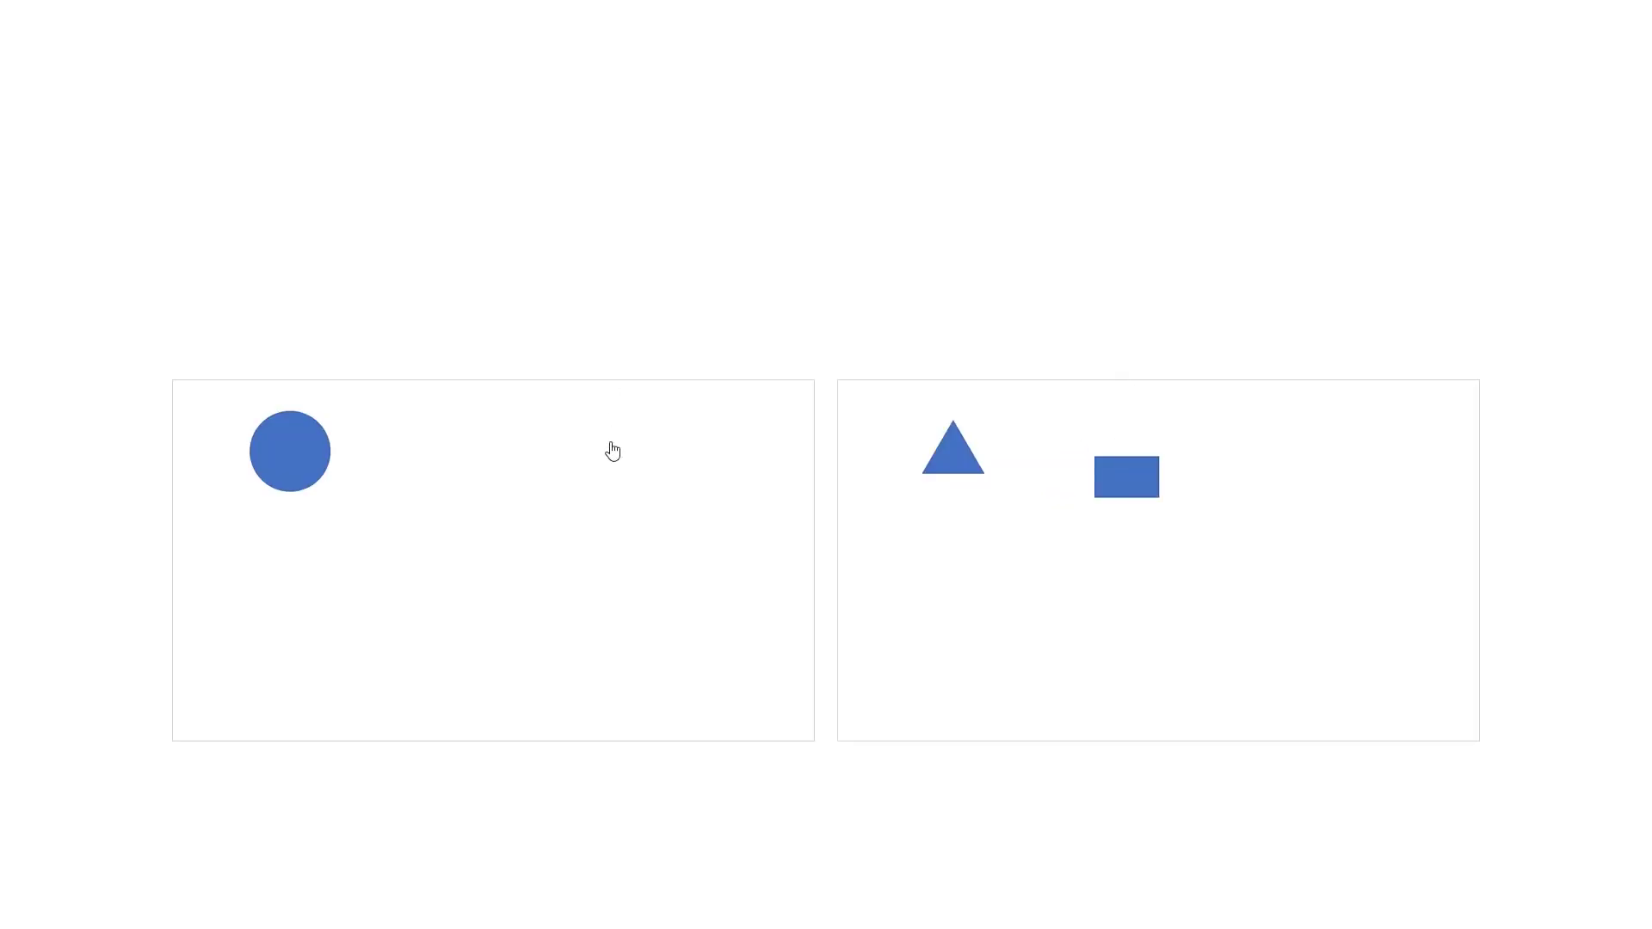
click(1037, 469)
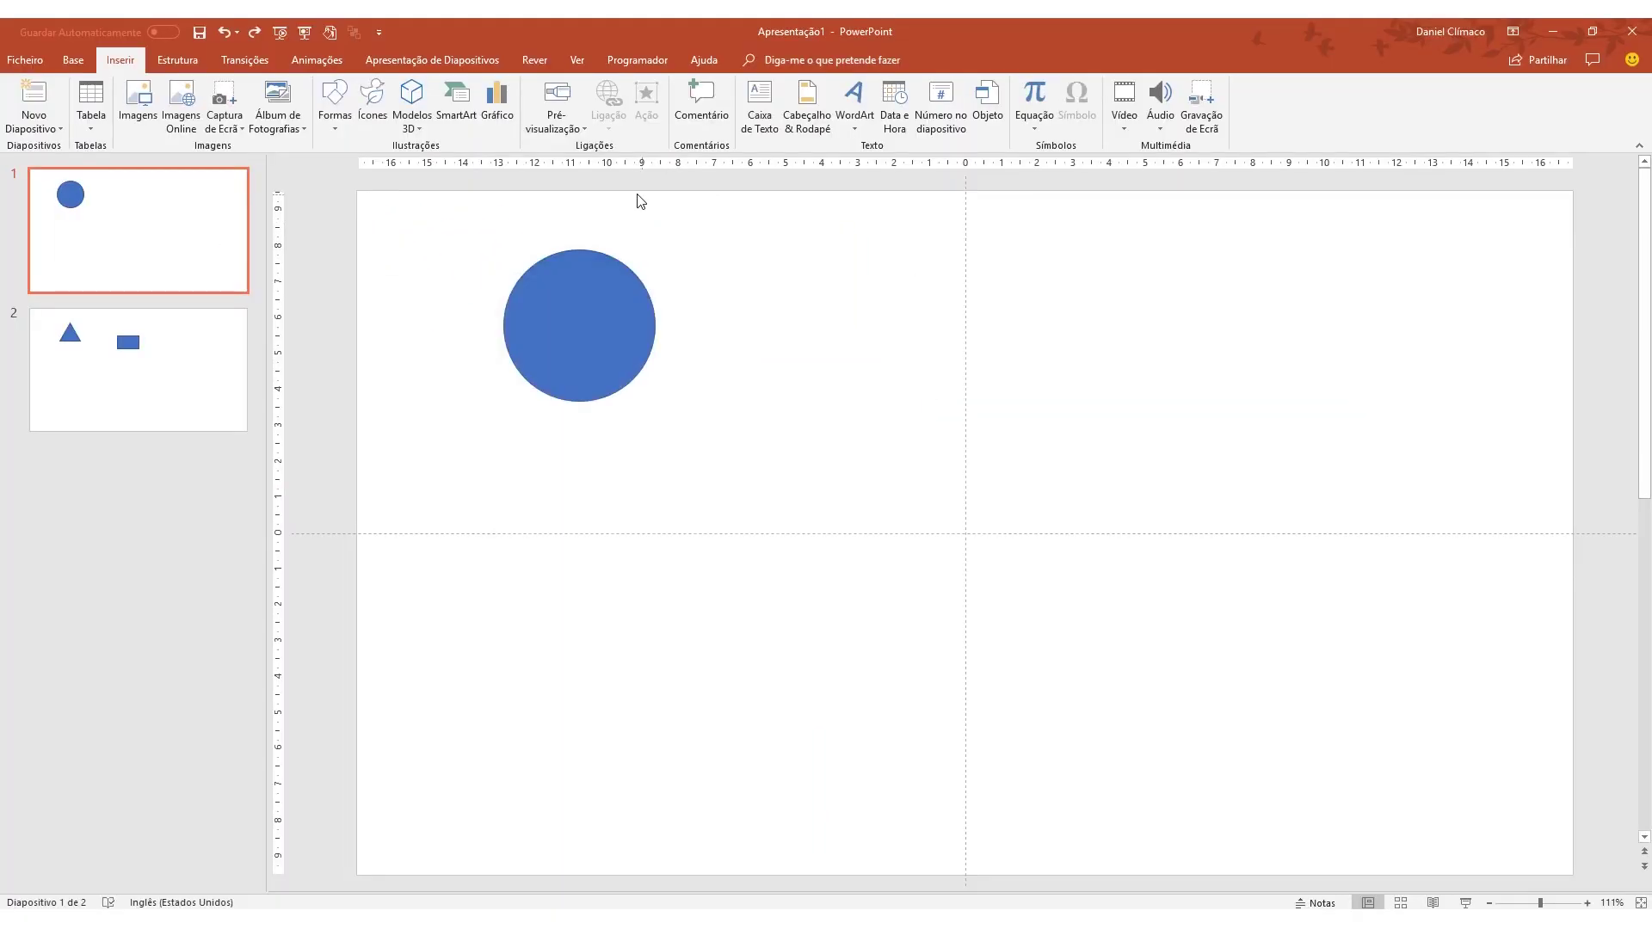
Step: Insert a Pré-visualização de Diapositivo zoom of slide 2 onto slide 1
click(563, 129)
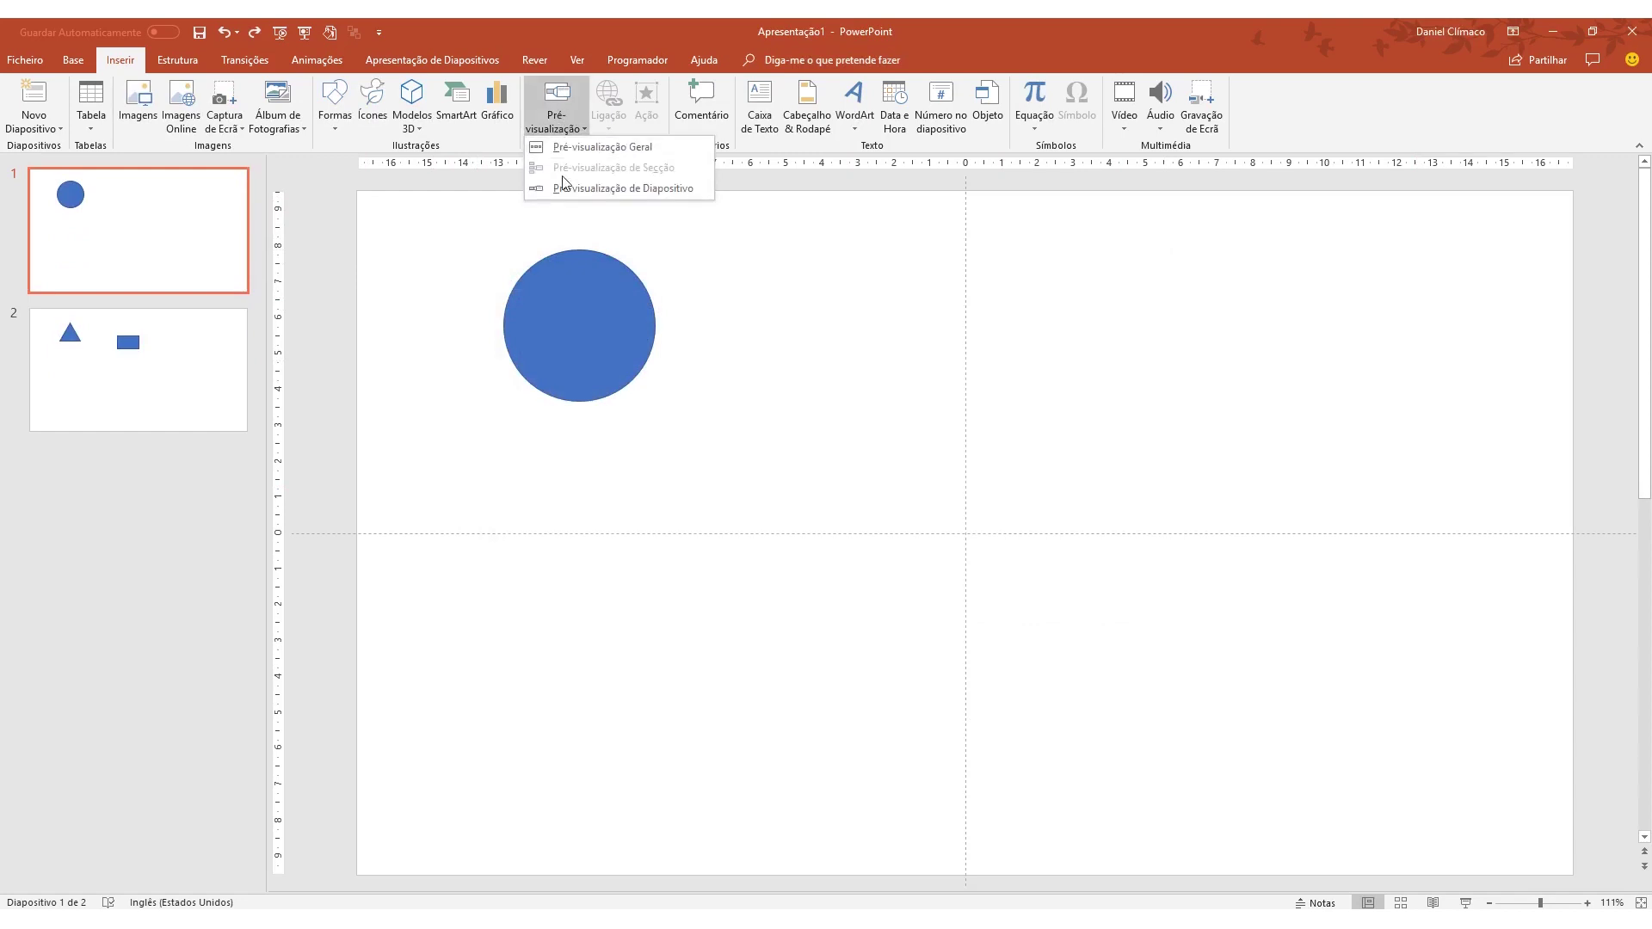
click(568, 188)
click(699, 380)
click(601, 380)
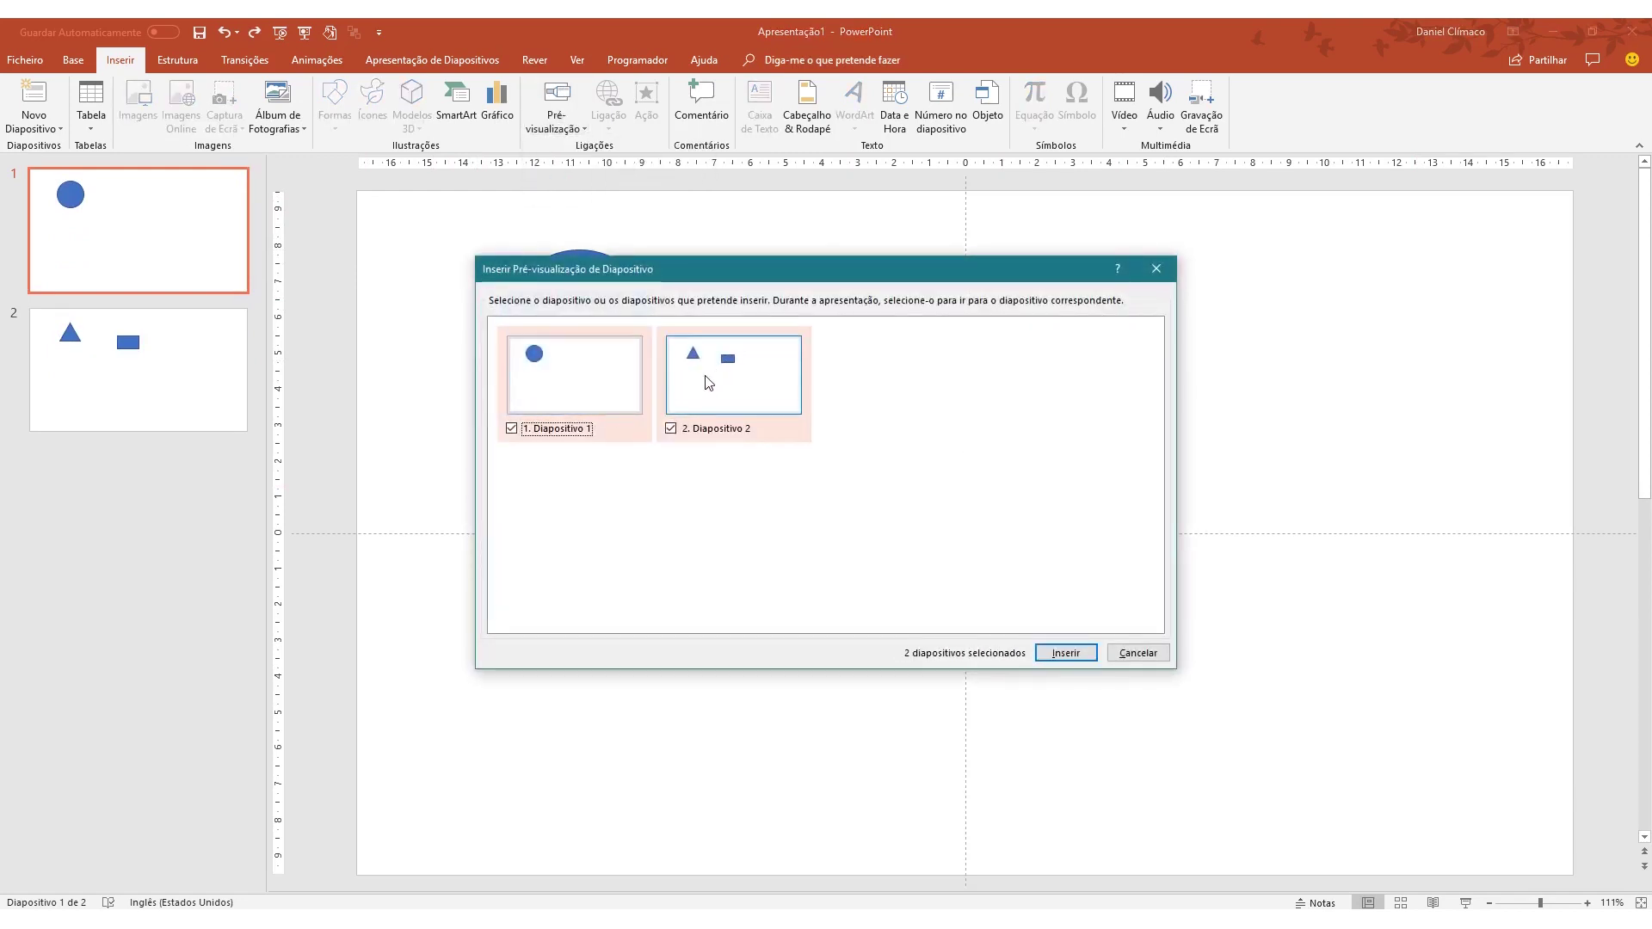
click(779, 402)
click(602, 387)
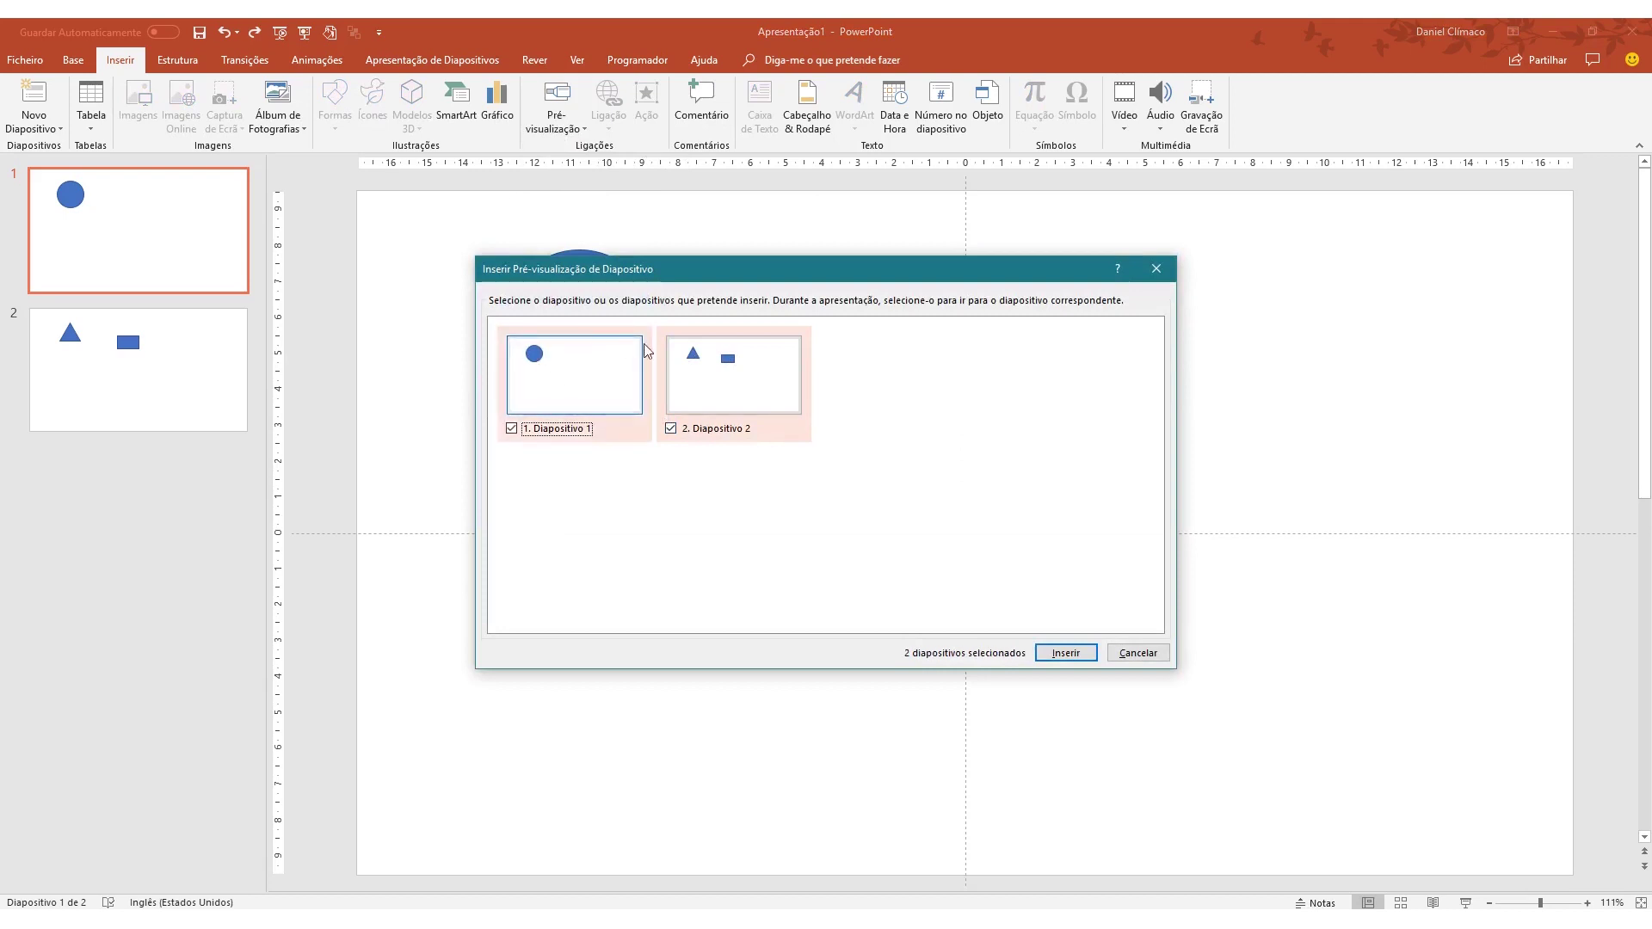
click(621, 394)
click(1064, 652)
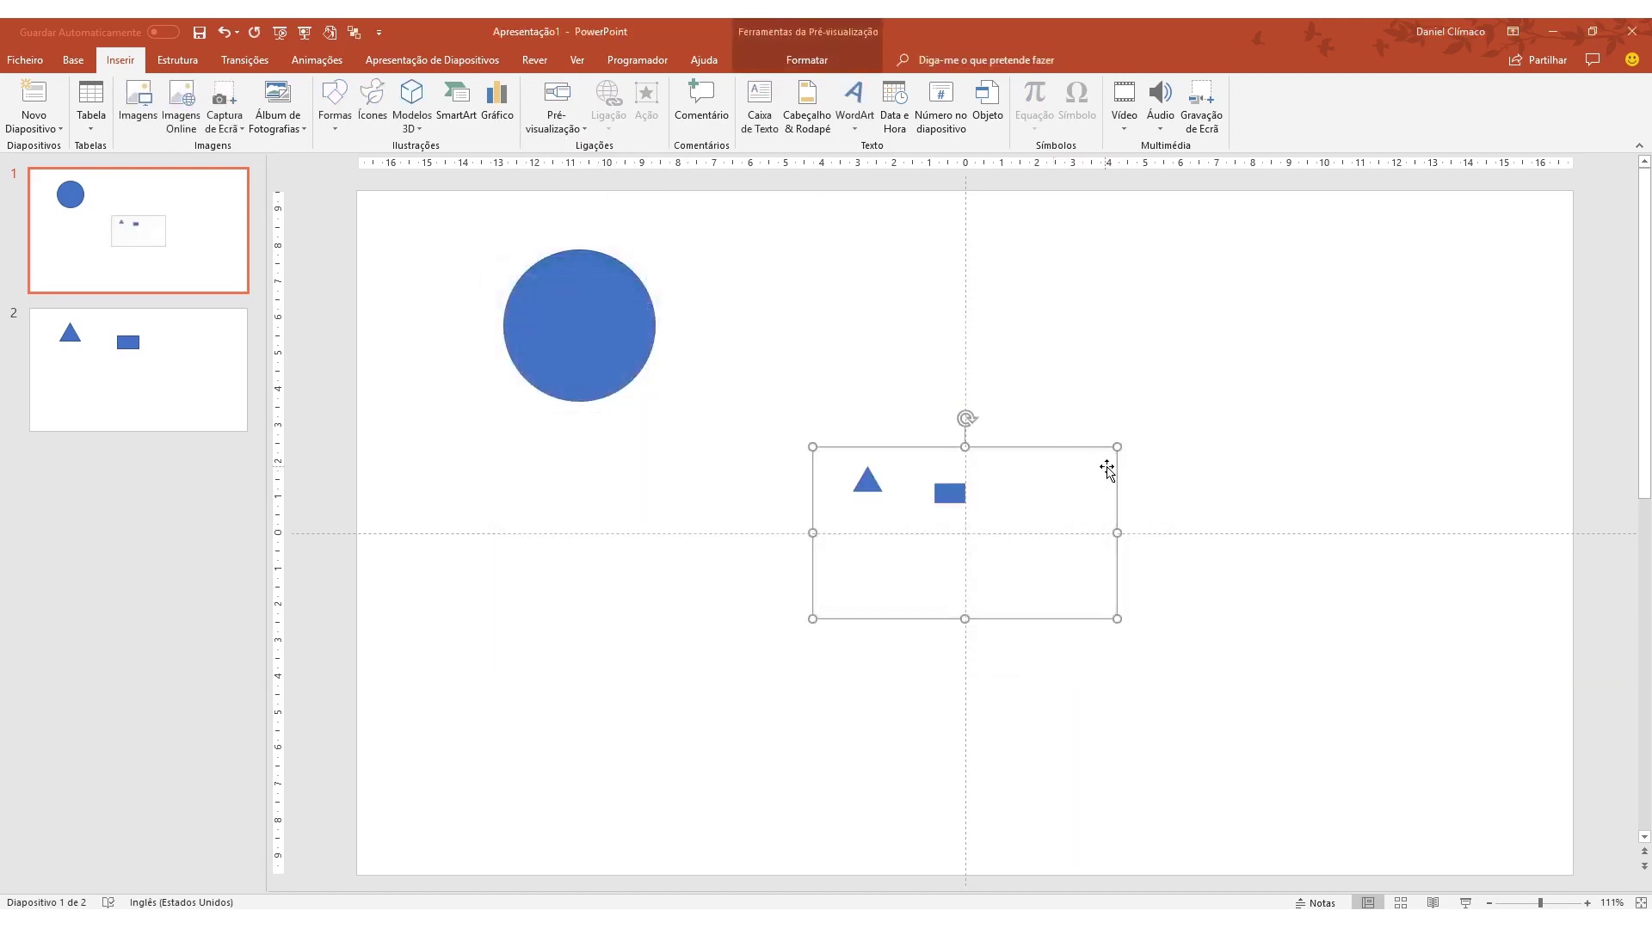
Step: Reposition and enlarge the slide 2 zoom frame, then delete it
drag(1105, 468, 822, 571)
click(566, 120)
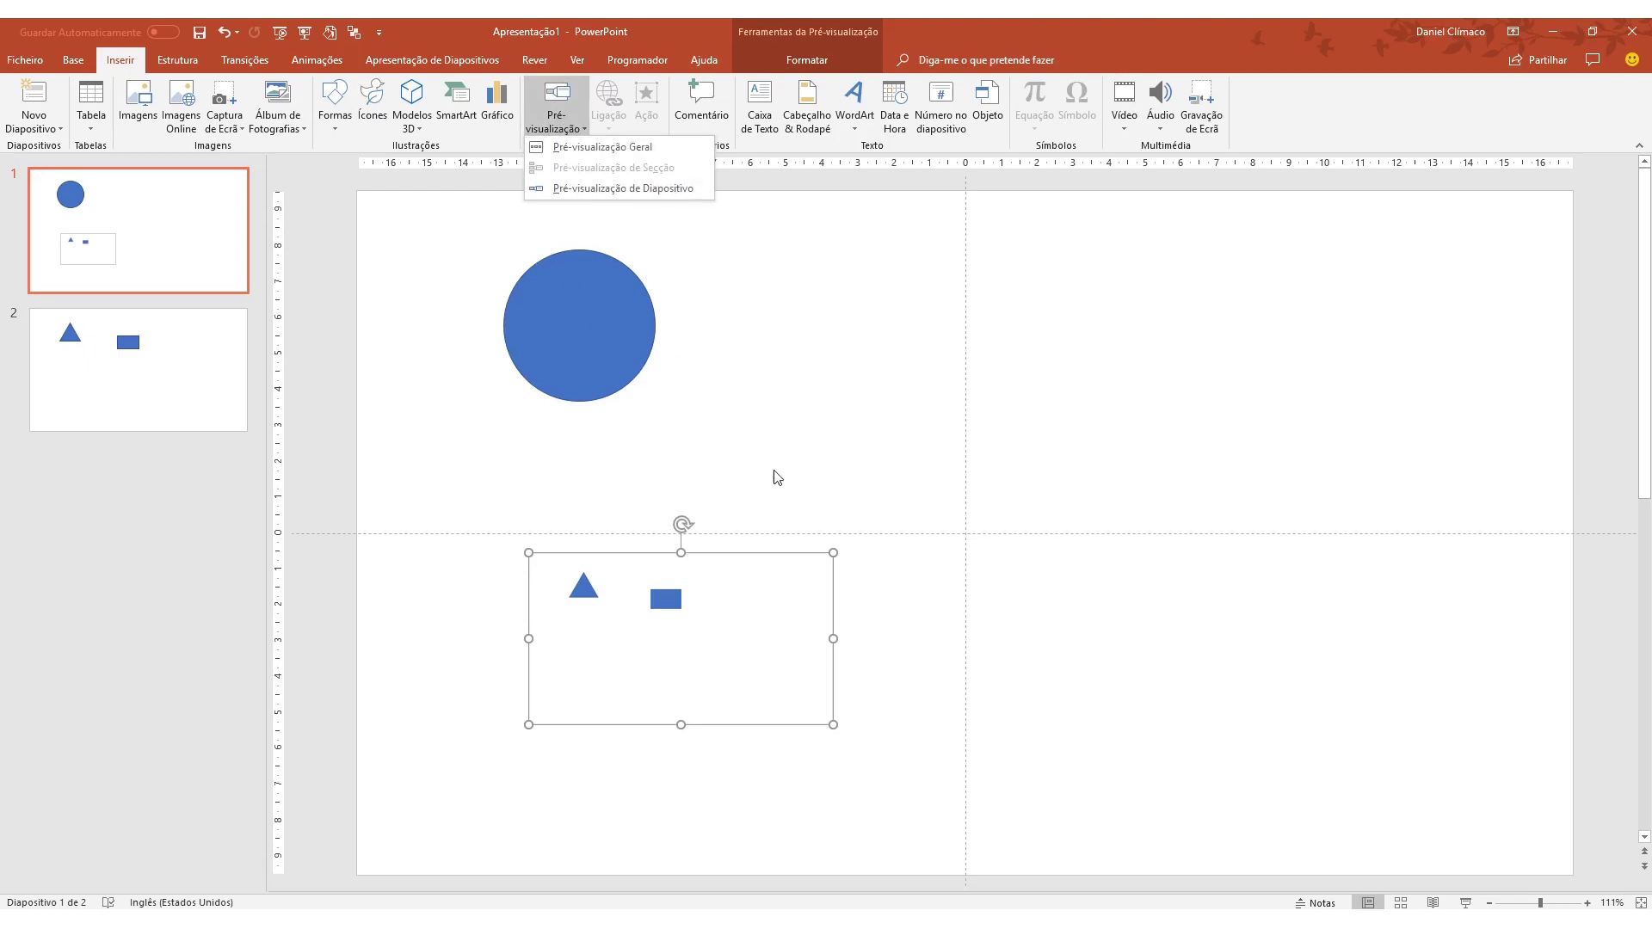
click(723, 602)
drag(830, 551, 890, 513)
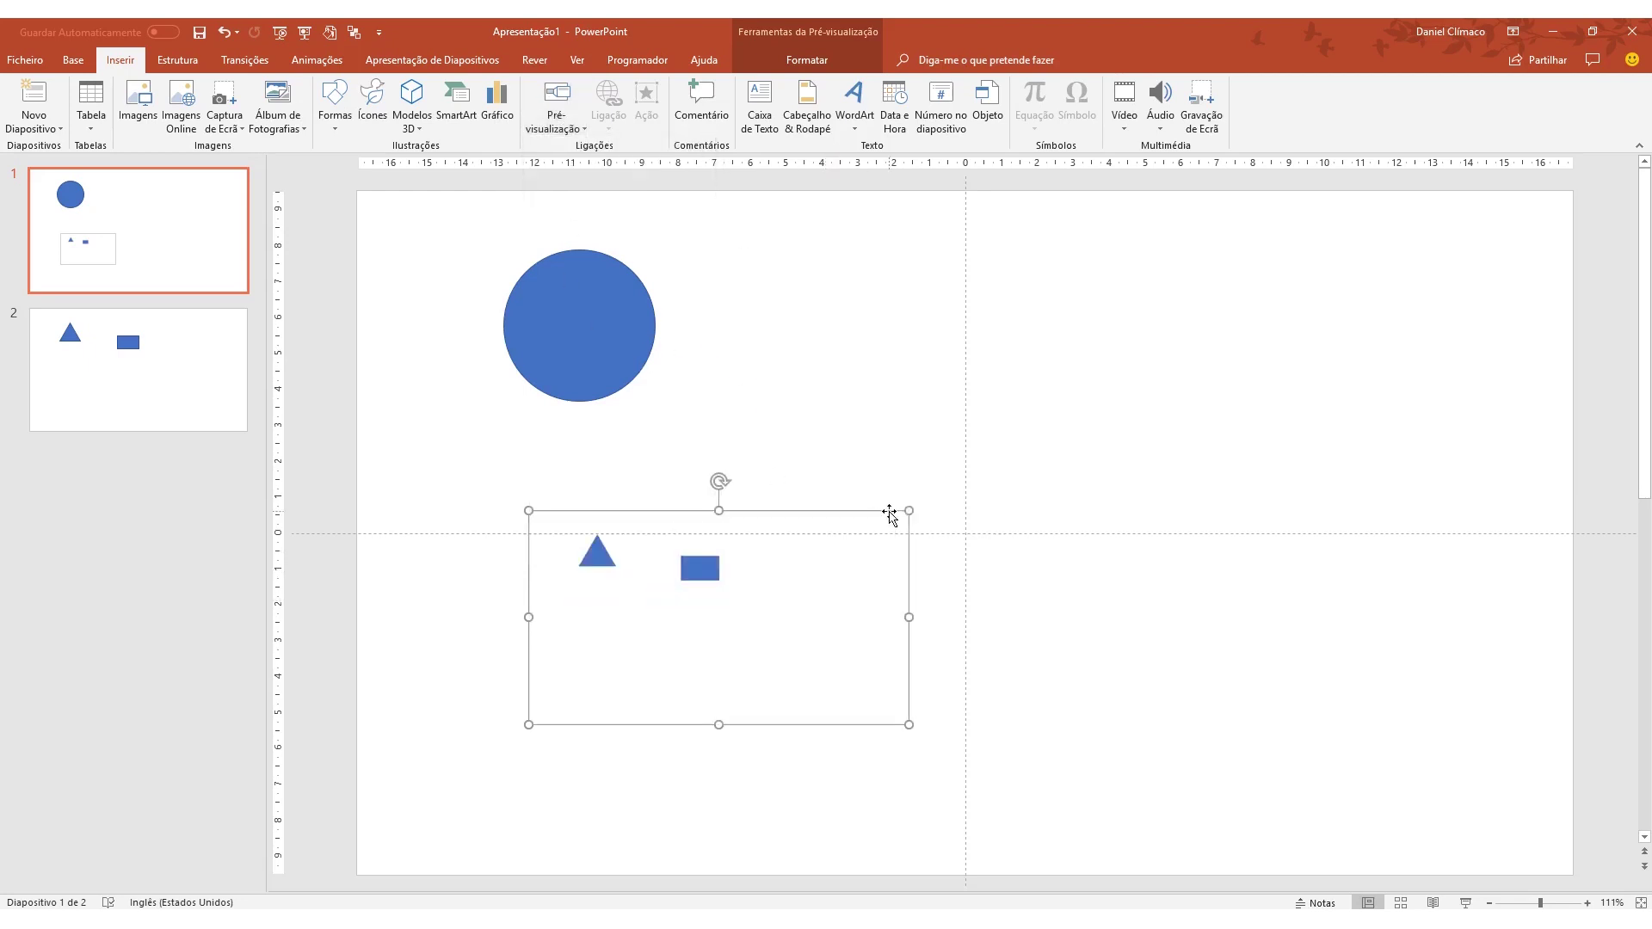
key(Delete)
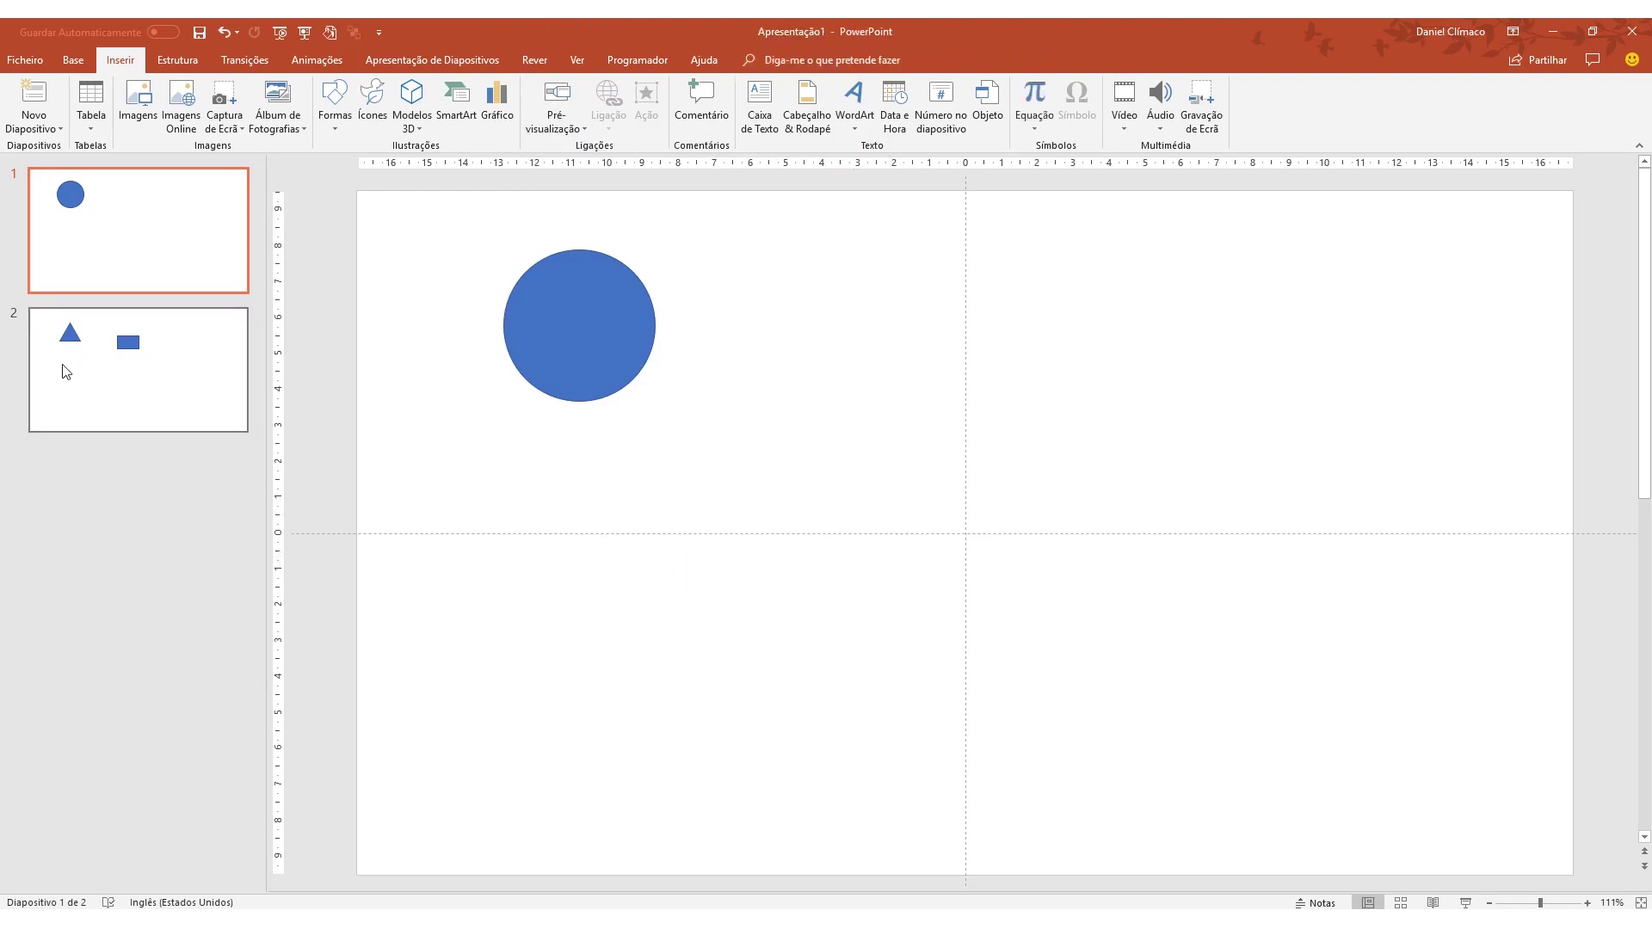
Step: Drag slide 2's thumbnail onto slide 1 beside the circle, then test the zoom in a slideshow
mouse_move(65, 365)
mouse_down()
mouse_move(147, 332)
mouse_move(715, 476)
mouse_up()
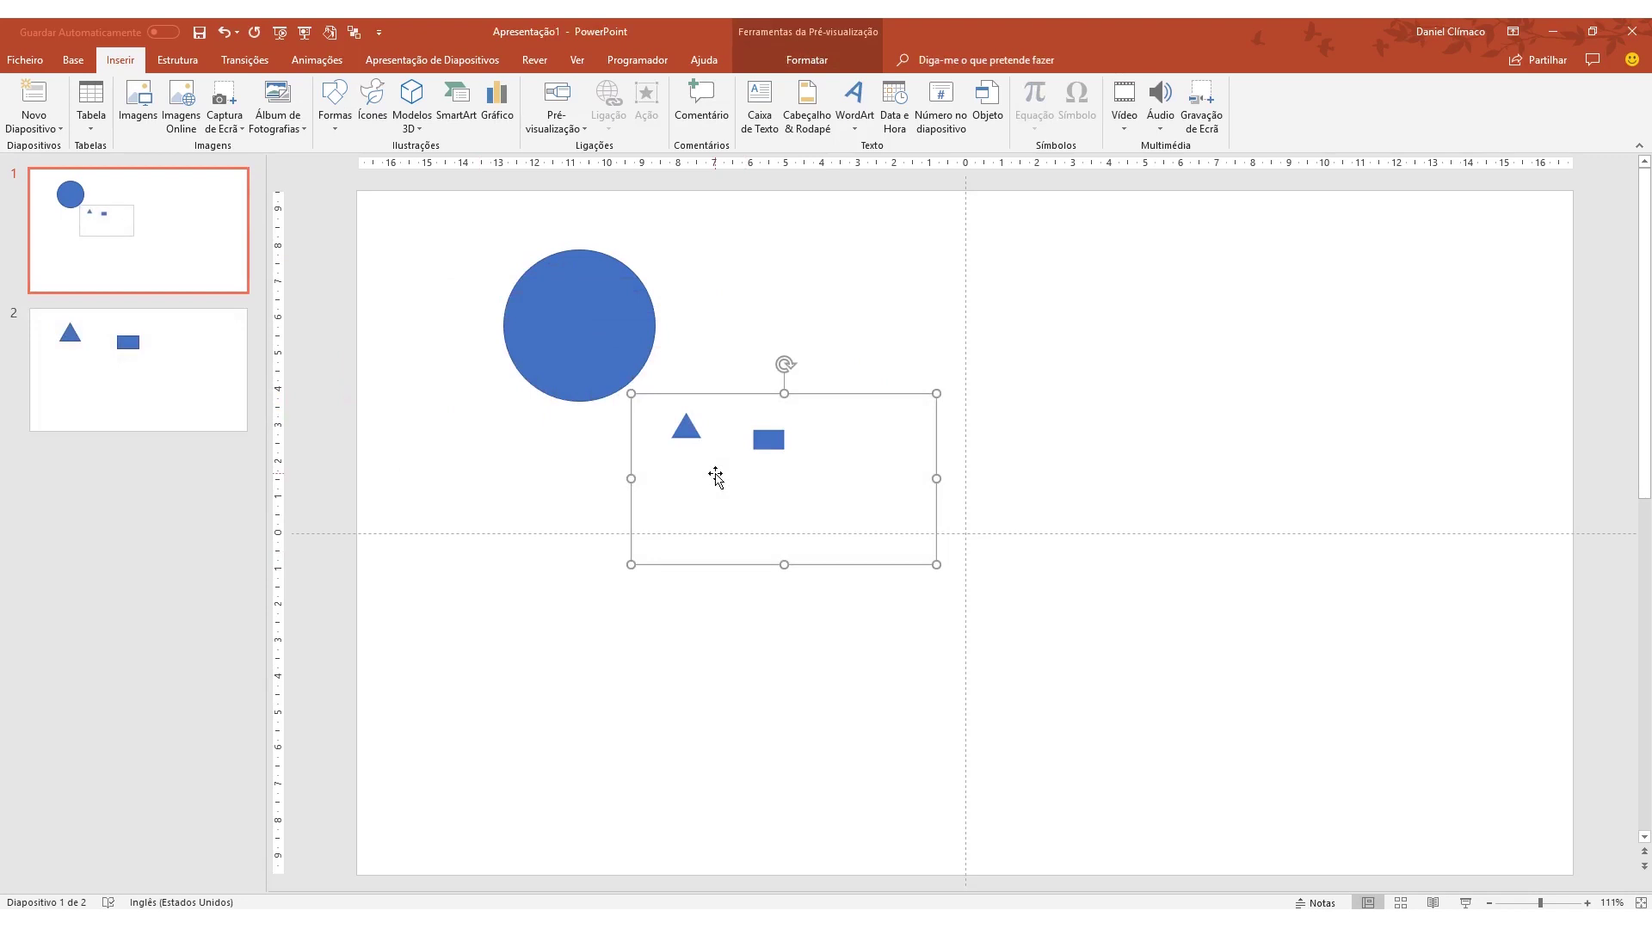
key(F5)
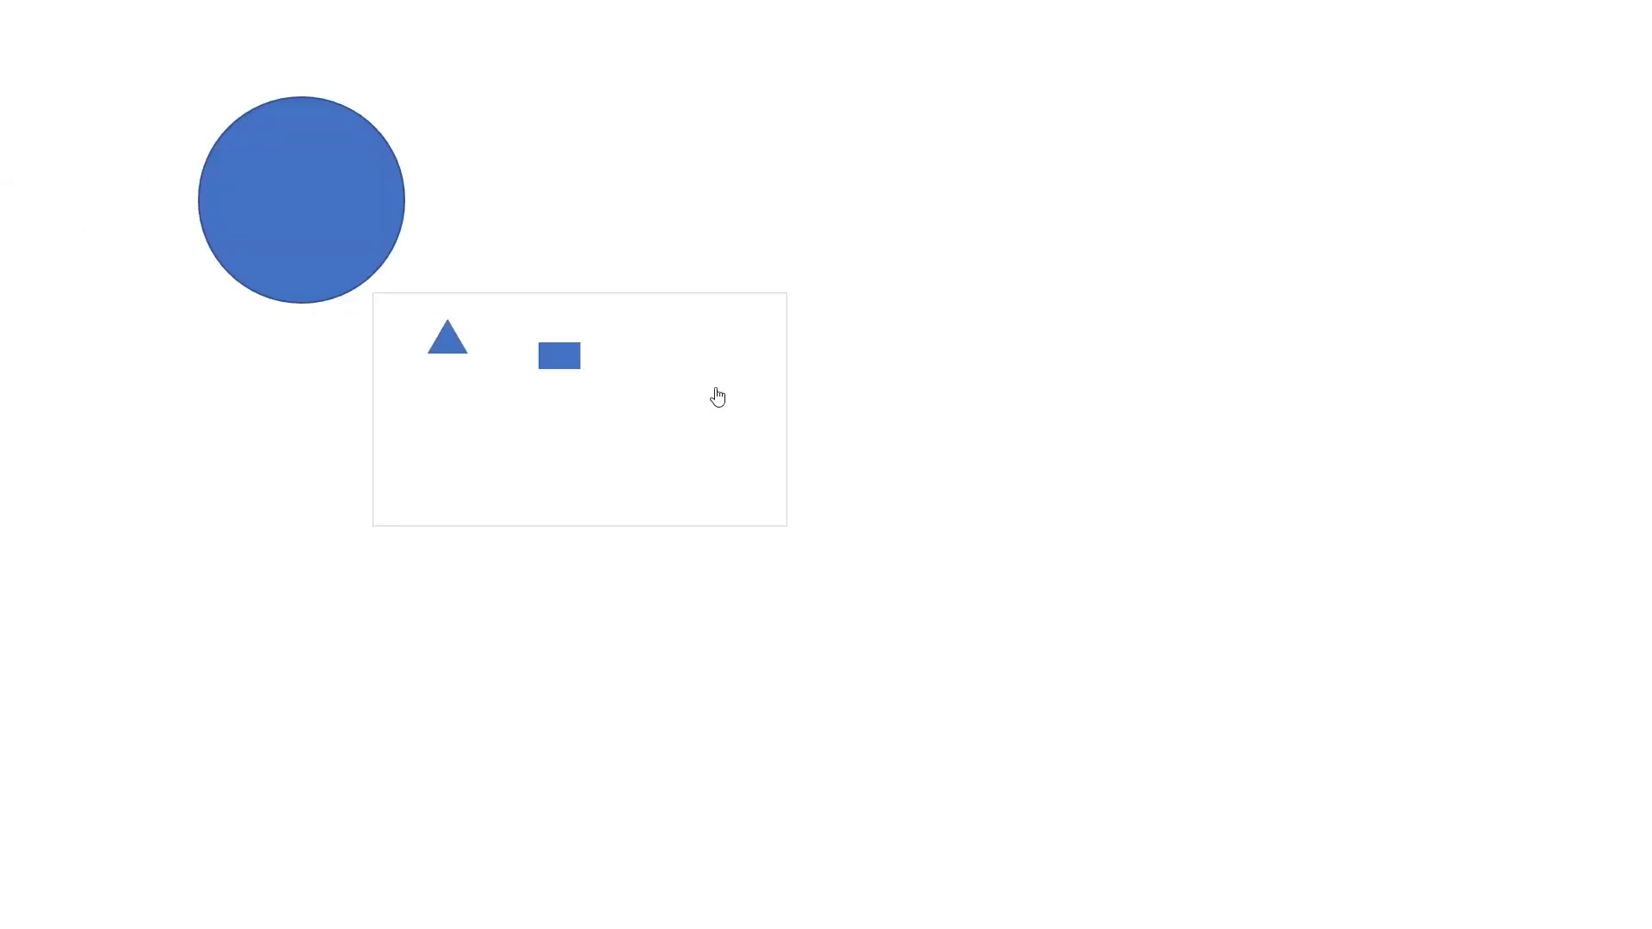
click(717, 397)
key(Escape)
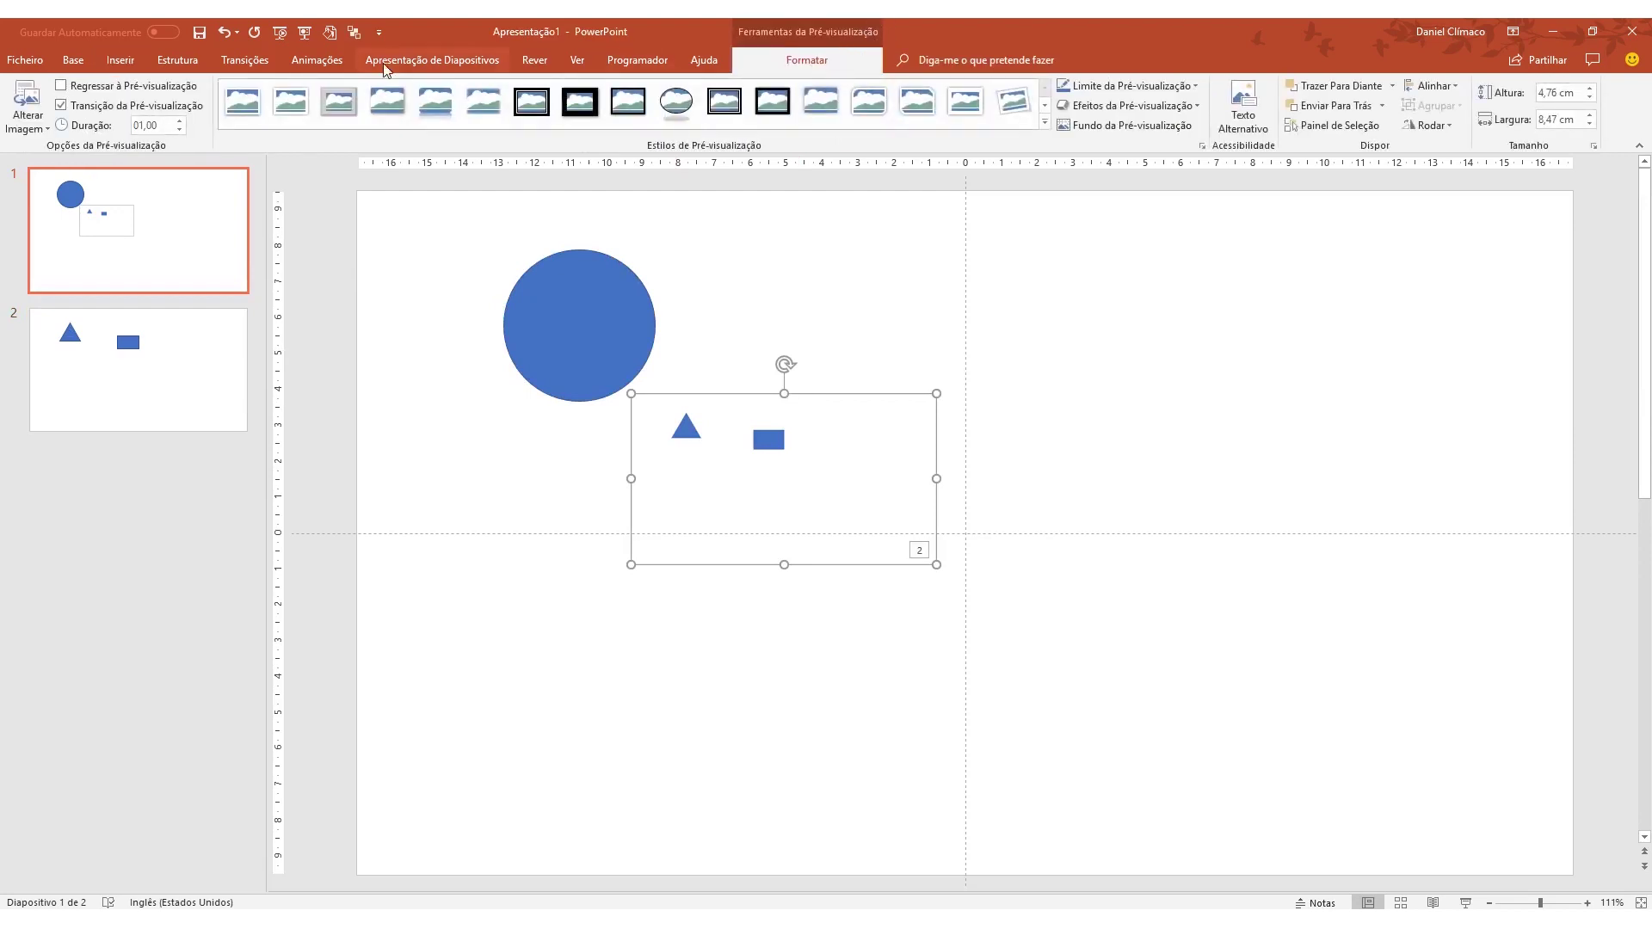
Step: Browse zoom frame styles and border colours, and set the zoom transition Duração to 00,75
click(1044, 123)
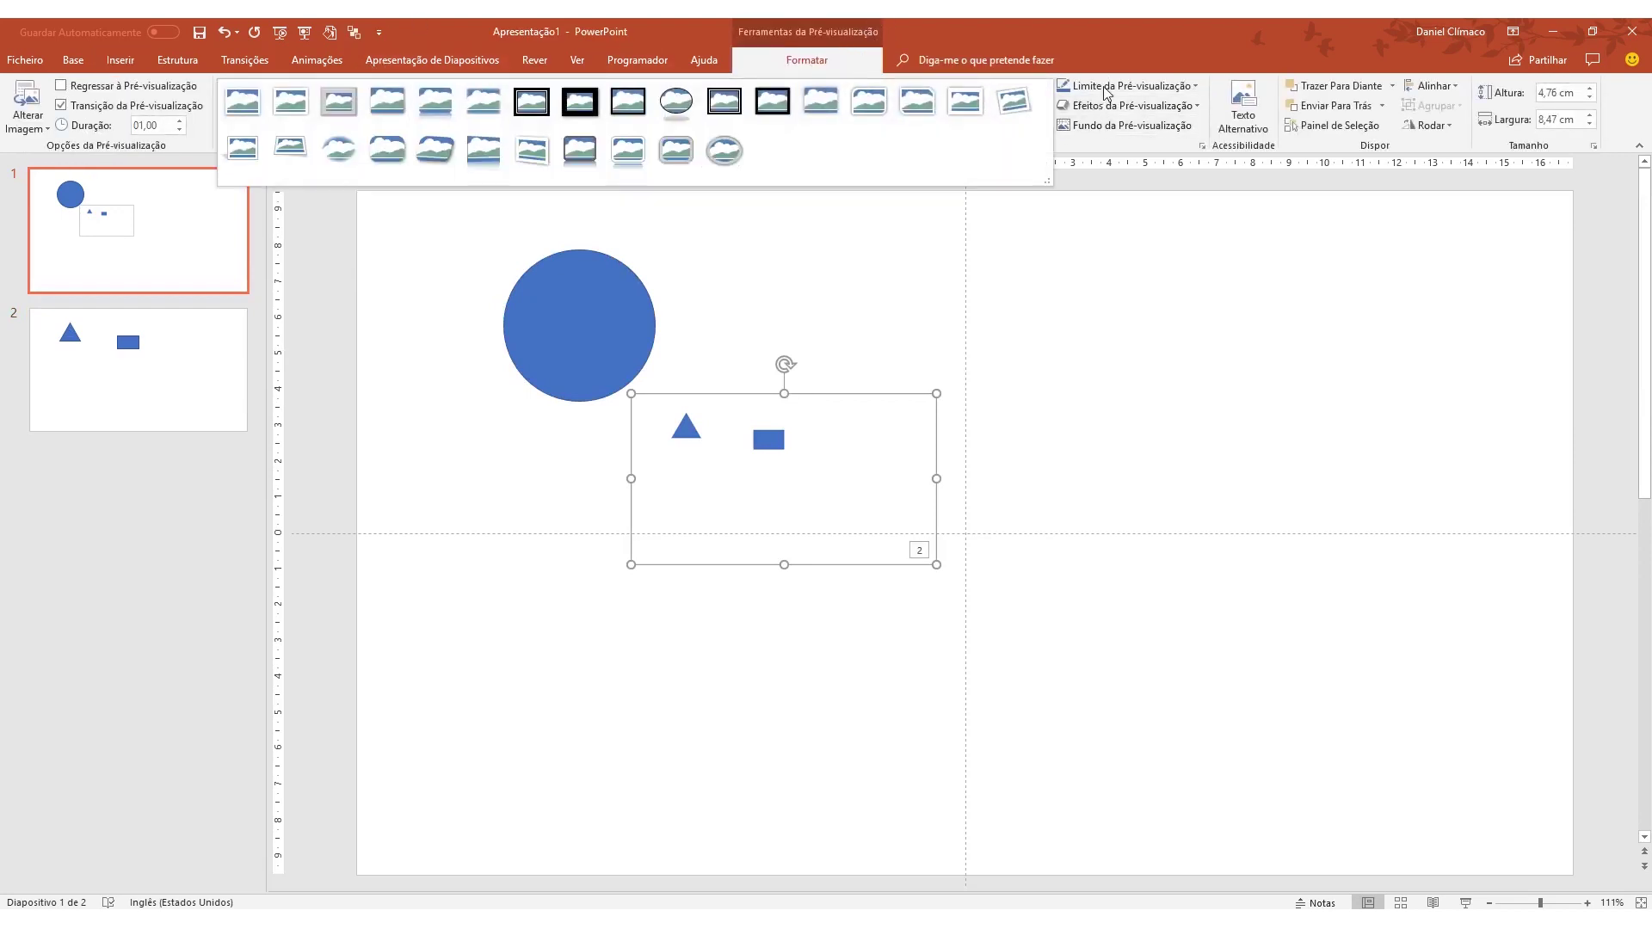
click(1105, 92)
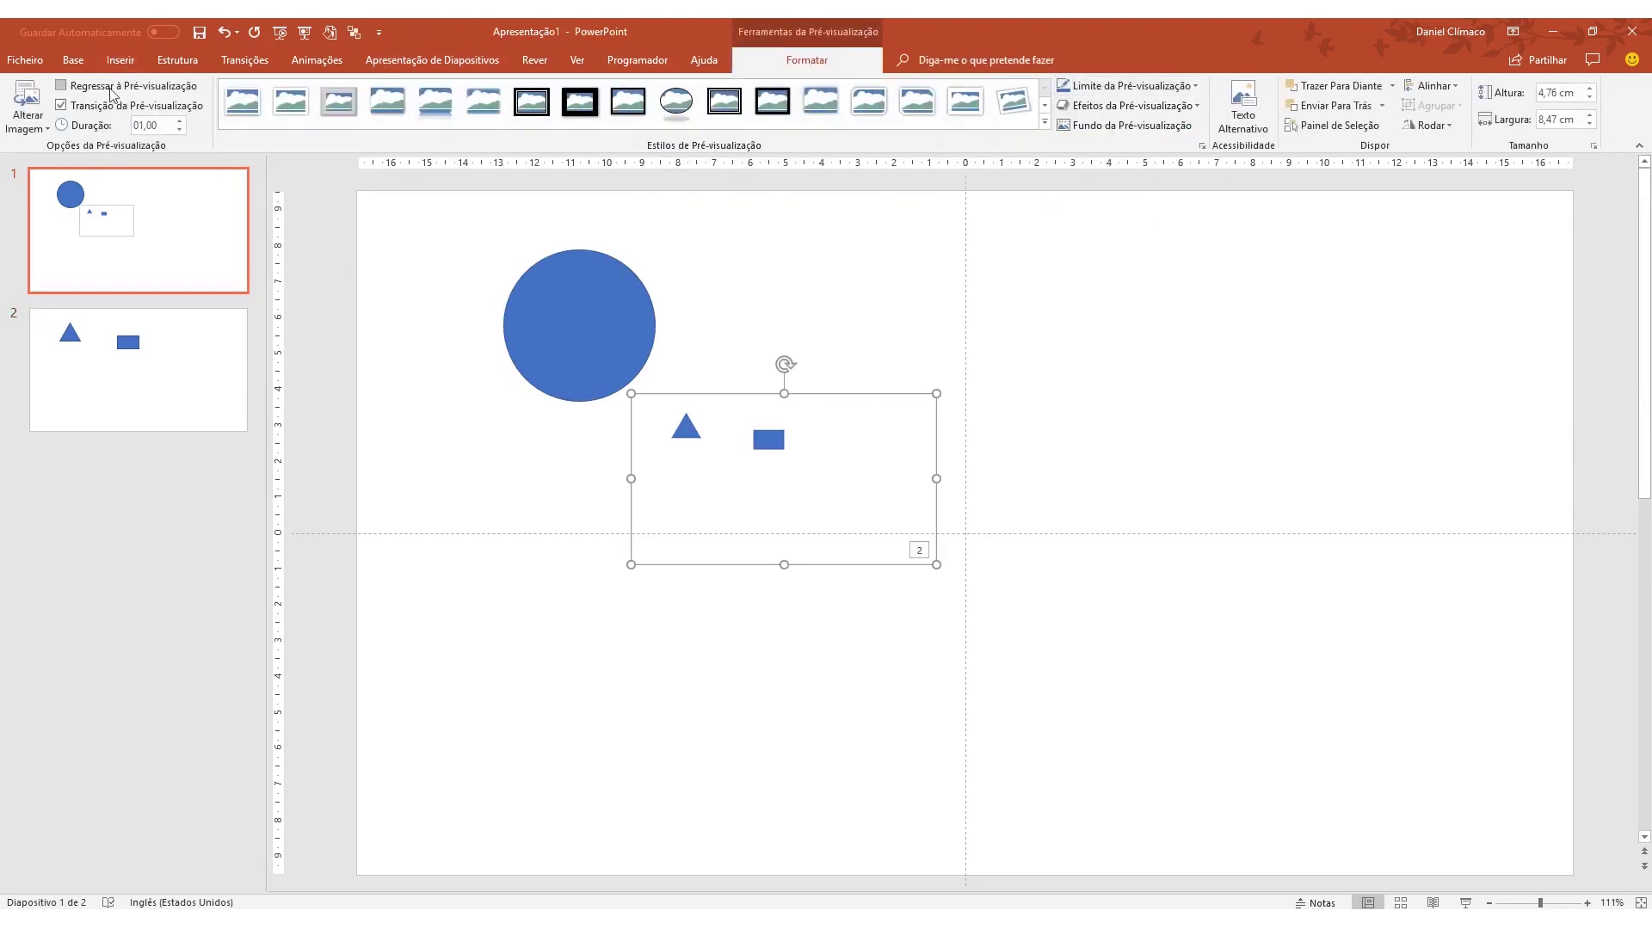
click(134, 106)
click(108, 112)
click(180, 130)
Step: Enable Regressar à Pré-visualização and test the zoom to slide 2 in a slideshow
click(28, 127)
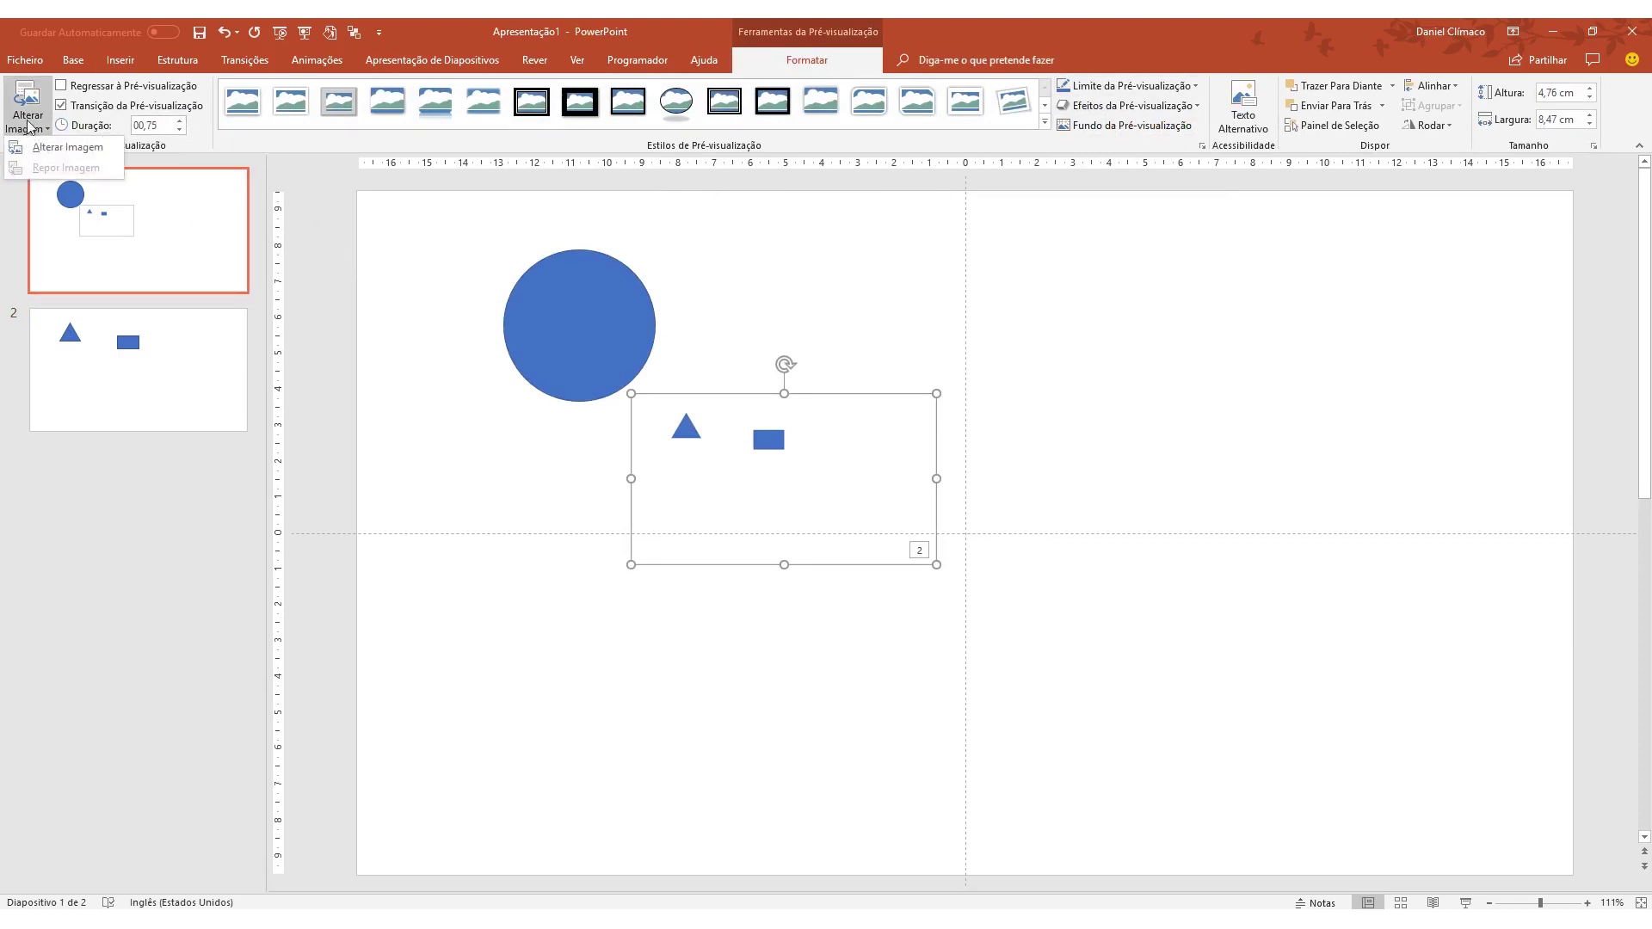
click(123, 93)
click(191, 87)
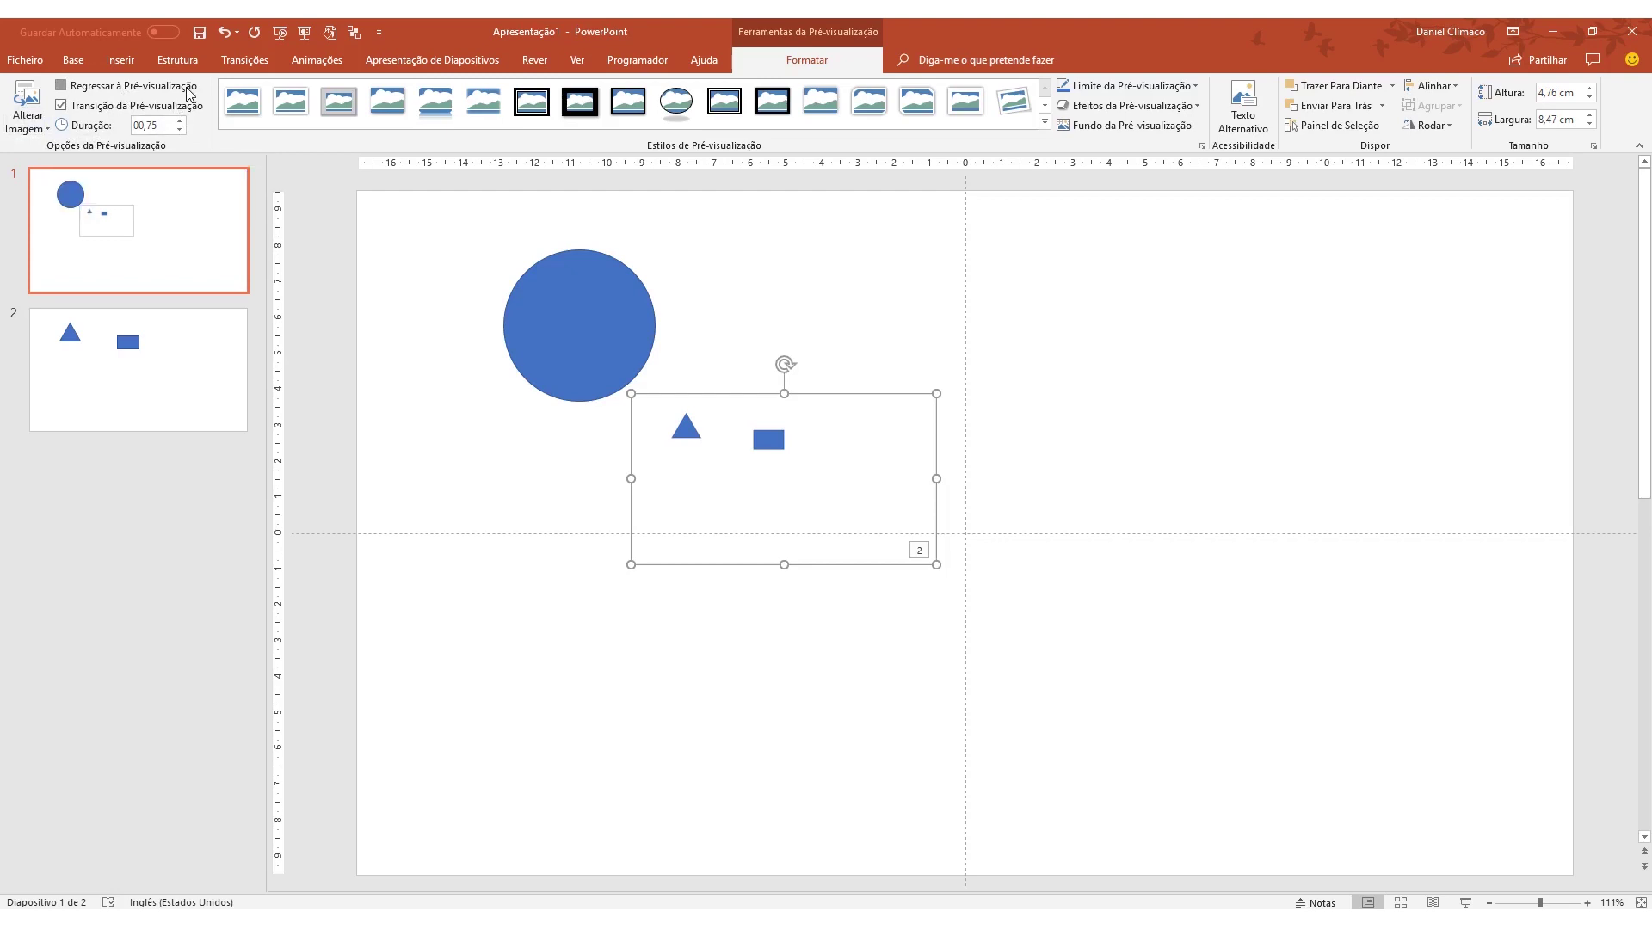
key(F5)
click(578, 414)
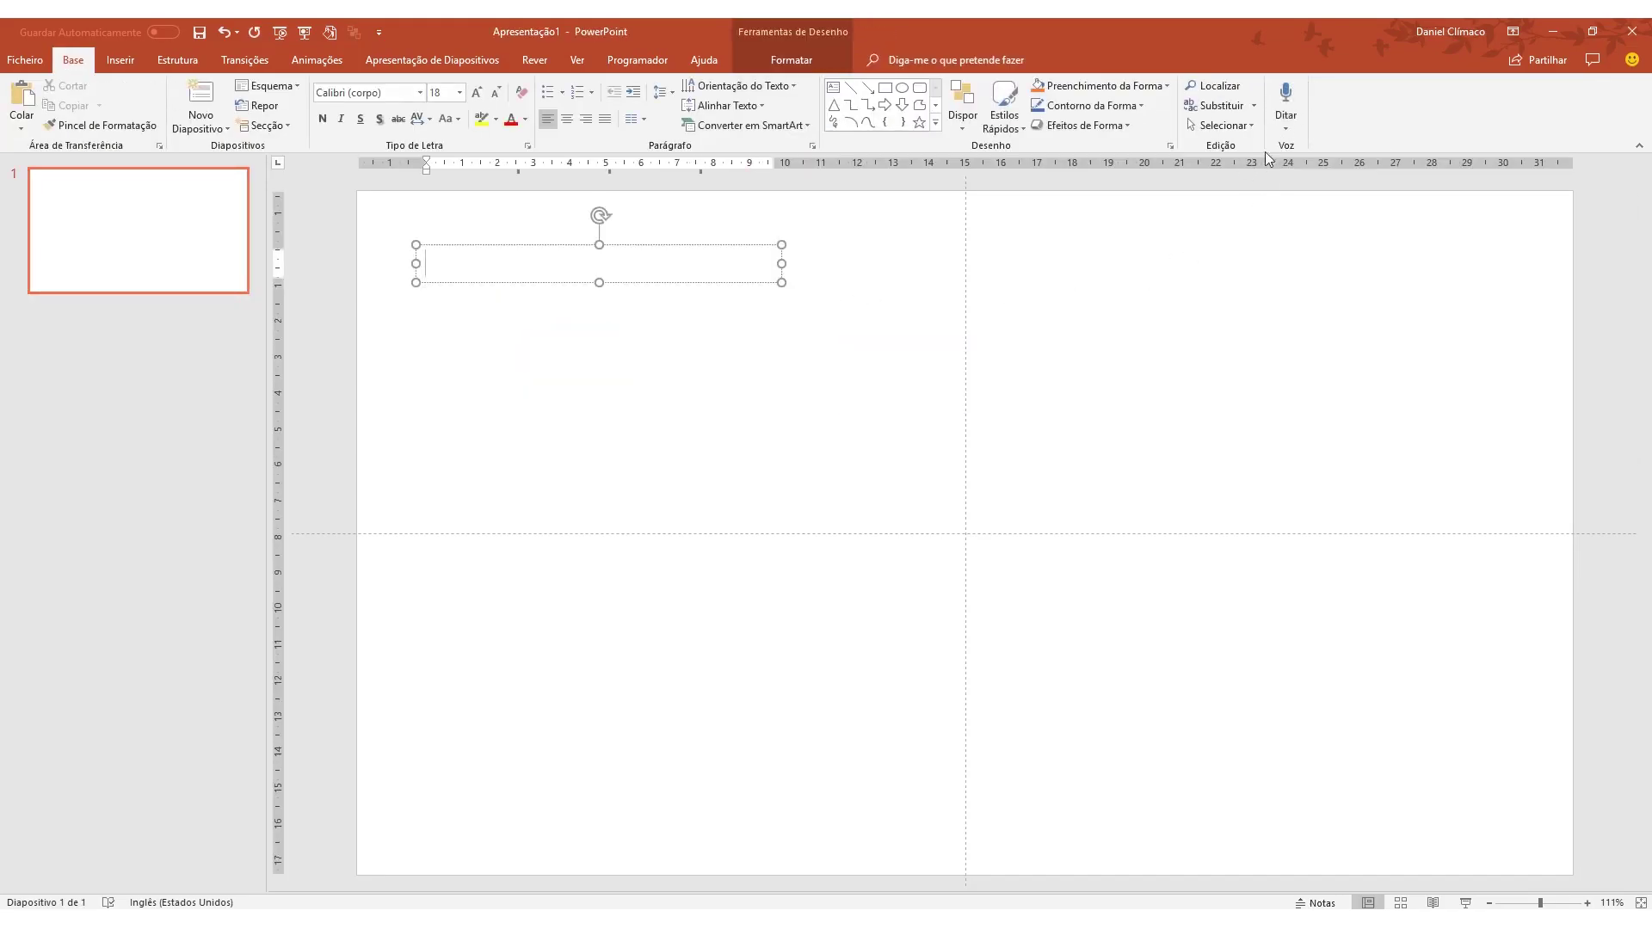
Step: Dictate a short introduction in Português (Brasil) into the text box, then delete the text box
click(1295, 127)
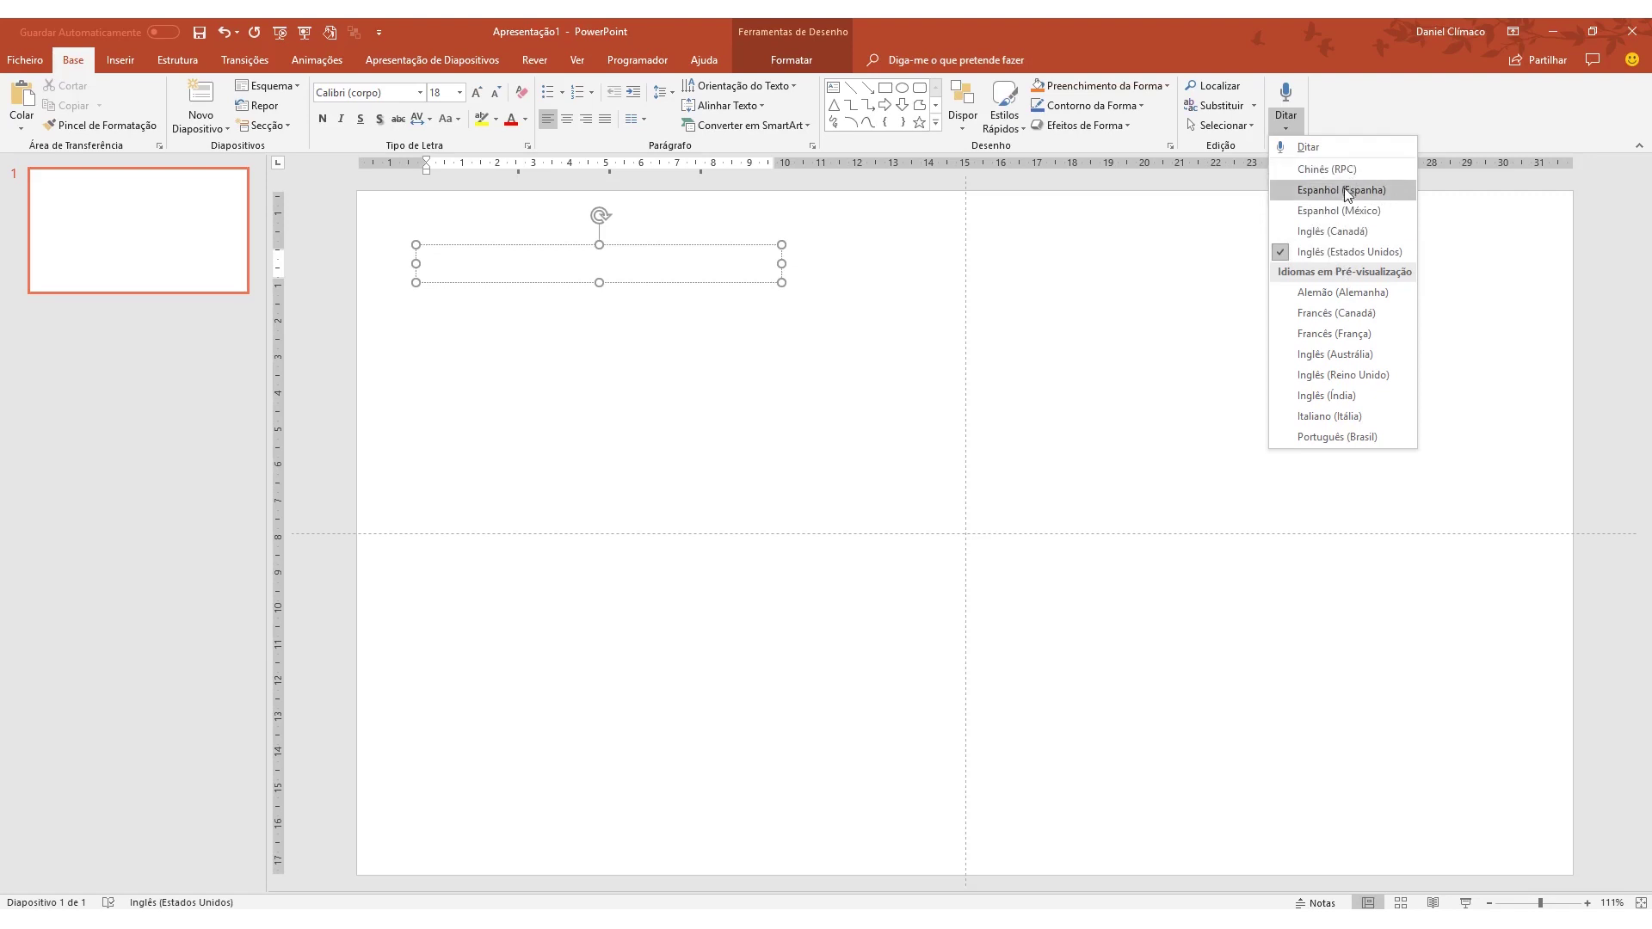
click(1346, 438)
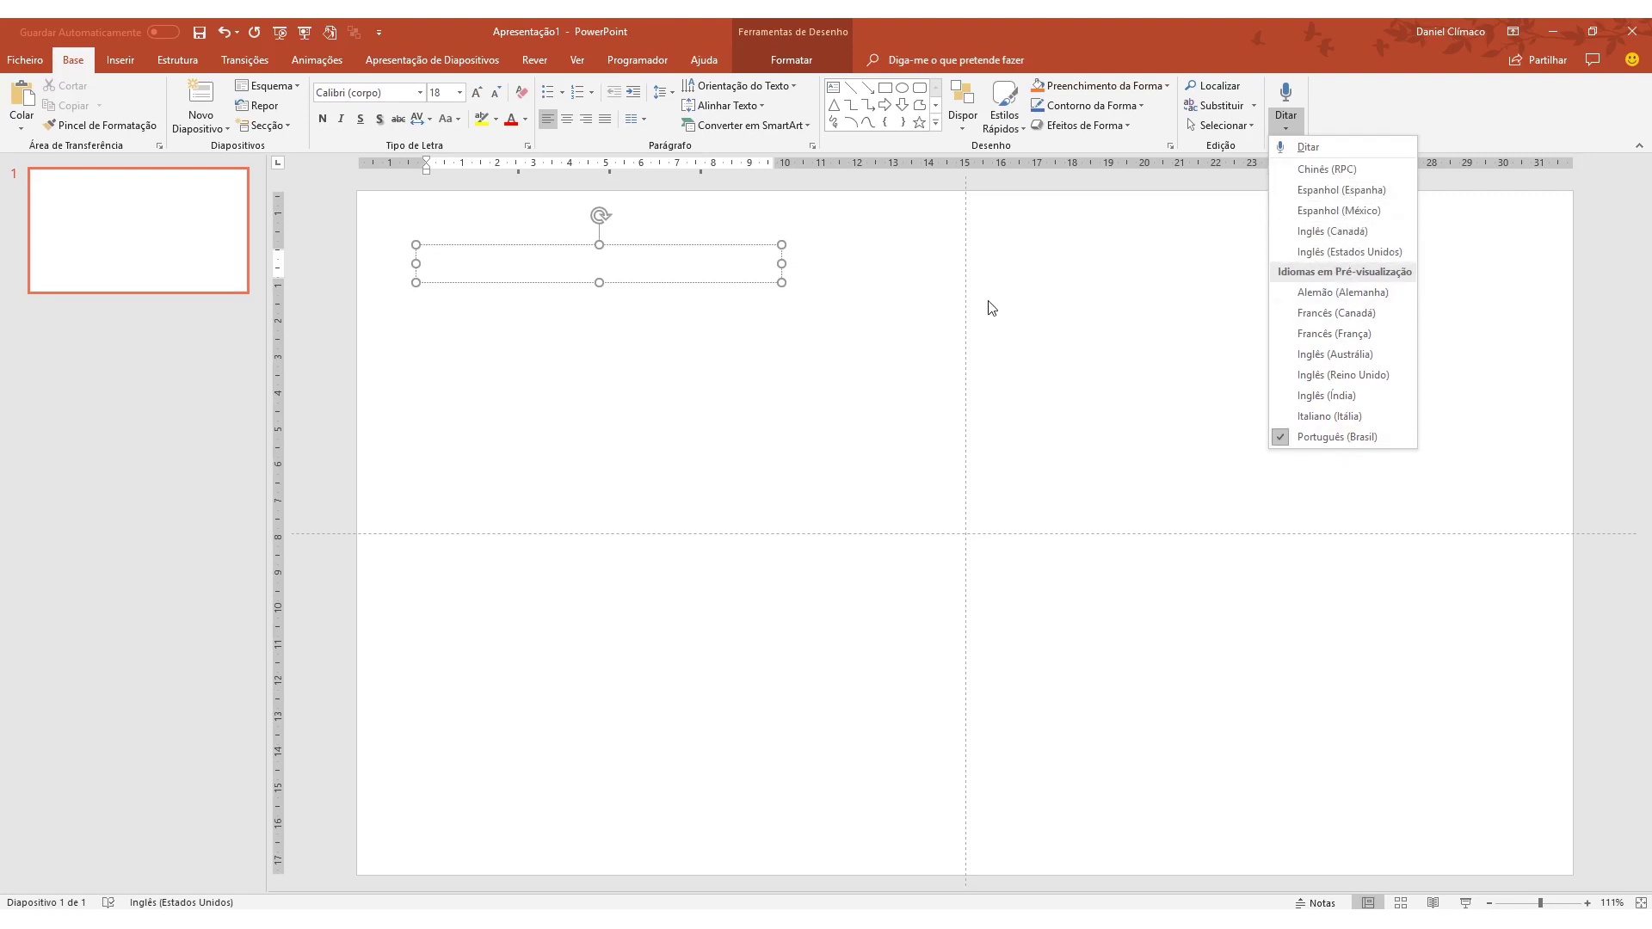
click(921, 248)
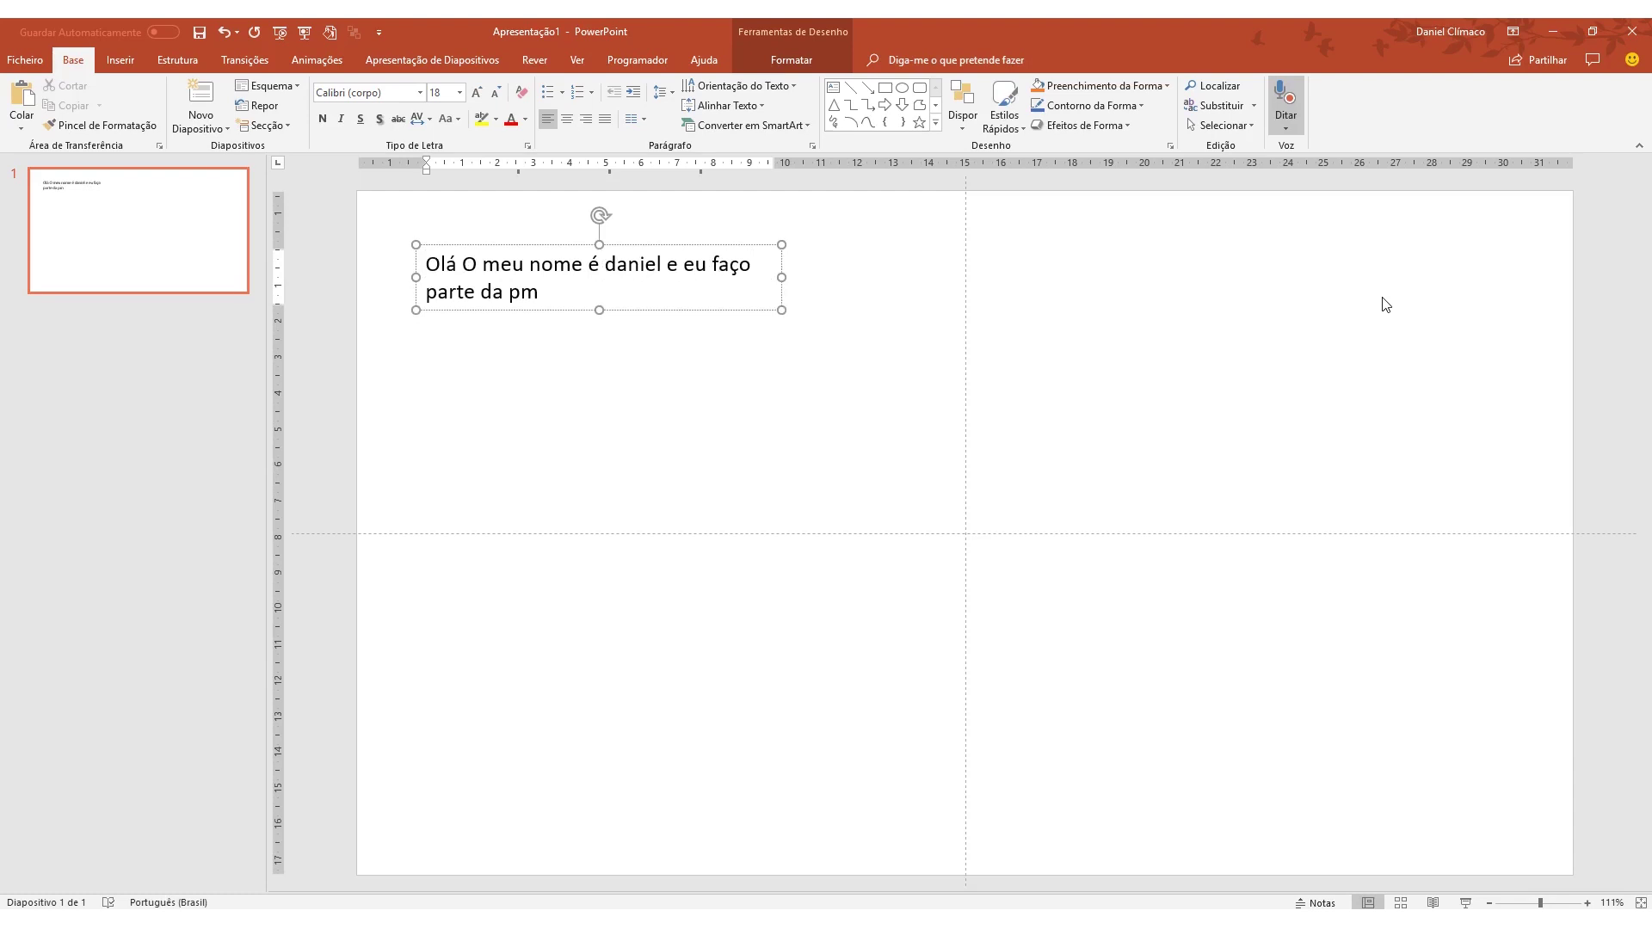
click(1285, 99)
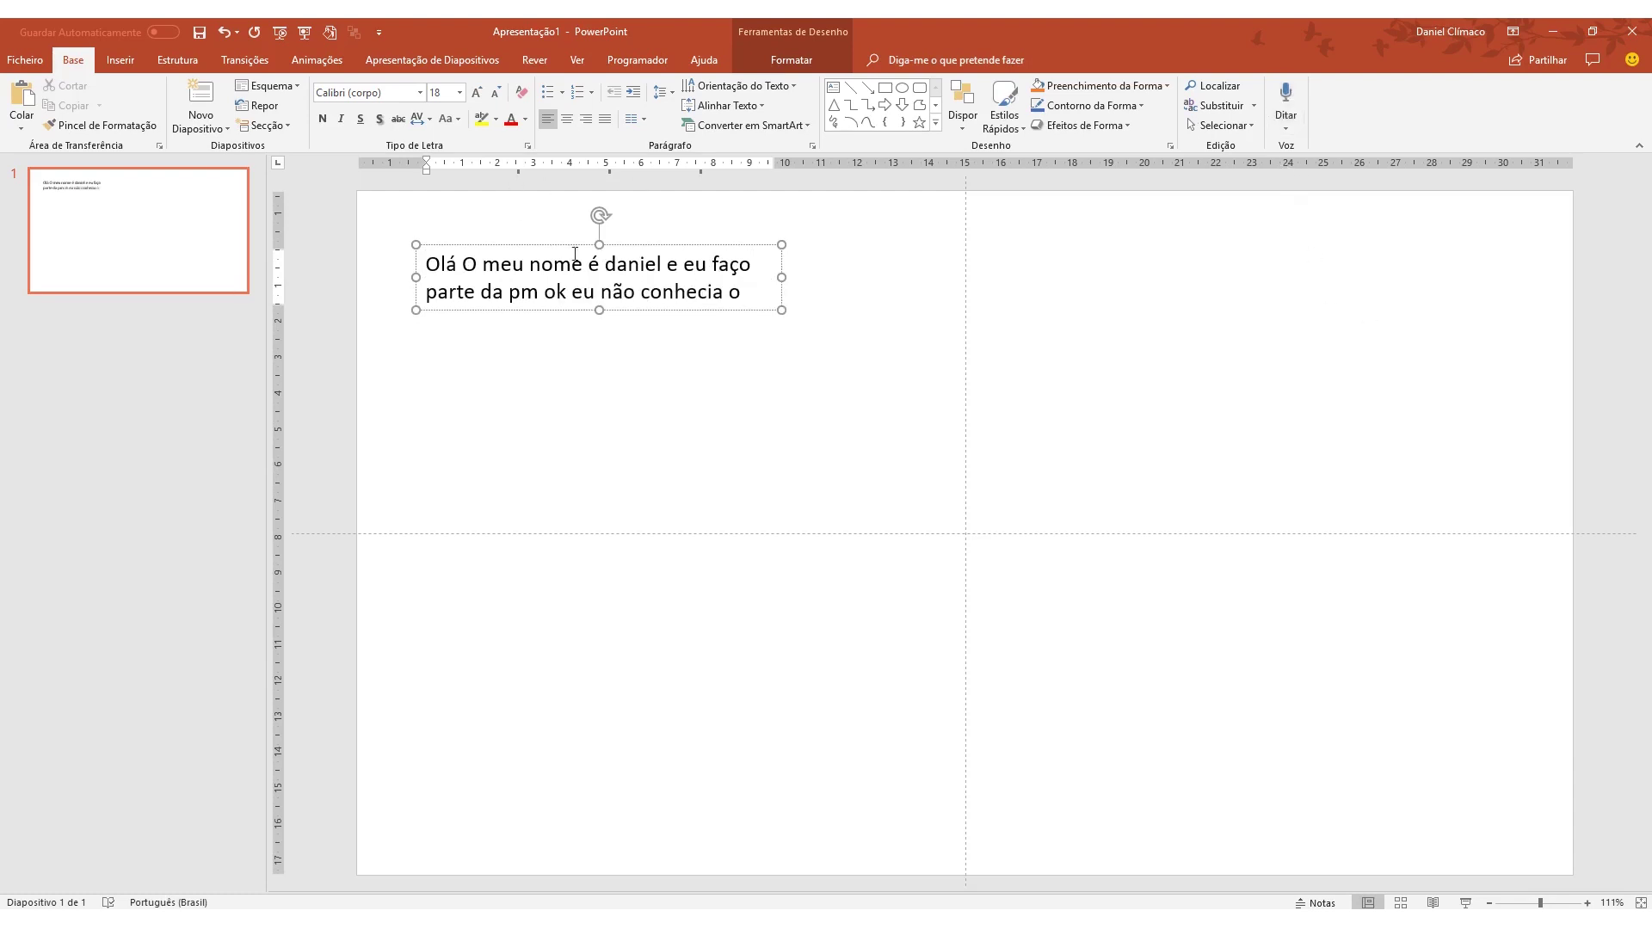
click(770, 289)
key(Delete)
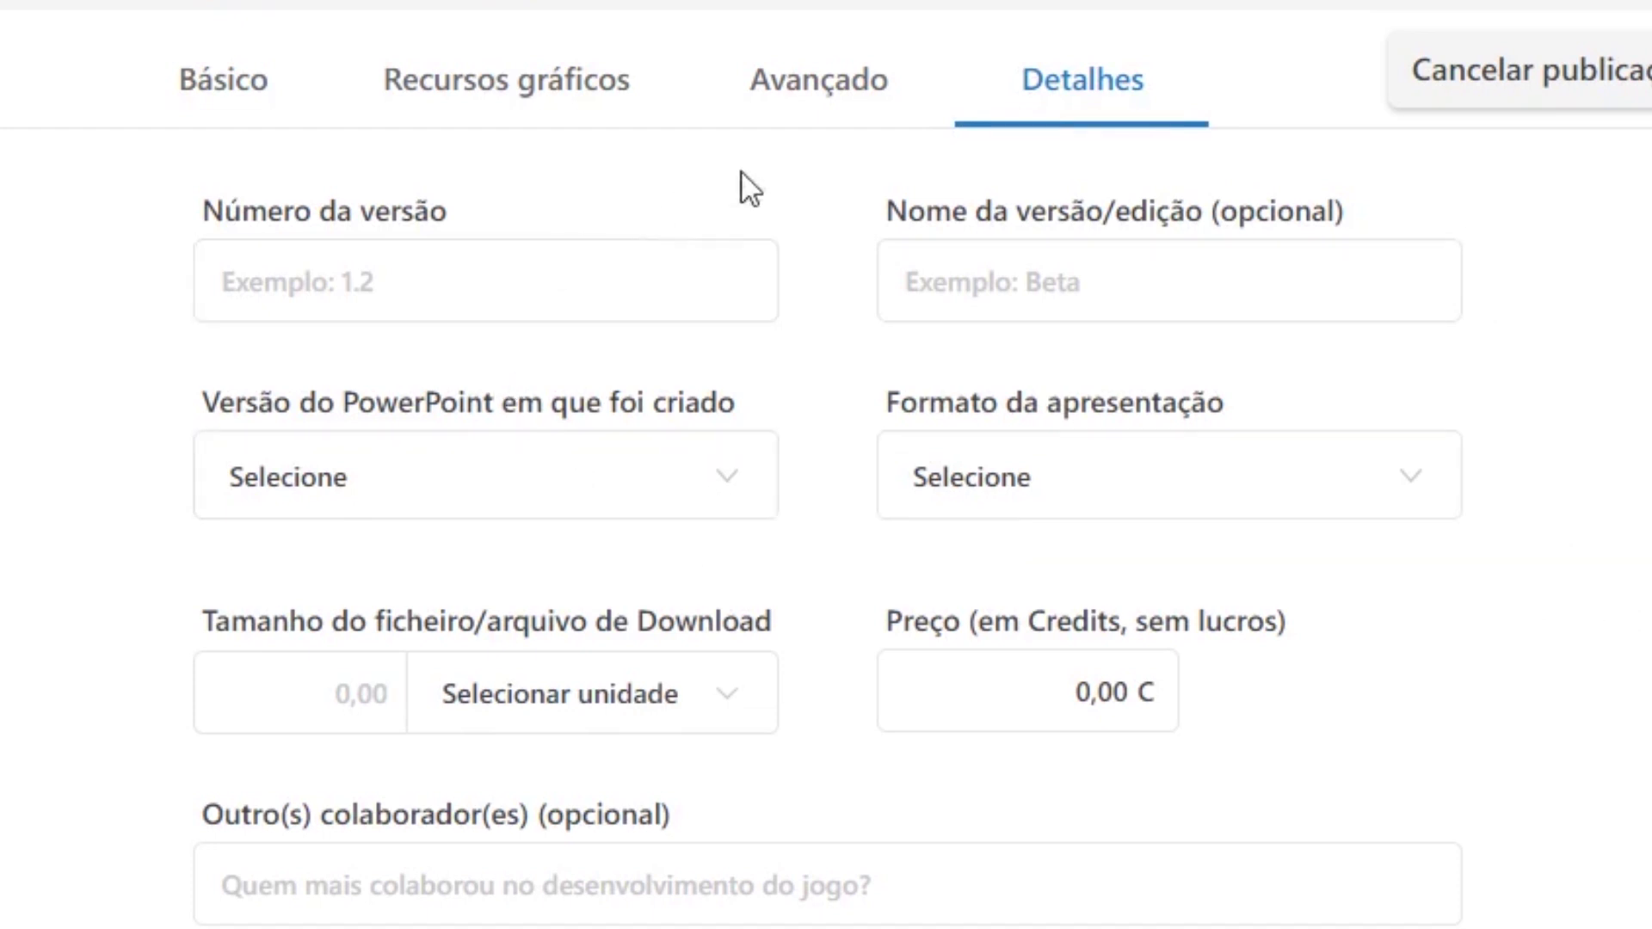
Step: Open the 'Versão do PowerPoint em que foi criado' dropdown to list versions 365 through 2007
click(288, 453)
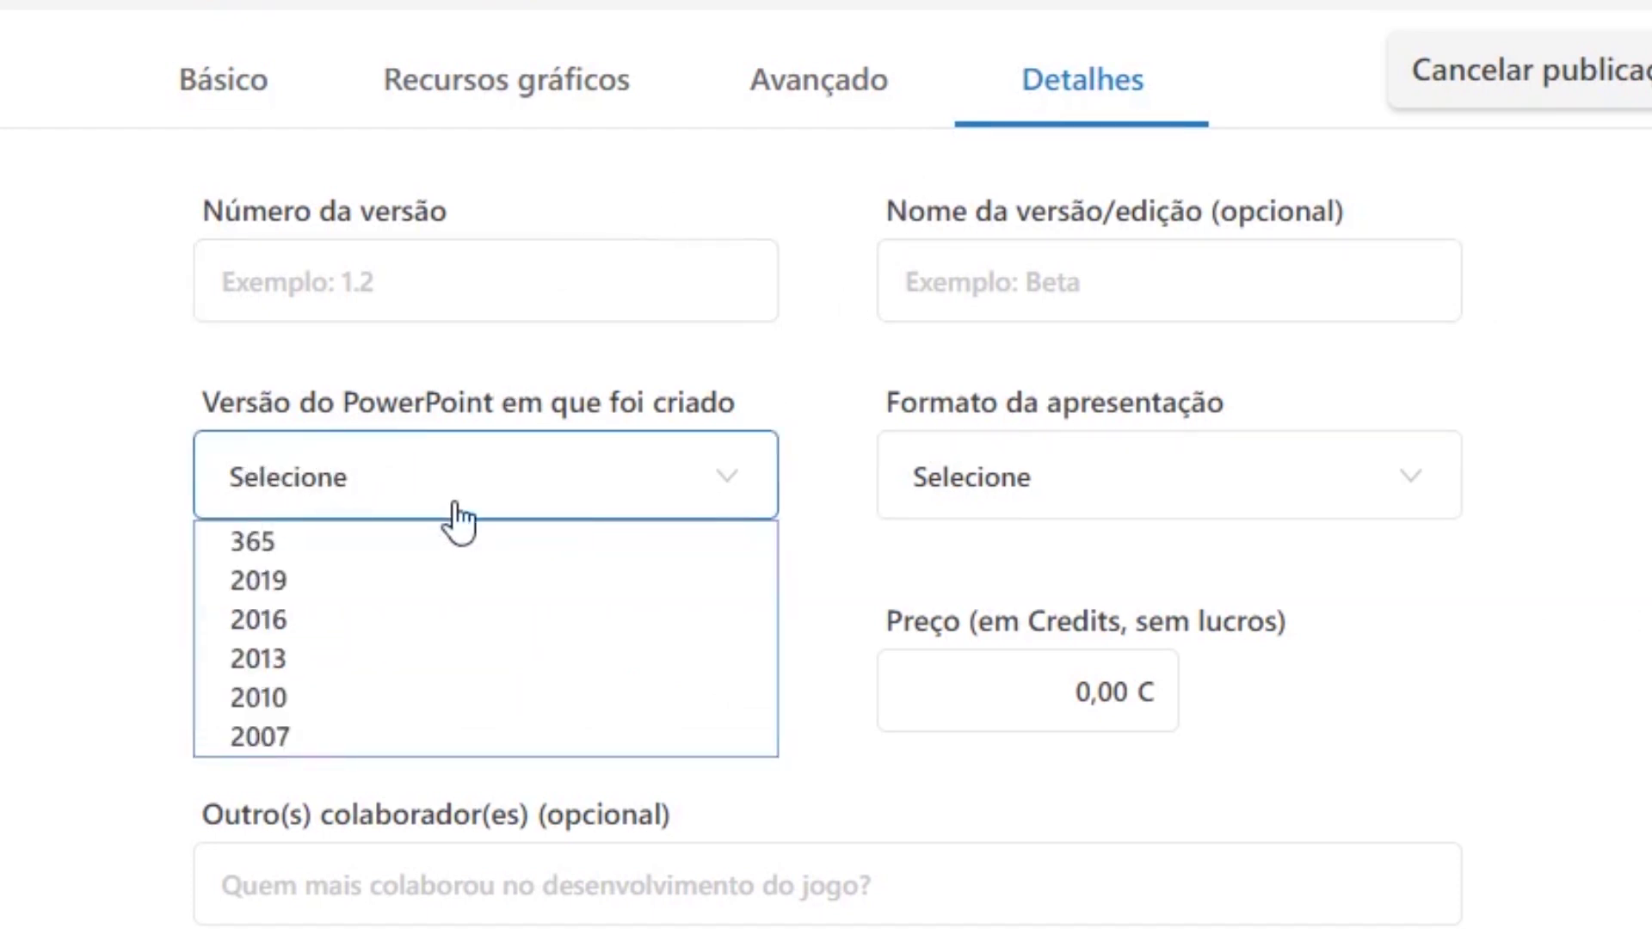